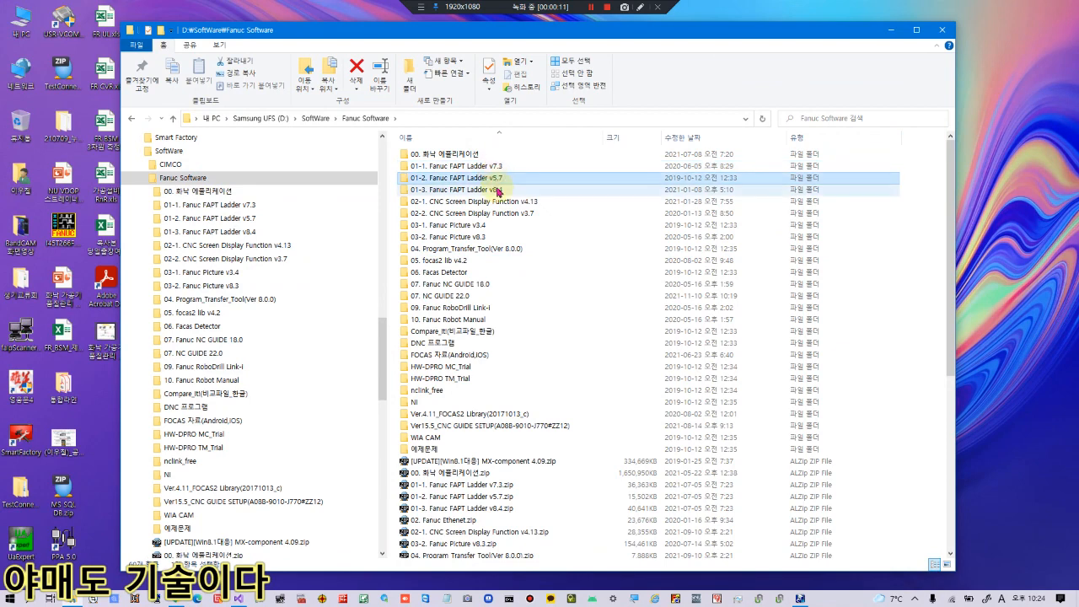
Look through the FANUC software folders, then open 09. Fanuc RoboDrill Link-i.
{"action": "left_click", "coordinate": [500, 201]}
{"action": "left_click", "coordinate": [499, 213]}
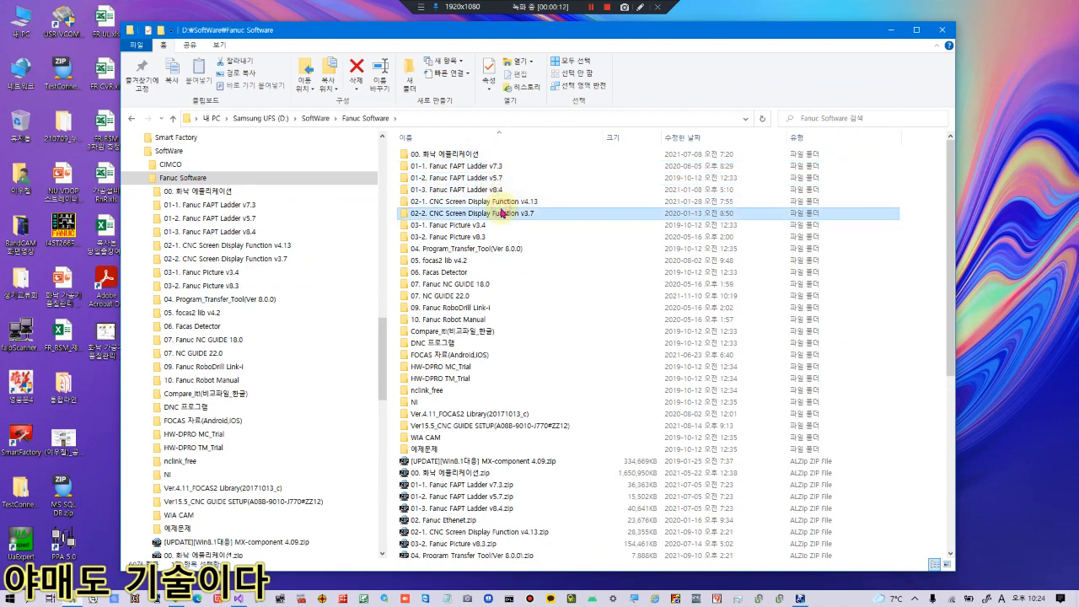
{"action": "left_click", "coordinate": [483, 228]}
{"action": "left_click", "coordinate": [475, 249]}
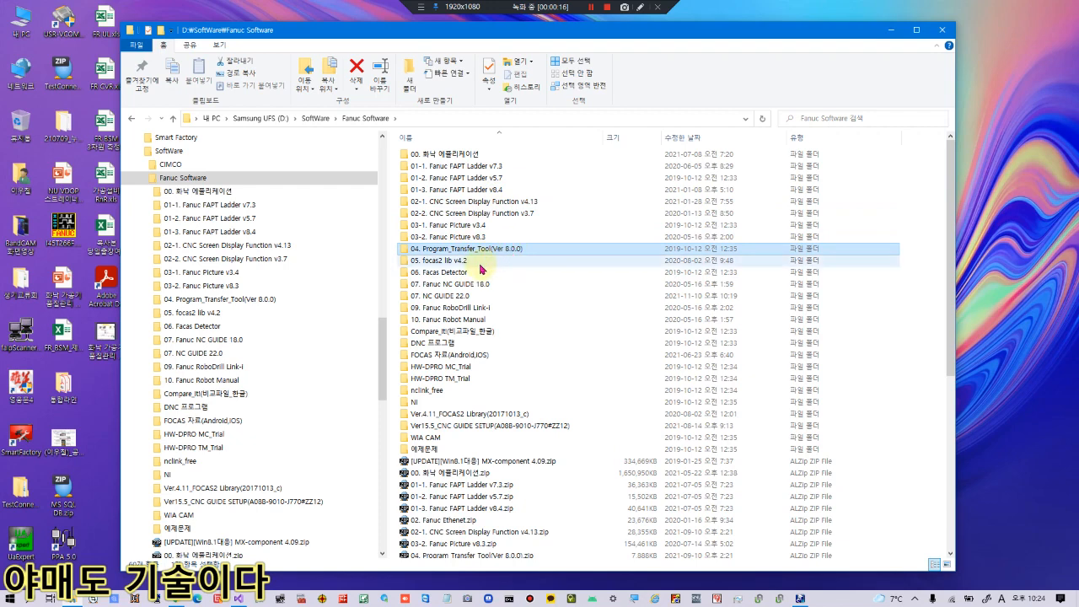
{"action": "left_click", "coordinate": [480, 263]}
{"action": "left_click", "coordinate": [479, 273]}
{"action": "left_click", "coordinate": [478, 284]}
{"action": "left_click", "coordinate": [465, 298]}
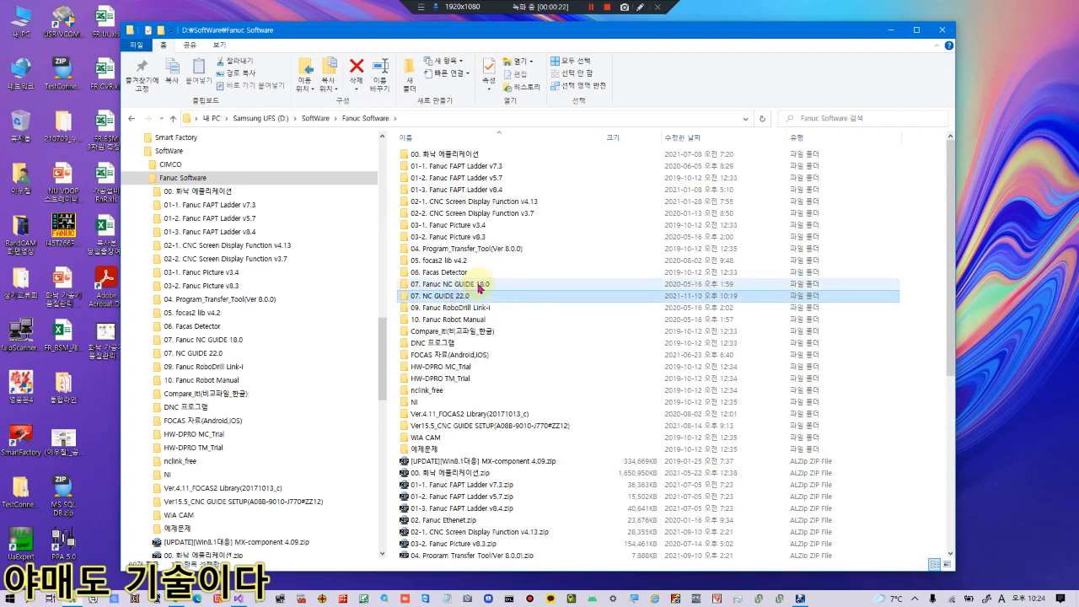
{"action": "left_click", "coordinate": [472, 309]}
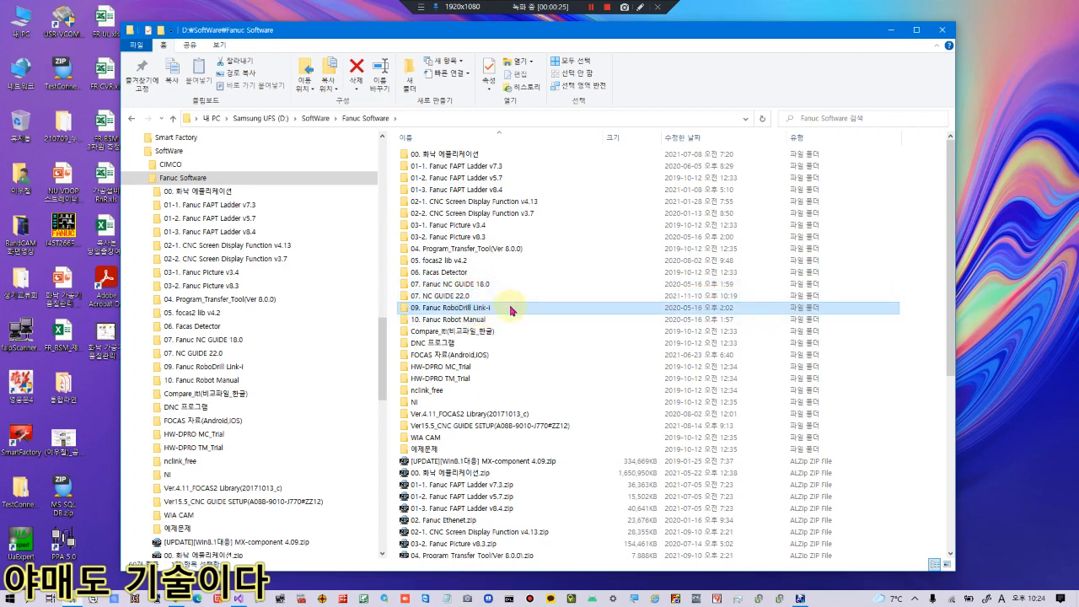
{"action": "double_click", "coordinate": [475, 312]}
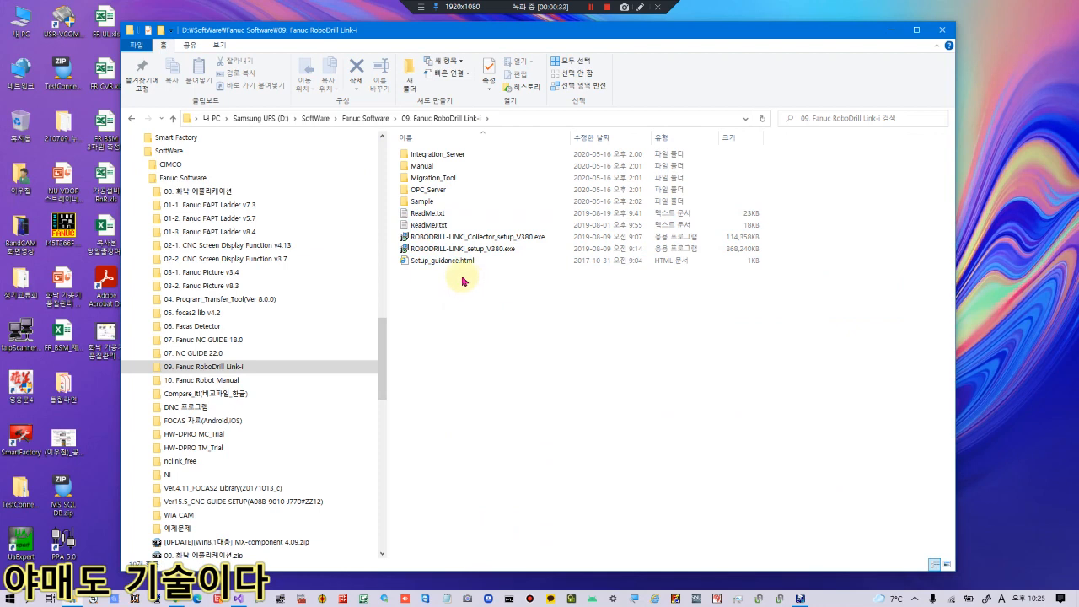
Go from the Sample folder to the Manual\Video folder using the folder tree.
{"action": "double_click", "coordinate": [440, 206]}
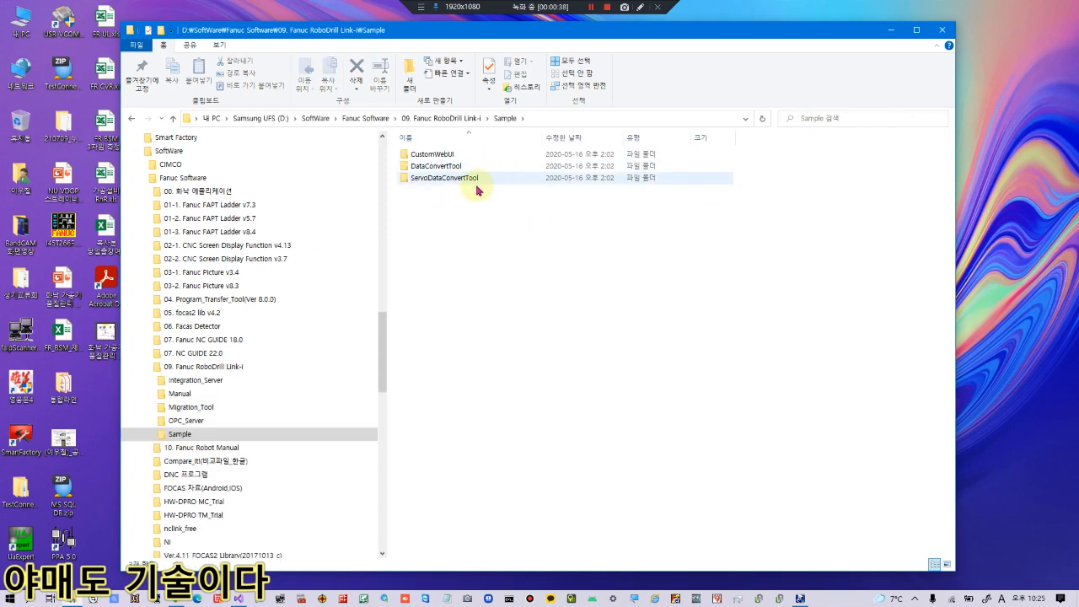
{"action": "left_click", "coordinate": [149, 434]}
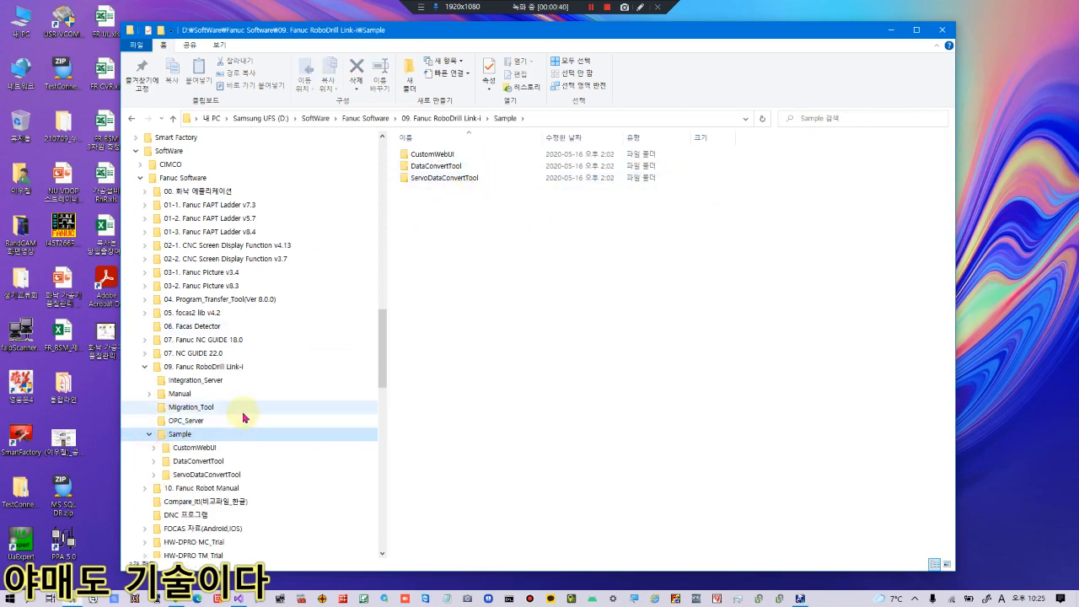
{"action": "scroll", "coordinate": [243, 417], "scroll_direction": "down", "scroll_amount": 1}
{"action": "left_click", "coordinate": [181, 367]}
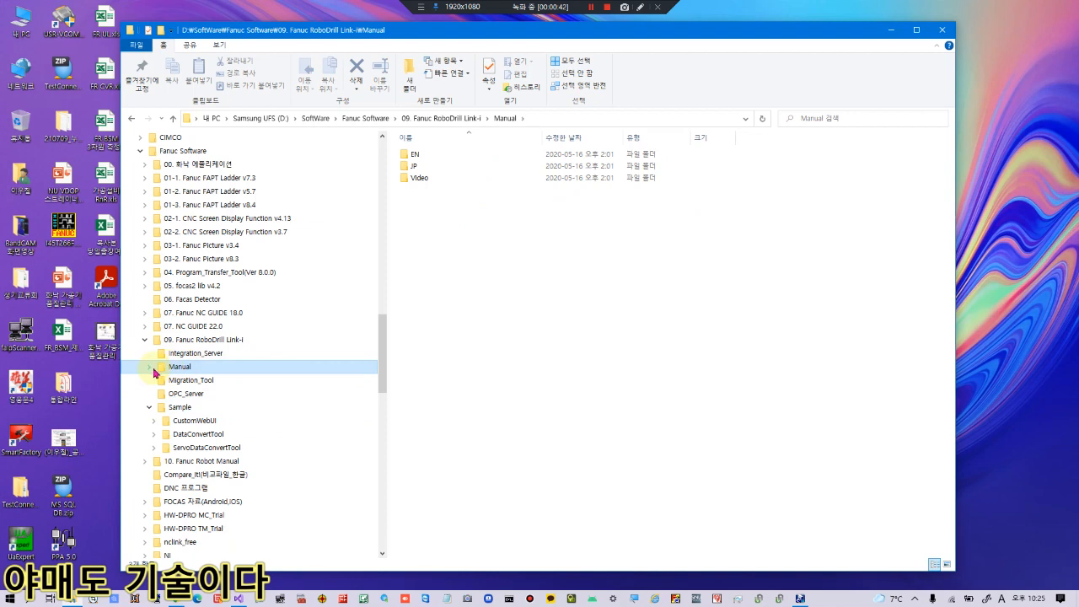
{"action": "left_click", "coordinate": [151, 367]}
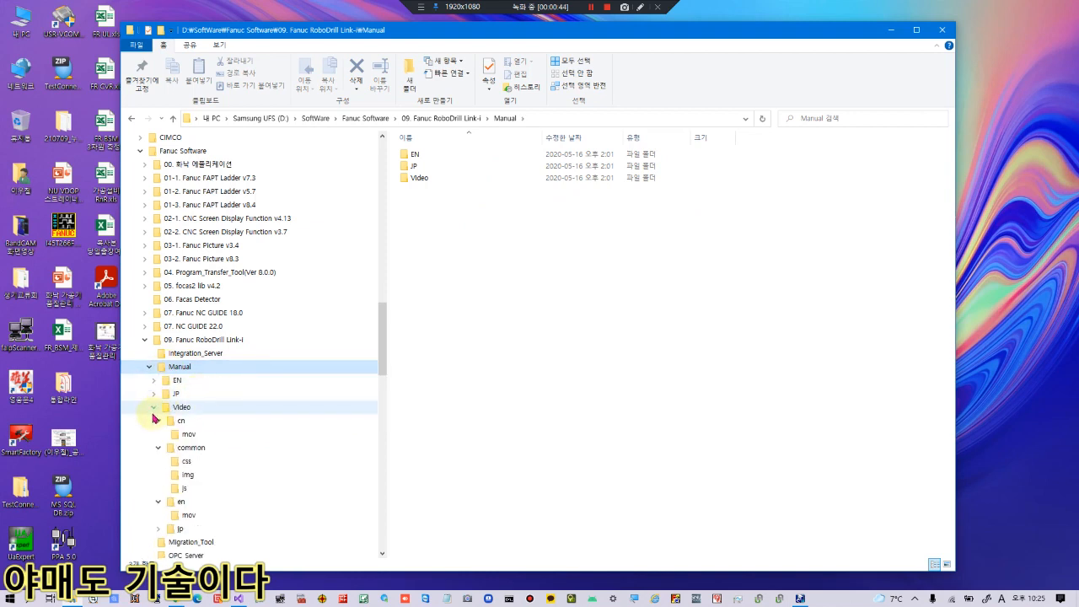
{"action": "left_click", "coordinate": [154, 407]}
{"action": "left_click", "coordinate": [182, 408]}
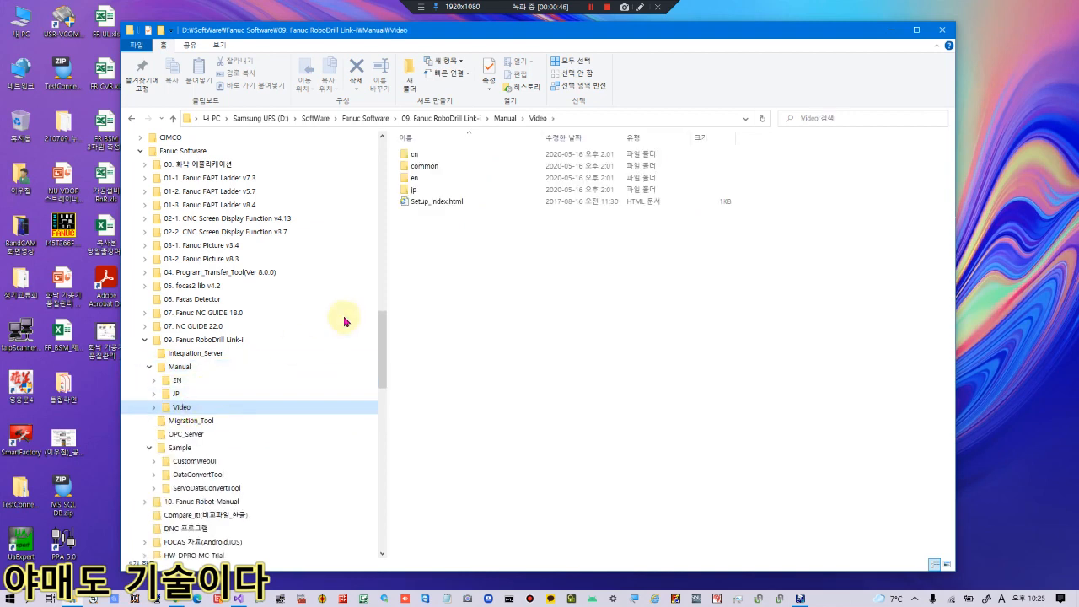
Open en\mov and select 01_installation_en.mp4.
{"action": "left_click", "coordinate": [432, 159]}
{"action": "left_click", "coordinate": [425, 180]}
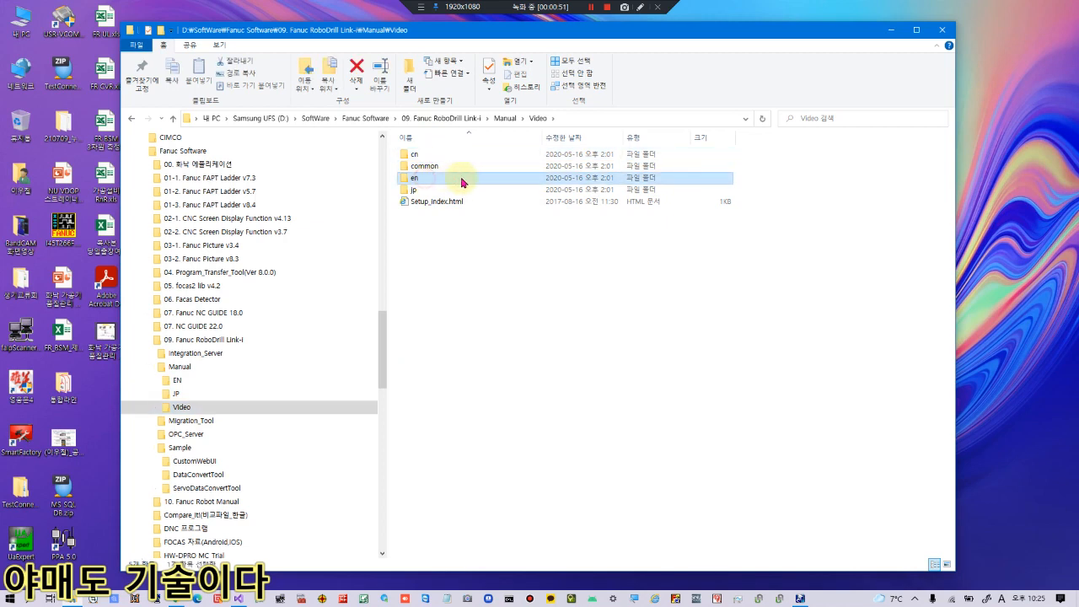
{"action": "double_click", "coordinate": [448, 180]}
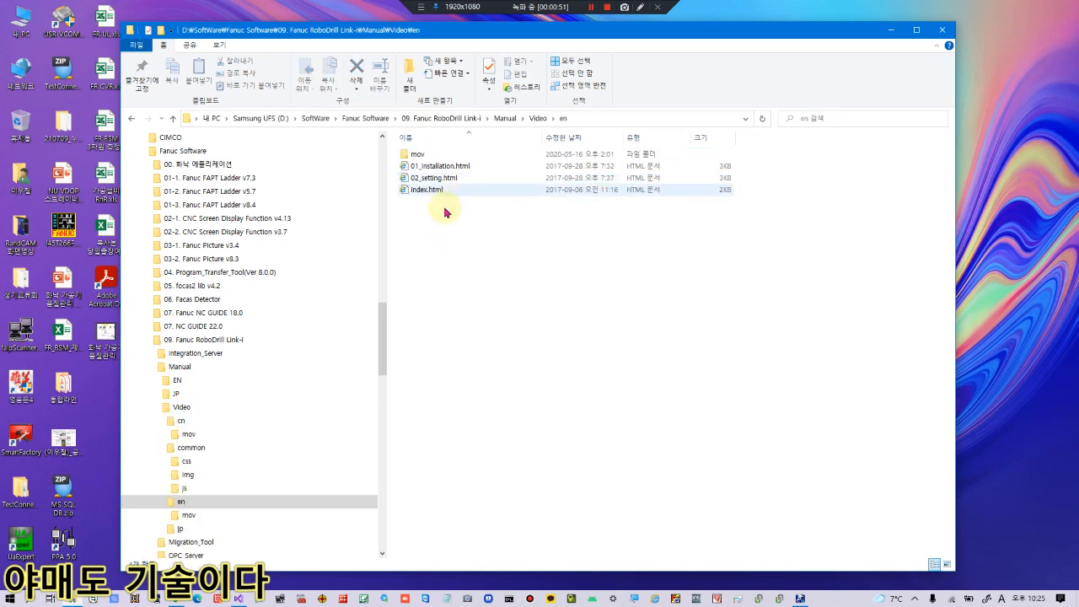
{"action": "double_click", "coordinate": [422, 155]}
{"action": "left_click", "coordinate": [441, 154]}
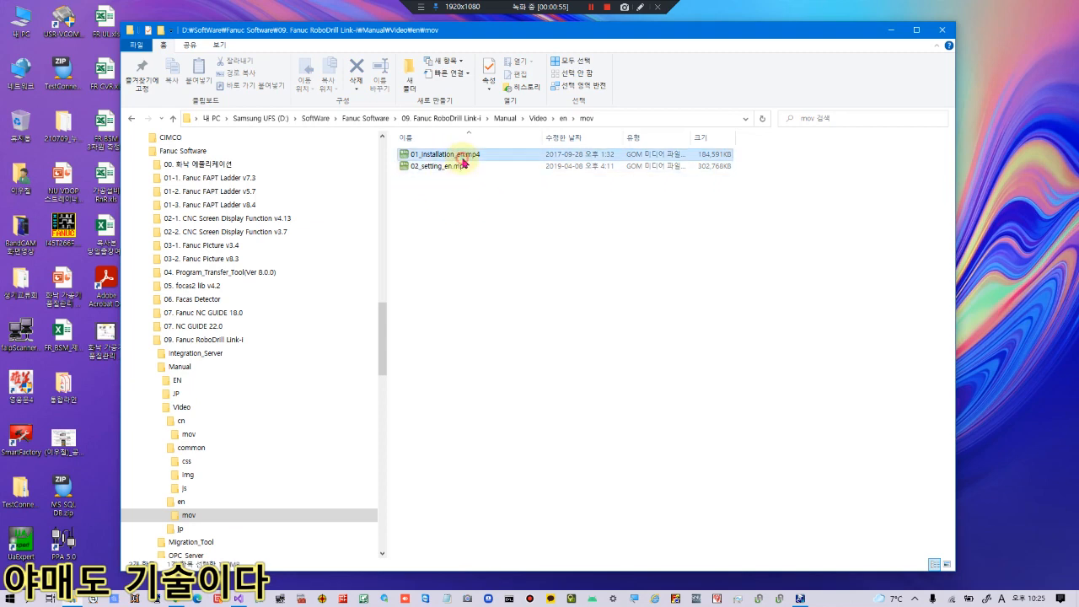
{"action": "double_click", "coordinate": [459, 155]}
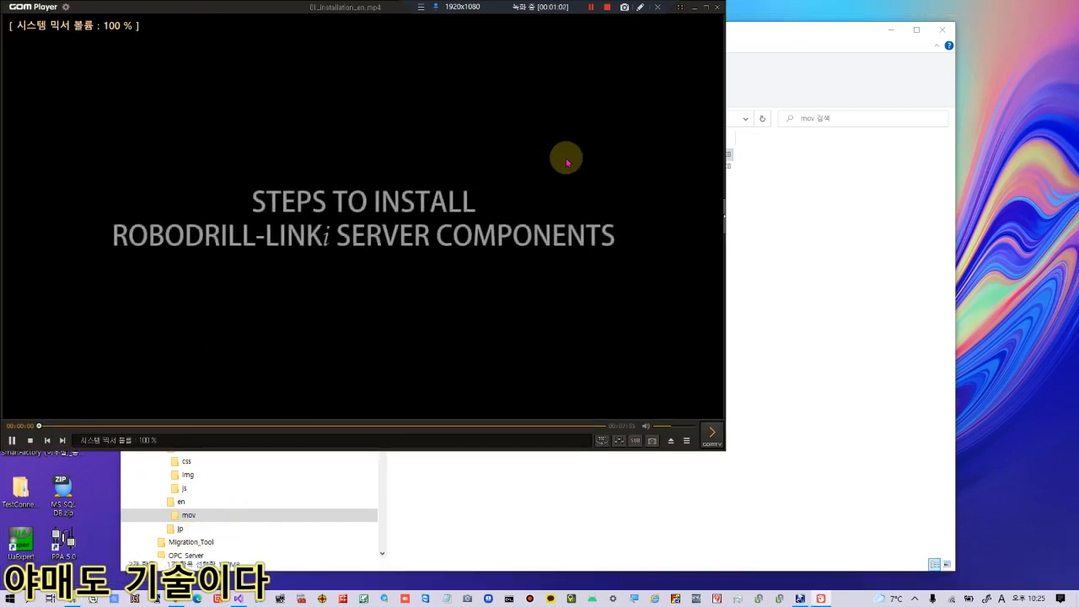
{"action": "left_click", "coordinate": [706, 7]}
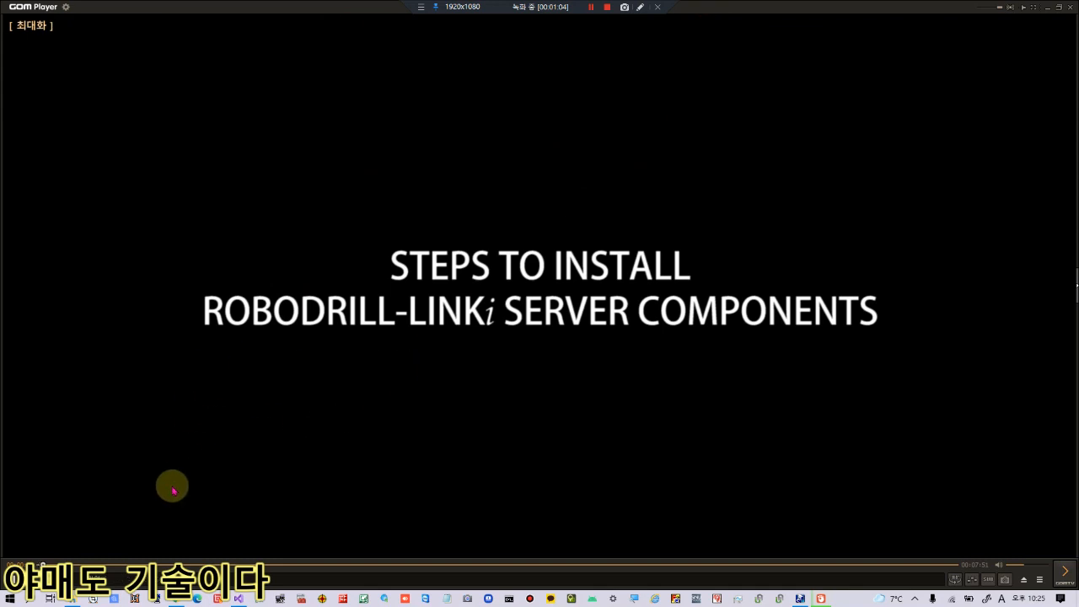
{"action": "left_click", "coordinate": [116, 564]}
{"action": "left_click", "coordinate": [165, 563]}
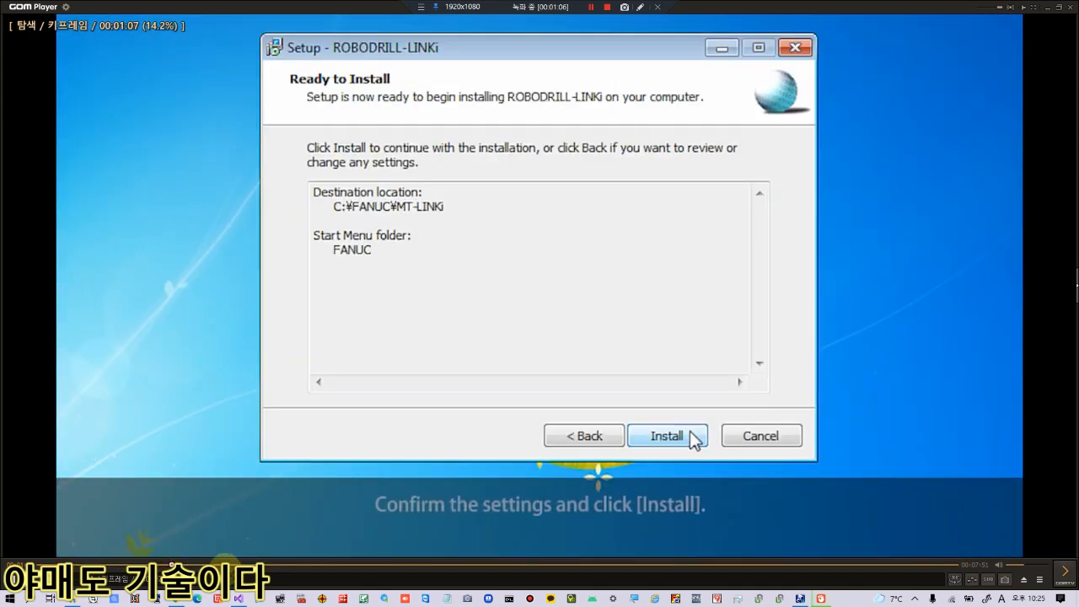
{"action": "left_click", "coordinate": [1072, 9]}
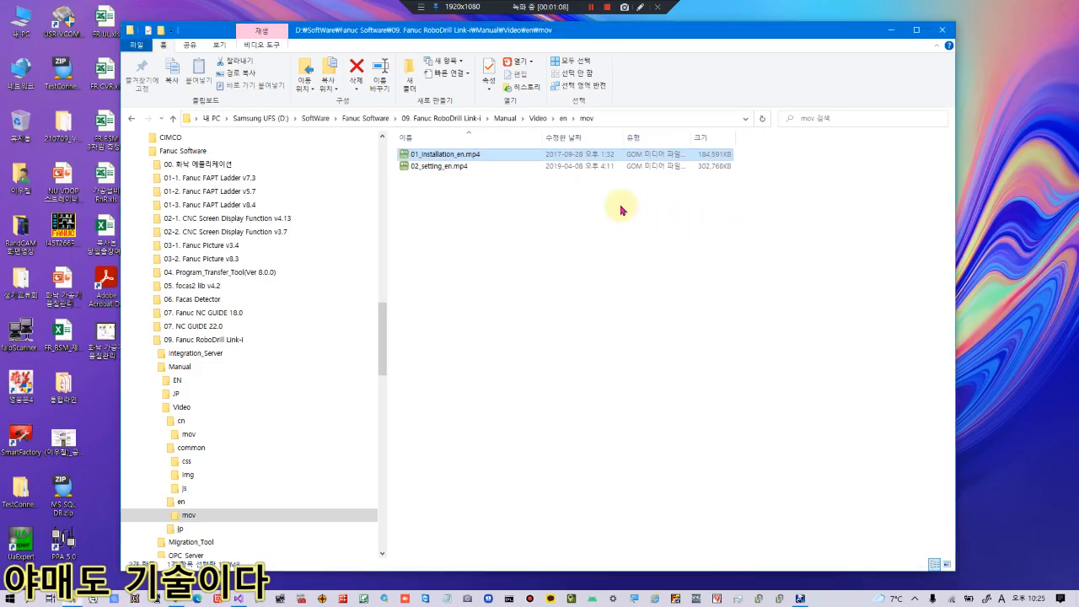
{"action": "double_click", "coordinate": [446, 167]}
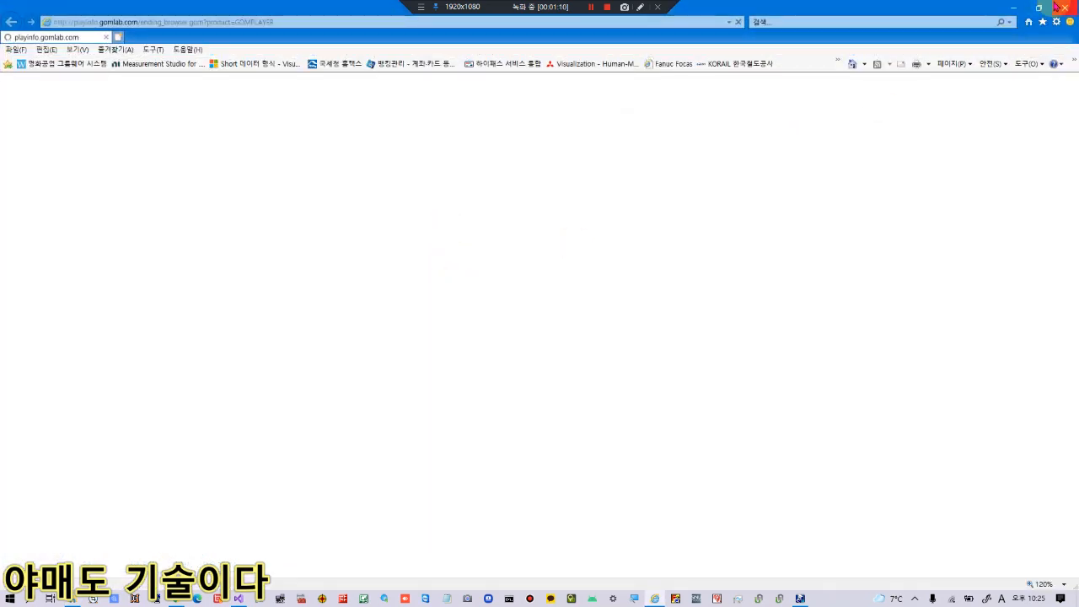
{"action": "left_click", "coordinate": [1065, 7]}
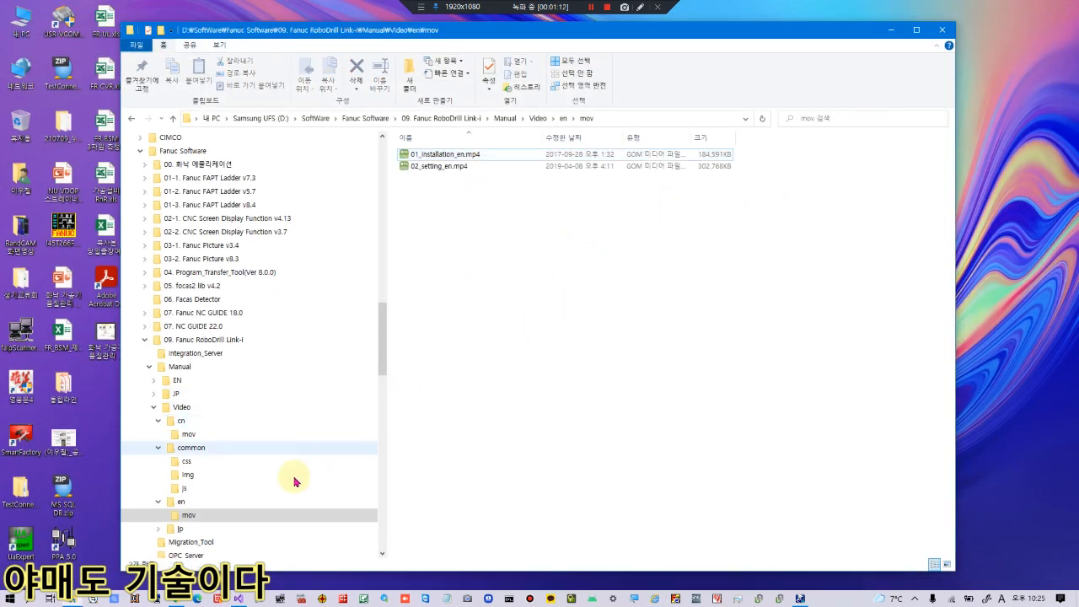
Return to the en folder and collapse the en, common, cn, Video and Sample tree branches.
{"action": "left_click", "coordinate": [180, 504]}
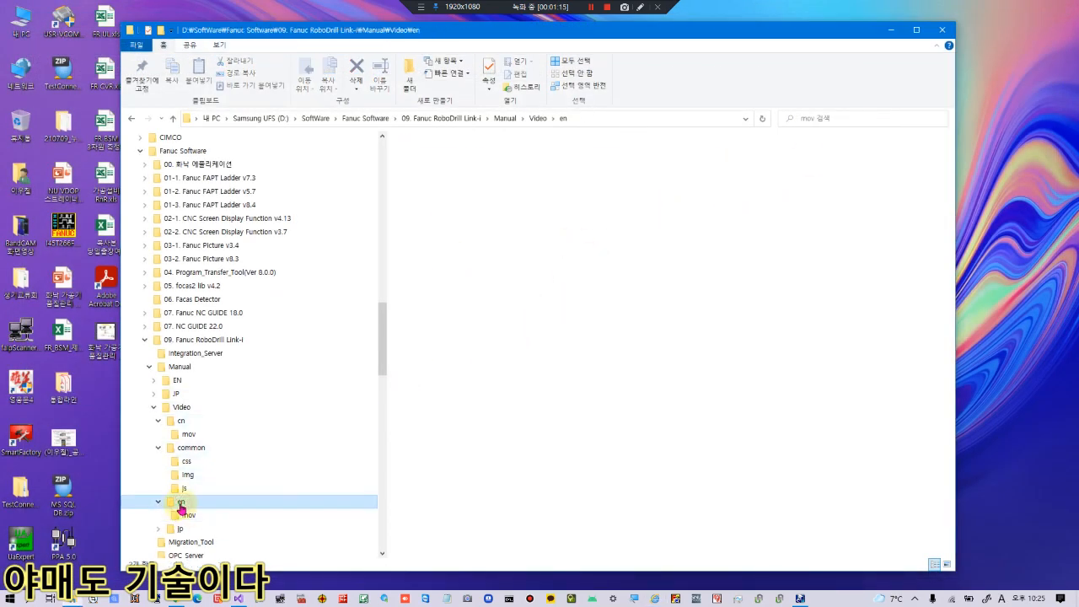
{"action": "left_click", "coordinate": [159, 502]}
{"action": "left_click", "coordinate": [158, 447]}
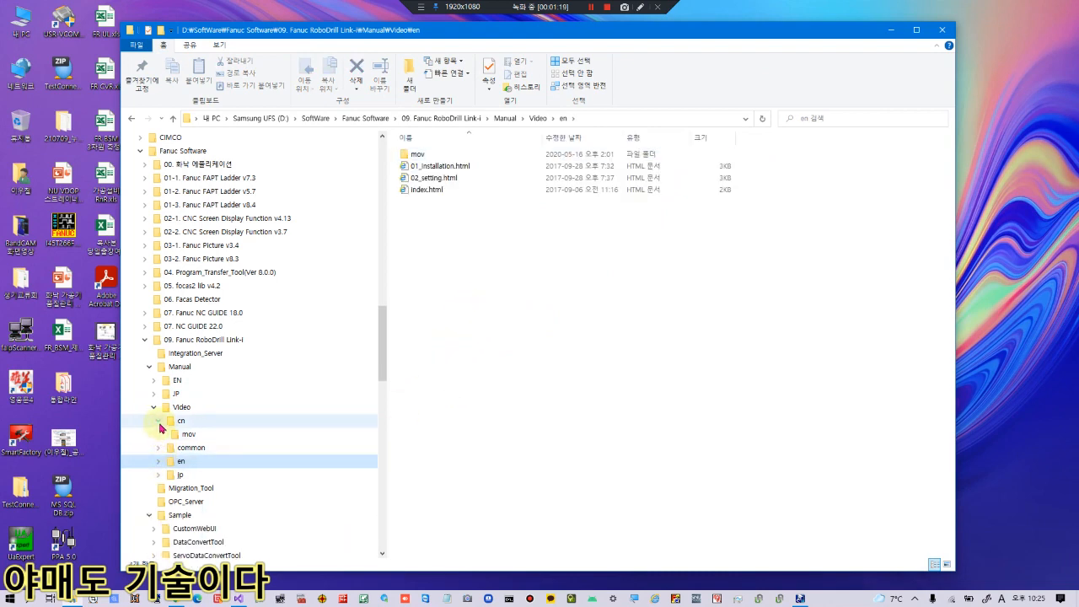
{"action": "left_click", "coordinate": [157, 420]}
{"action": "left_click", "coordinate": [154, 410]}
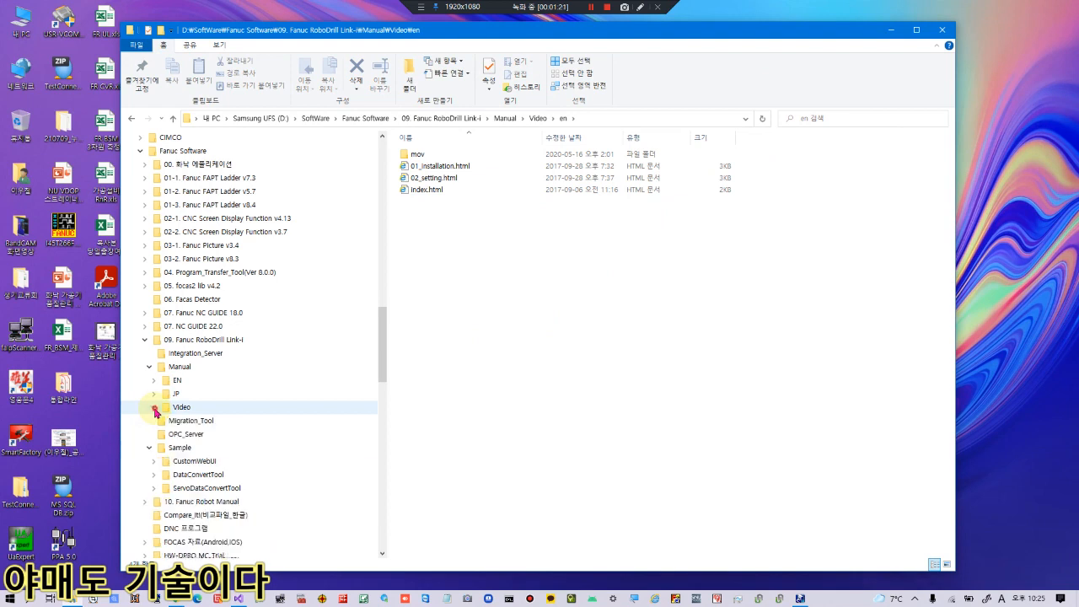
{"action": "left_click", "coordinate": [150, 449]}
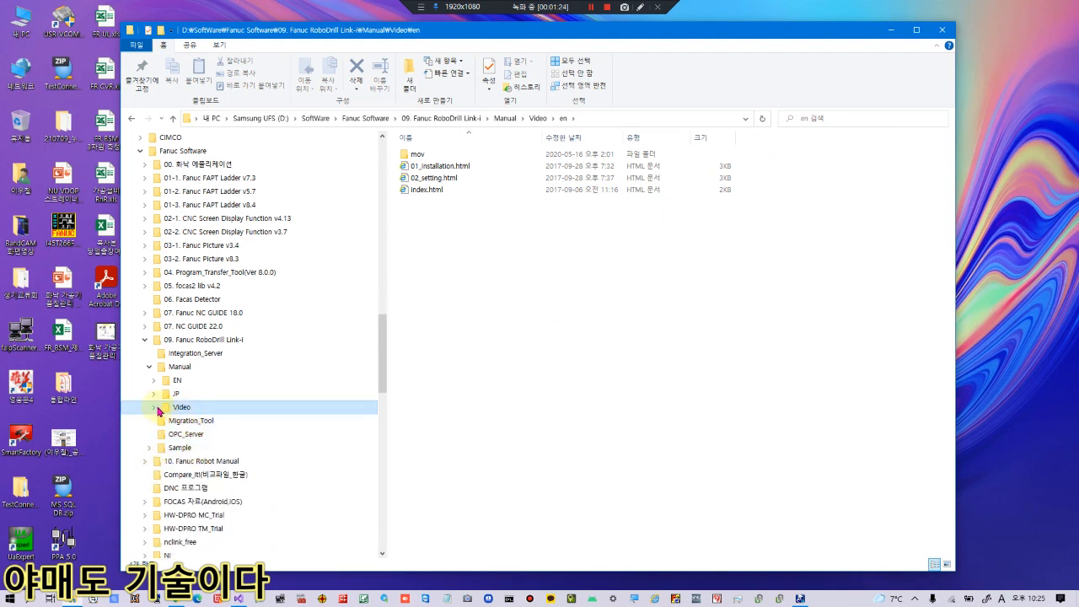
Expand Video > en, show mov's two videos, then collapse 09. Fanuc RoboDrill Link-i.
{"action": "left_click", "coordinate": [156, 408]}
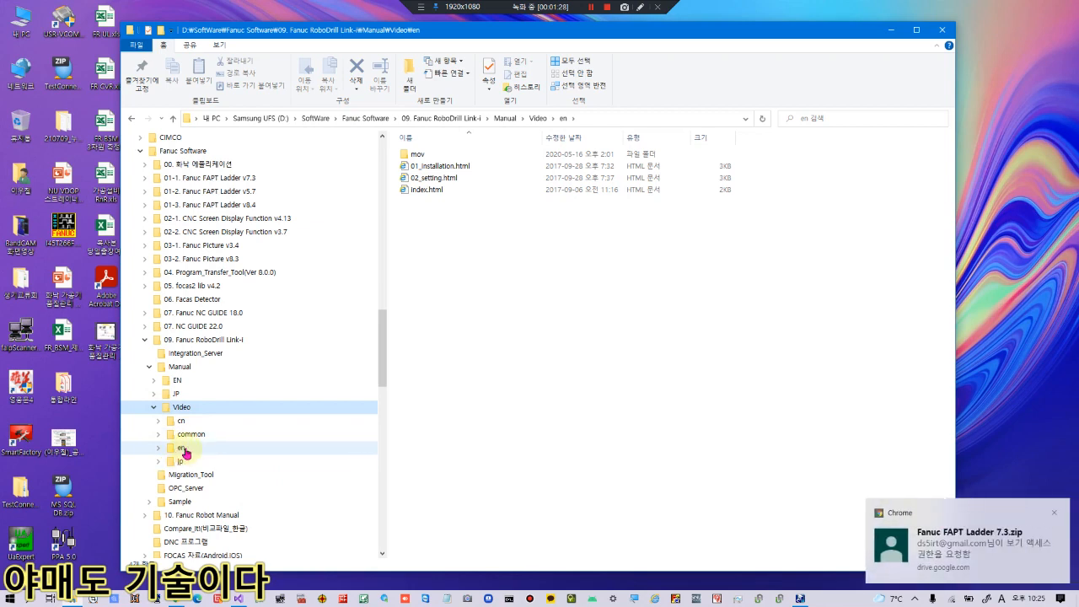
{"action": "left_click", "coordinate": [183, 450]}
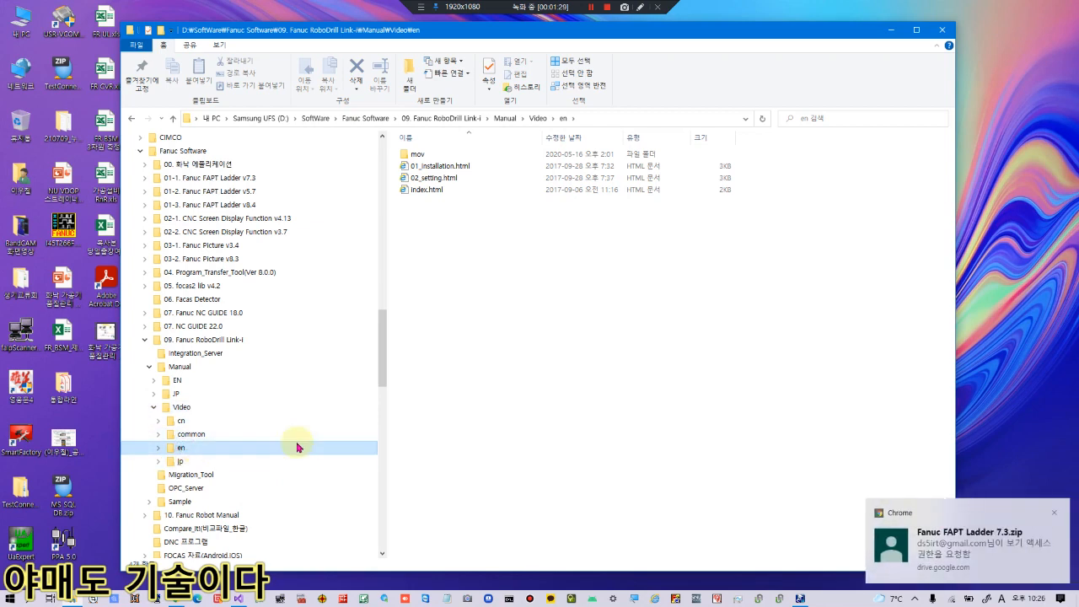
{"action": "double_click", "coordinate": [202, 448]}
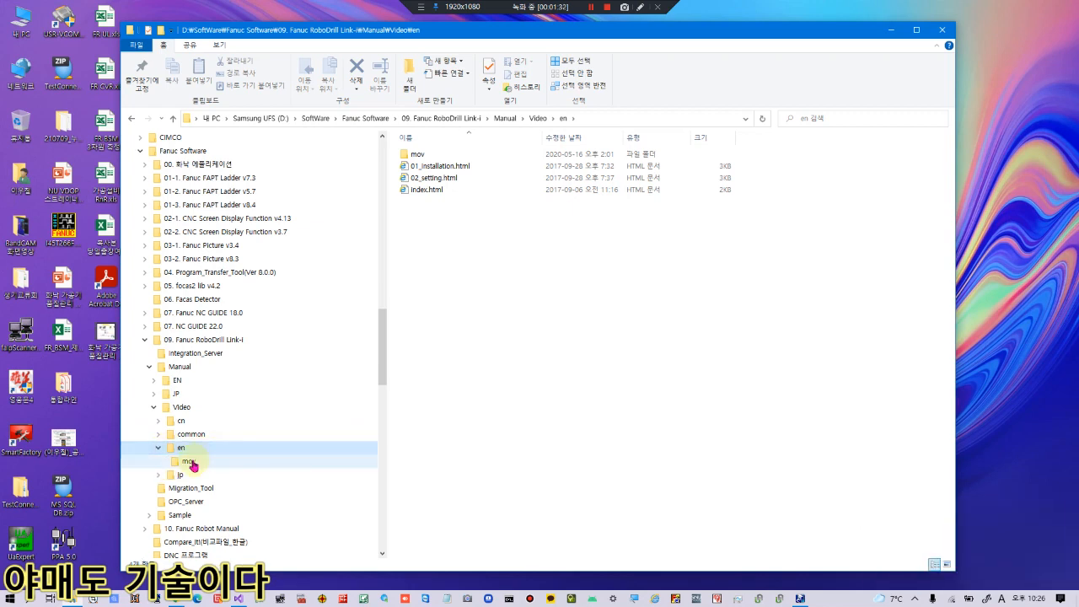
{"action": "left_click", "coordinate": [192, 461]}
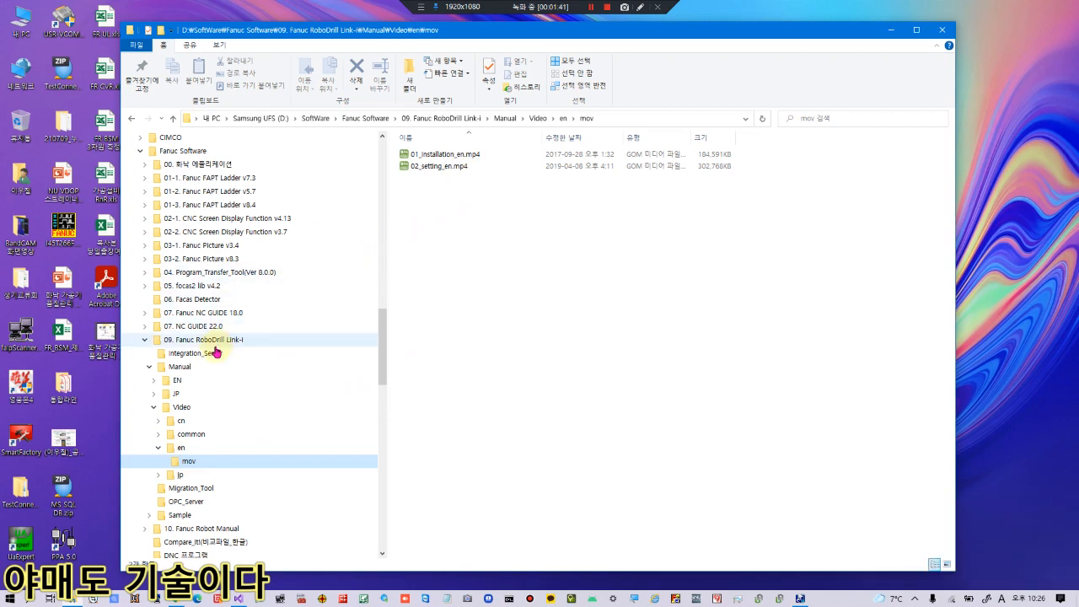
{"action": "left_click", "coordinate": [144, 340]}
Play the installation video until ROBODRILL-LINKi_setup.exe is selected on the disc.
{"action": "left_click", "coordinate": [204, 340]}
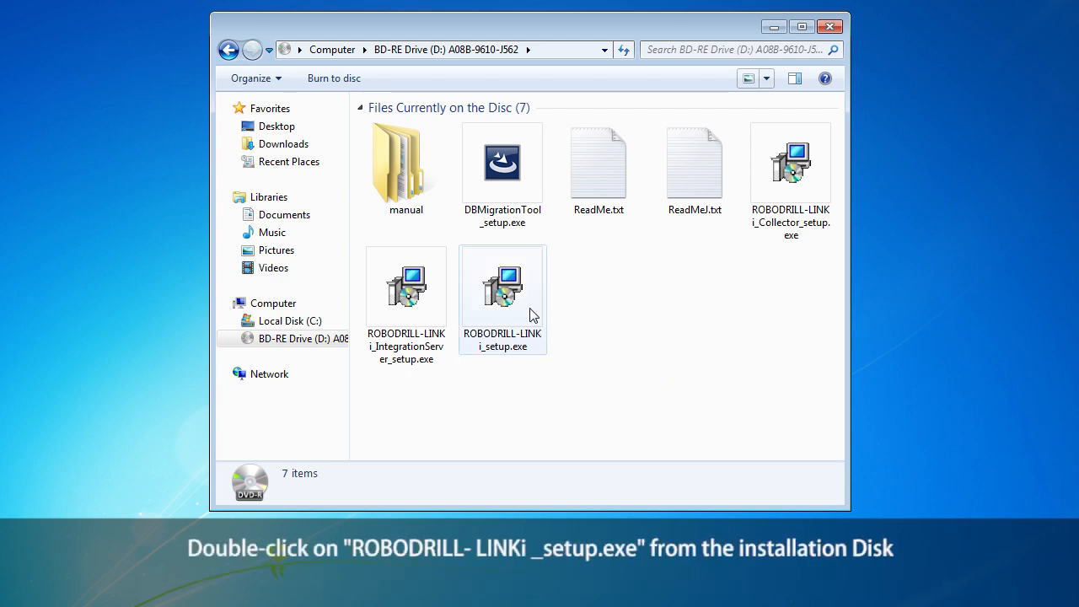
{"action": "left_click", "coordinate": [510, 302]}
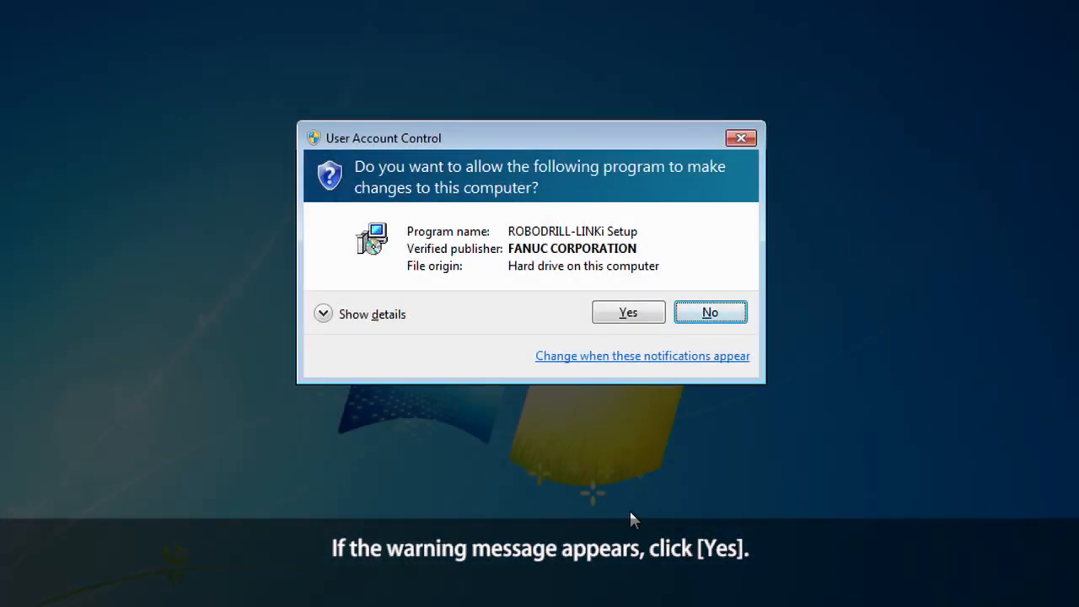
Approve the UAC prompt and confirm English as the setup language.
{"action": "left_click", "coordinate": [648, 311]}
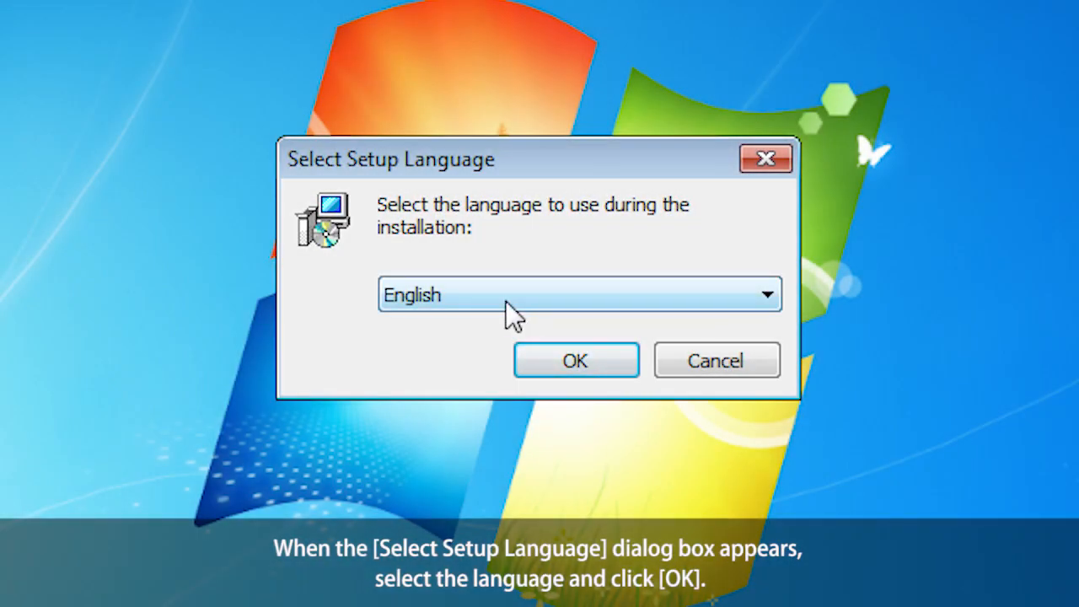
{"action": "left_click", "coordinate": [505, 301]}
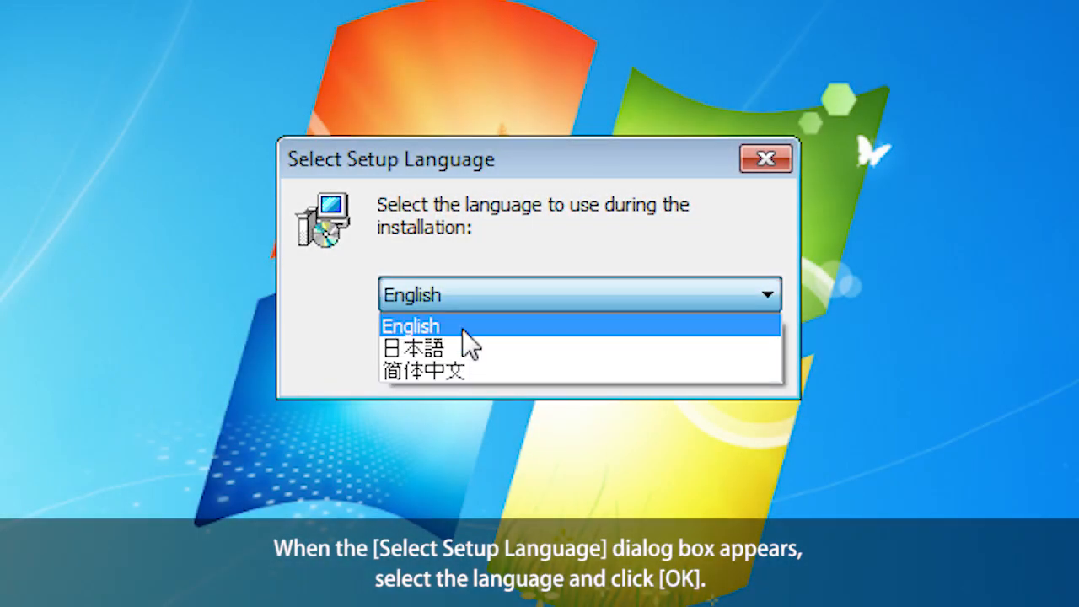
{"action": "left_click", "coordinate": [462, 329]}
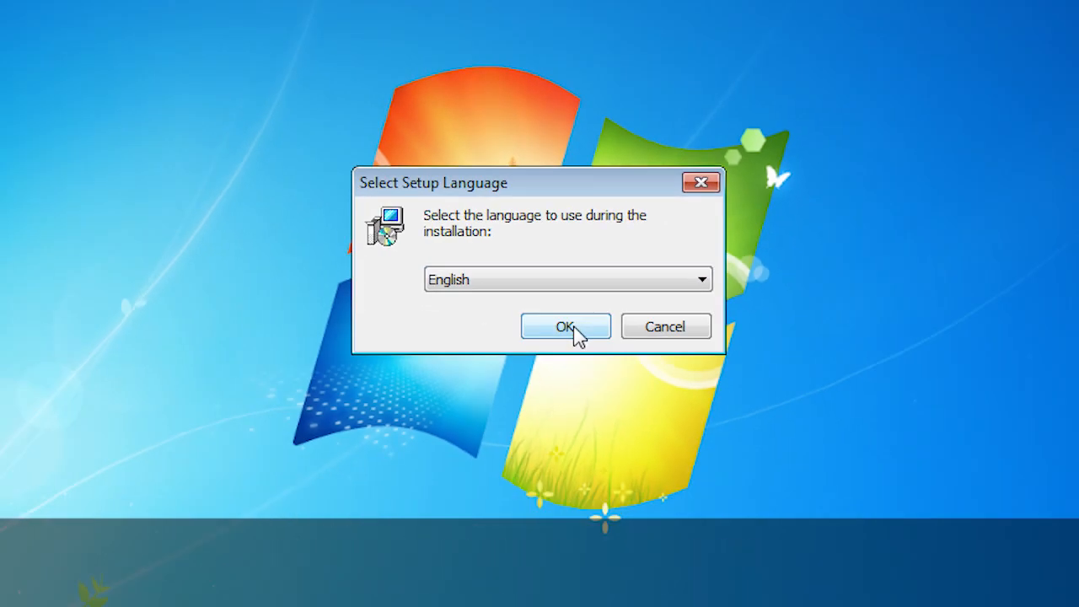
{"action": "left_click", "coordinate": [567, 328]}
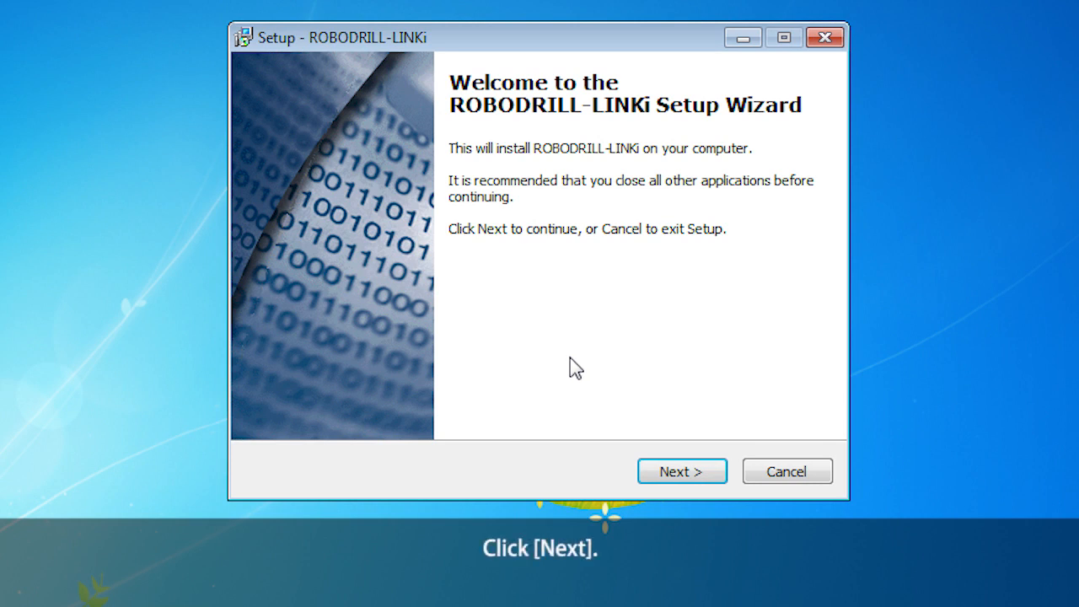
Keep the C:¥FANUC¥MT-LINKi install folder and FANUC Start Menu folder, then start installing.
{"action": "left_click", "coordinate": [694, 473]}
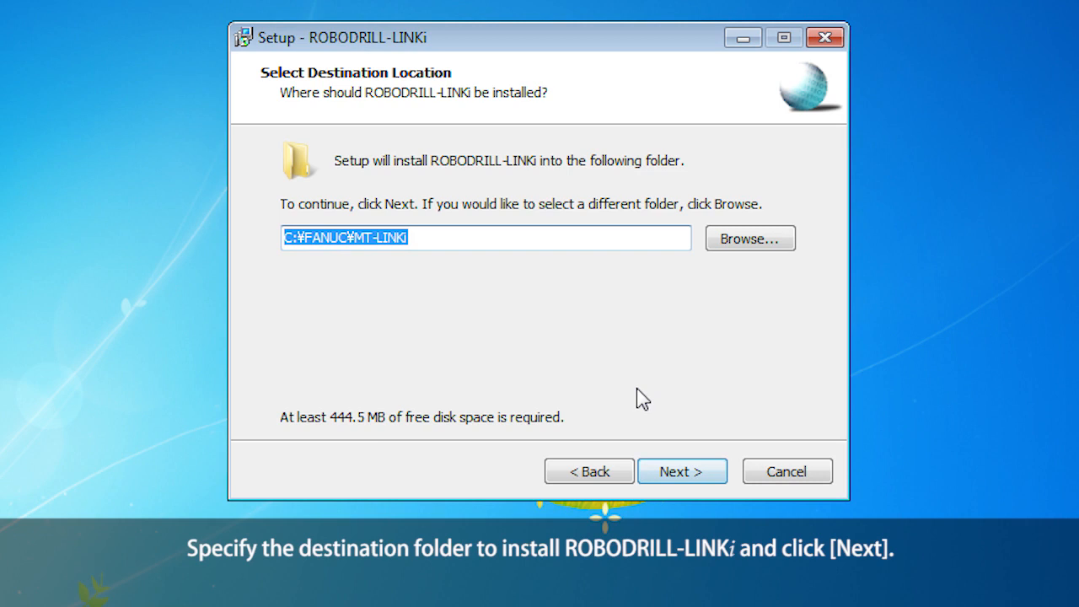
{"action": "left_click", "coordinate": [715, 479]}
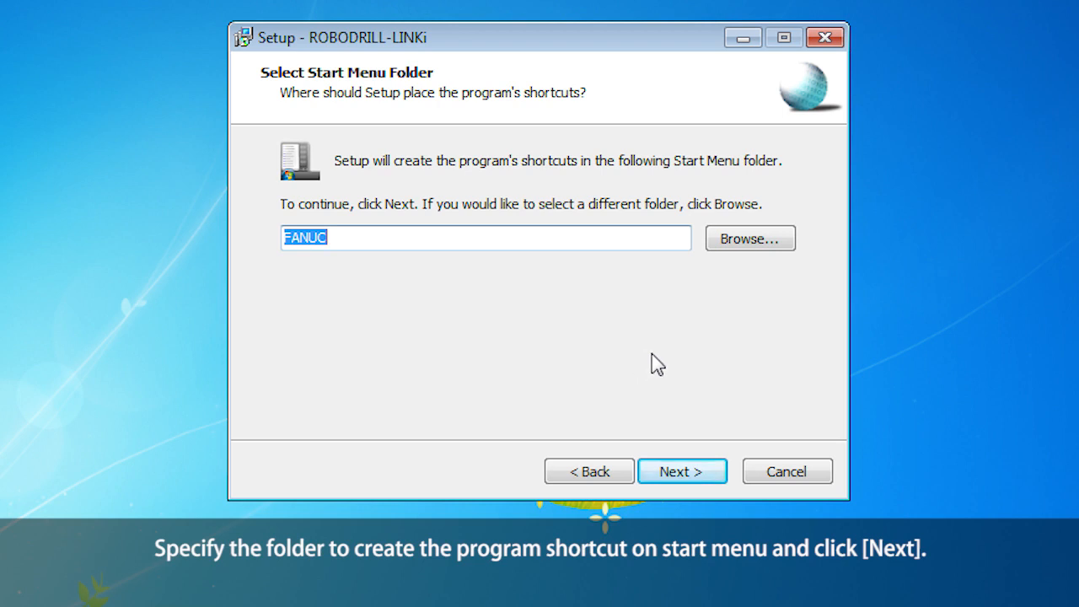
{"action": "left_click", "coordinate": [713, 474]}
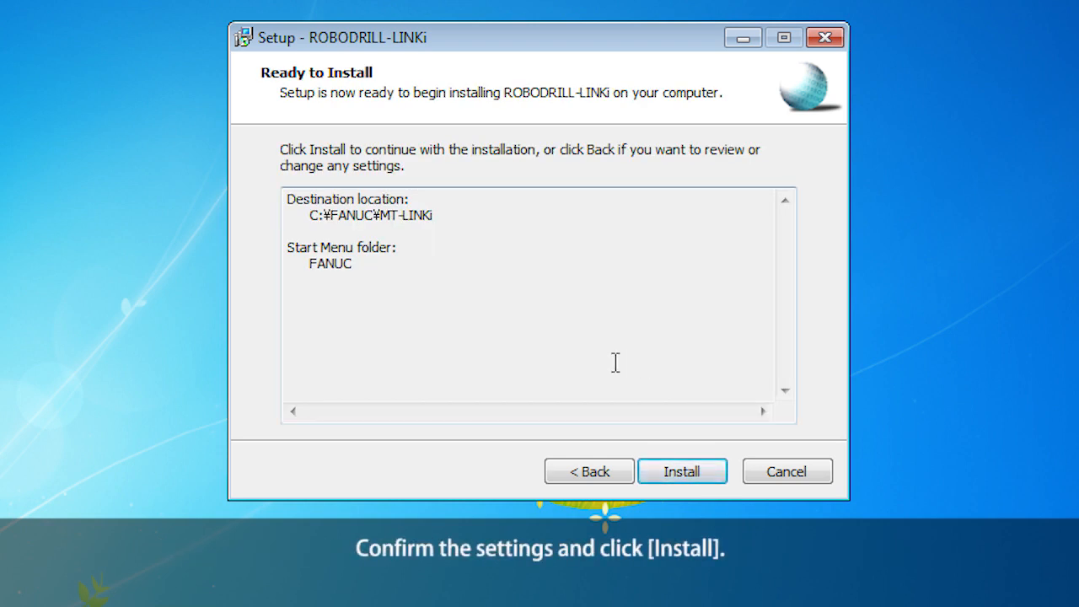
{"action": "left_click", "coordinate": [716, 471]}
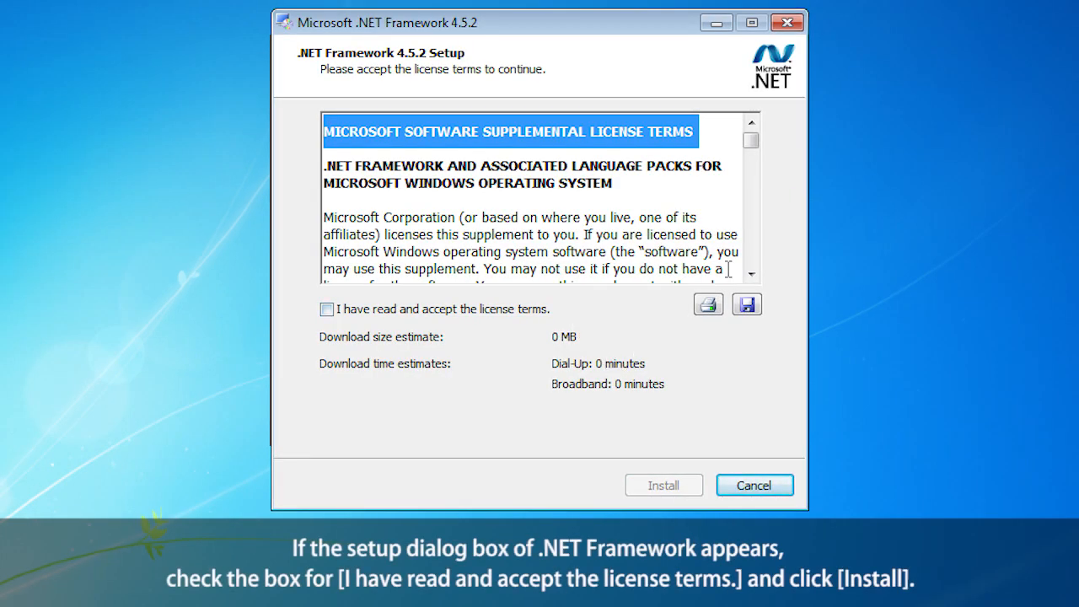
Accept the .NET Framework 4.5.2 license, install it, and close the finished installer.
{"action": "left_click_drag", "start_coordinate": [752, 144], "coordinate": [751, 276]}
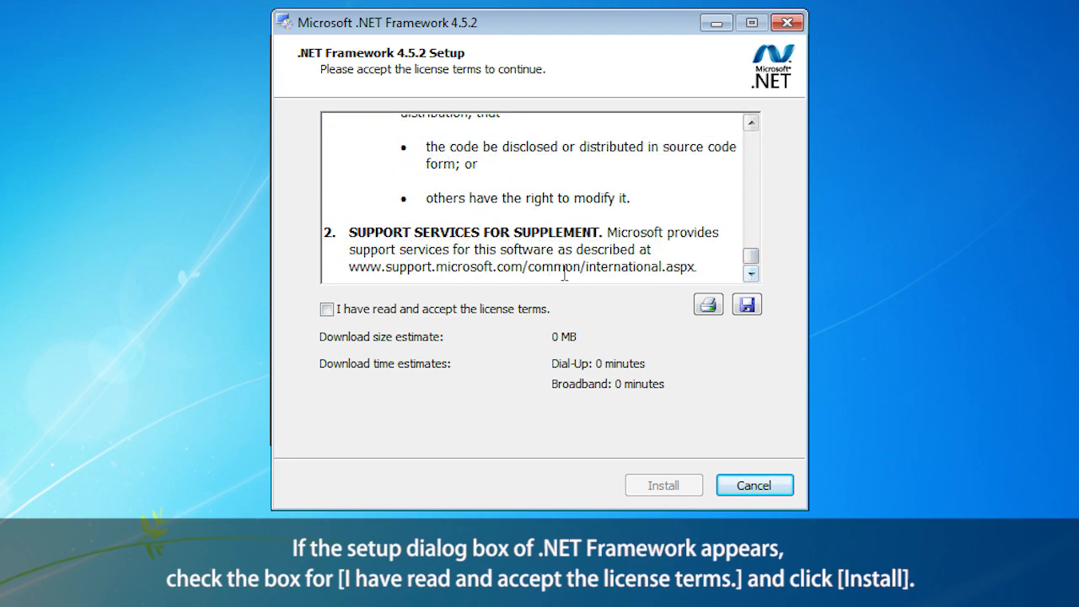
{"action": "left_click", "coordinate": [327, 310]}
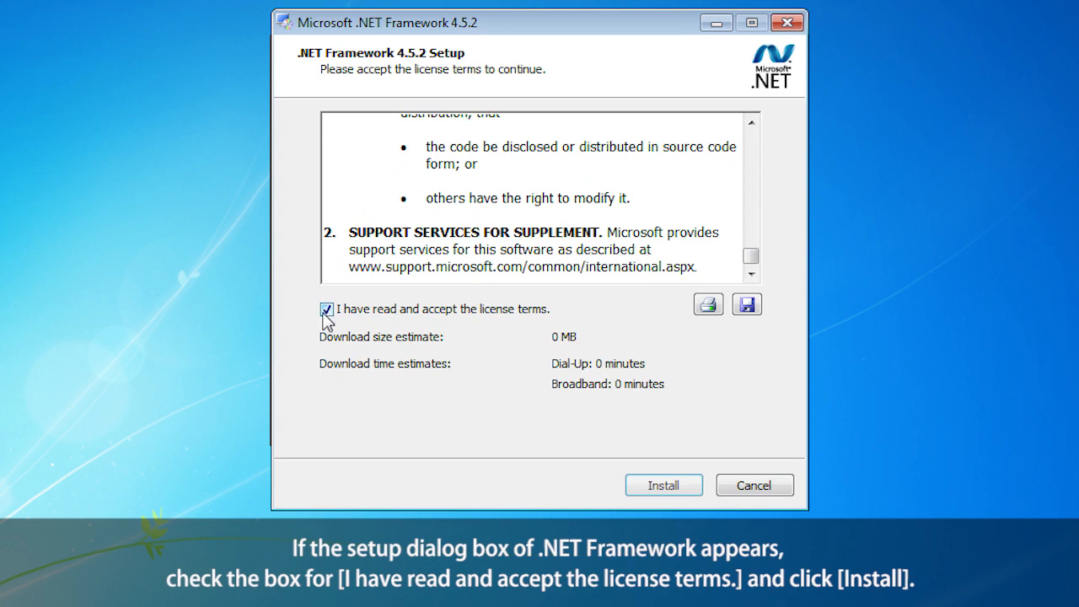
{"action": "left_click", "coordinate": [674, 482]}
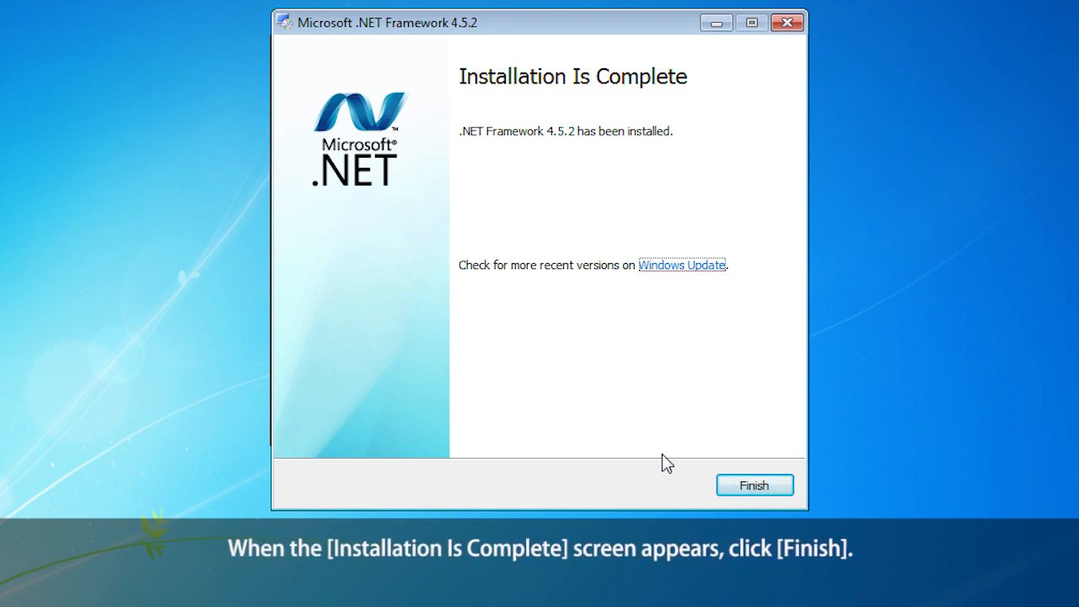
{"action": "left_click", "coordinate": [739, 480]}
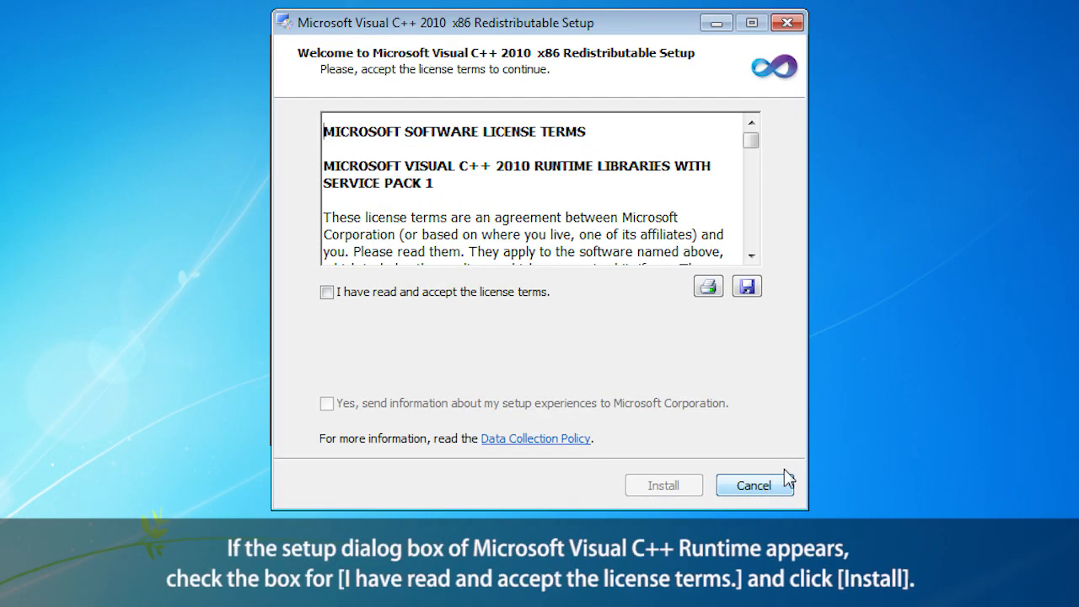
Accept the Visual C++ 2010 x86 Redistributable license, install it, and click Finish.
{"action": "left_click", "coordinate": [751, 255]}
{"action": "left_click", "coordinate": [750, 256]}
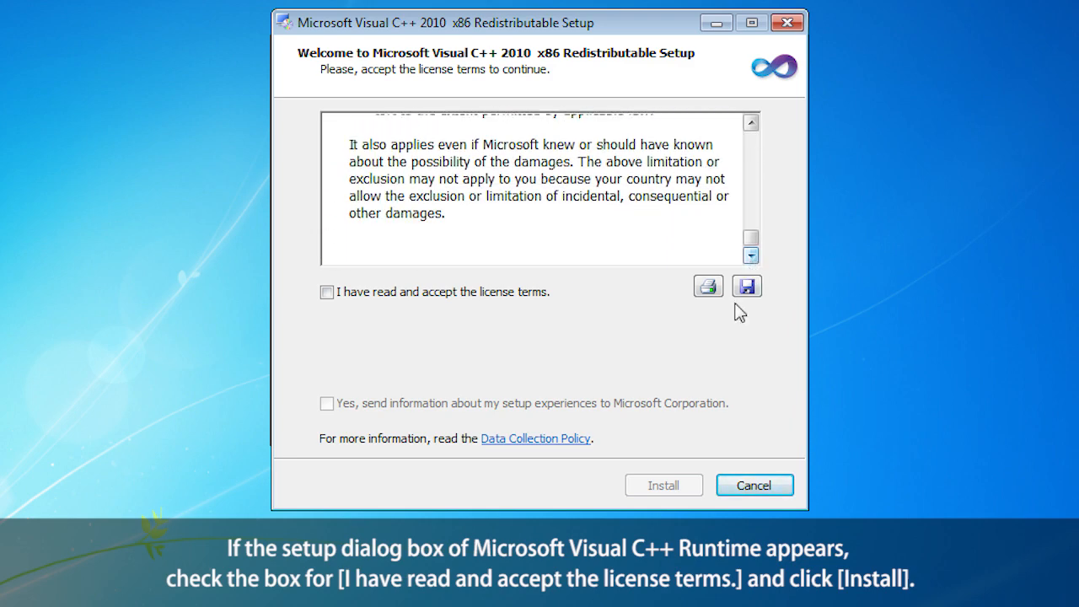
{"action": "left_click", "coordinate": [327, 293]}
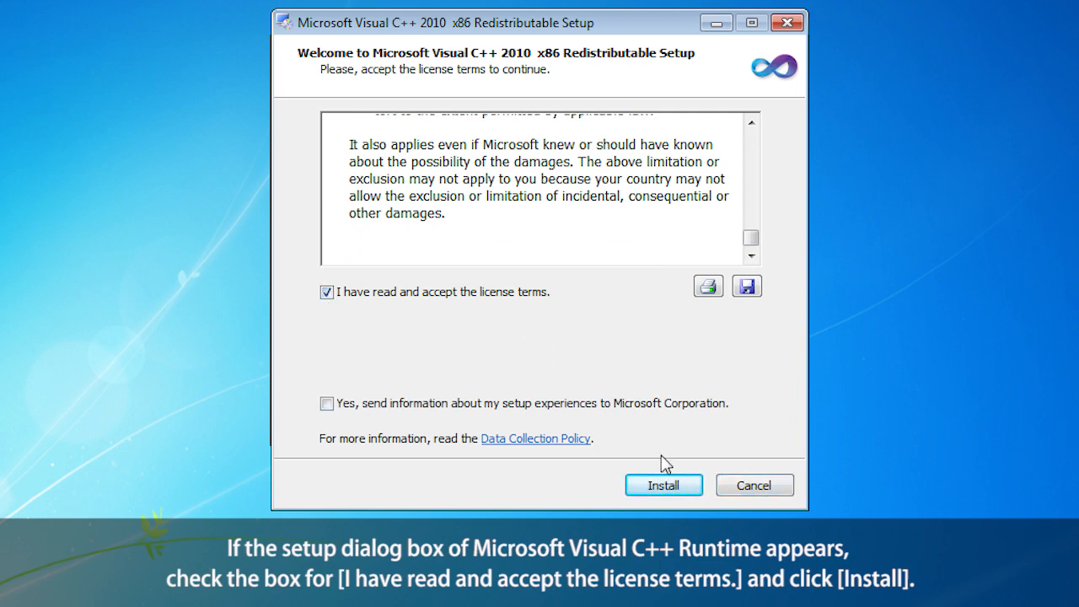
{"action": "left_click", "coordinate": [677, 489]}
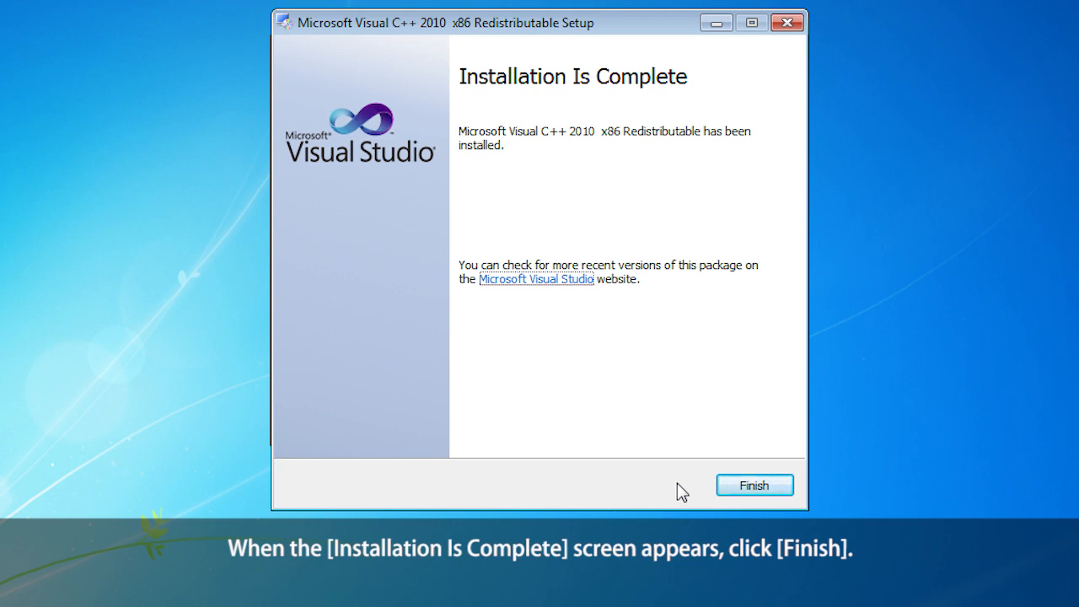
{"action": "left_click", "coordinate": [744, 488]}
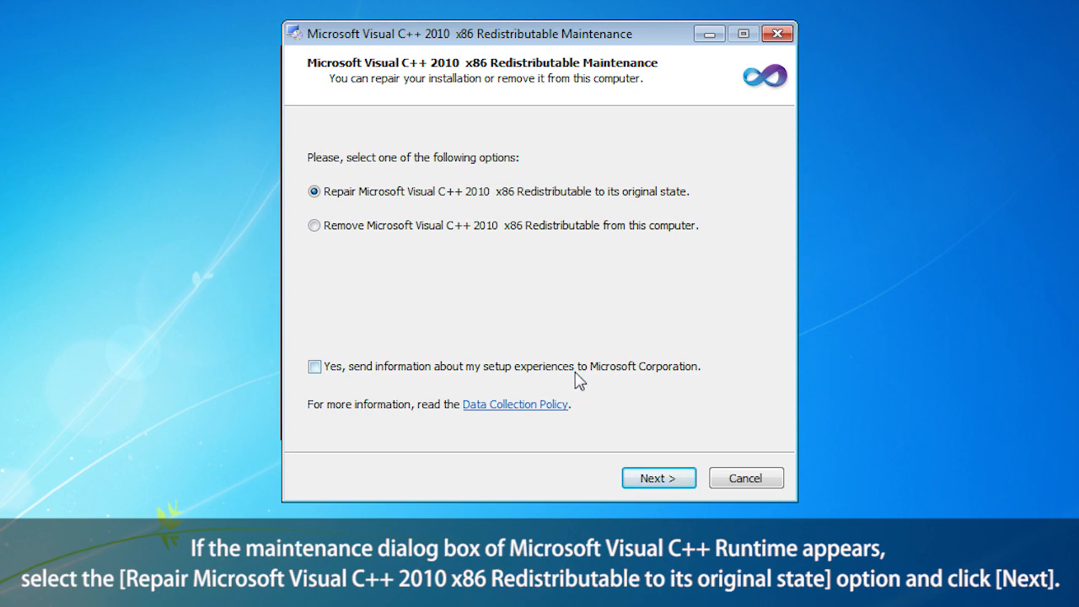
Keep Repair selected and run the Visual C++ 2010 x86 repair.
{"action": "left_click", "coordinate": [322, 193]}
{"action": "left_click", "coordinate": [664, 487]}
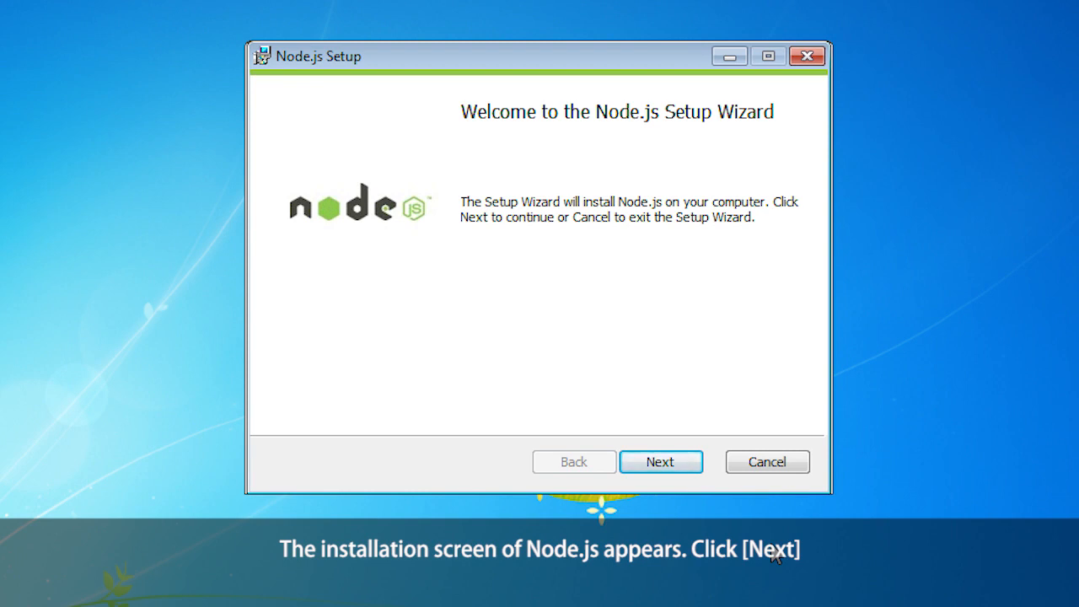
Accept the Node.js license, install with the default folder and features, then close the wizard.
{"action": "left_click", "coordinate": [684, 467]}
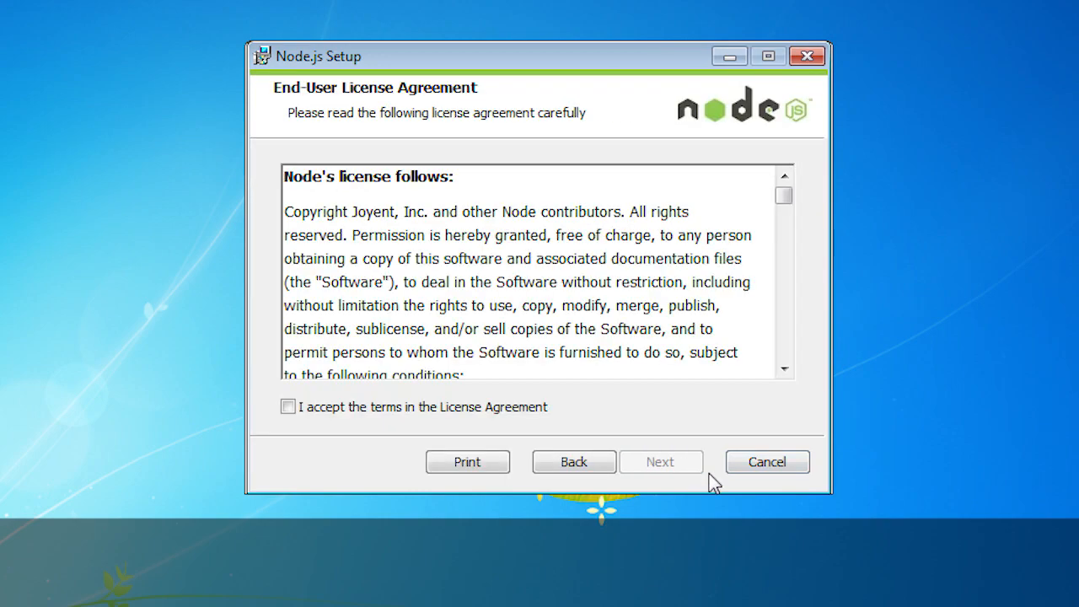
{"action": "left_click_drag", "start_coordinate": [781, 193], "coordinate": [784, 354]}
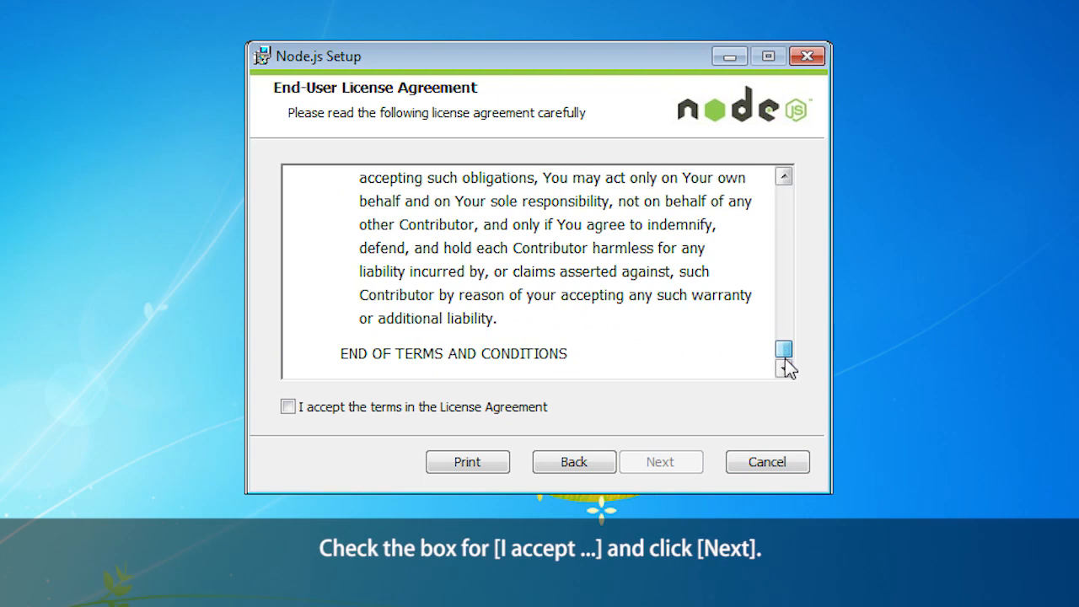
{"action": "left_click", "coordinate": [289, 409]}
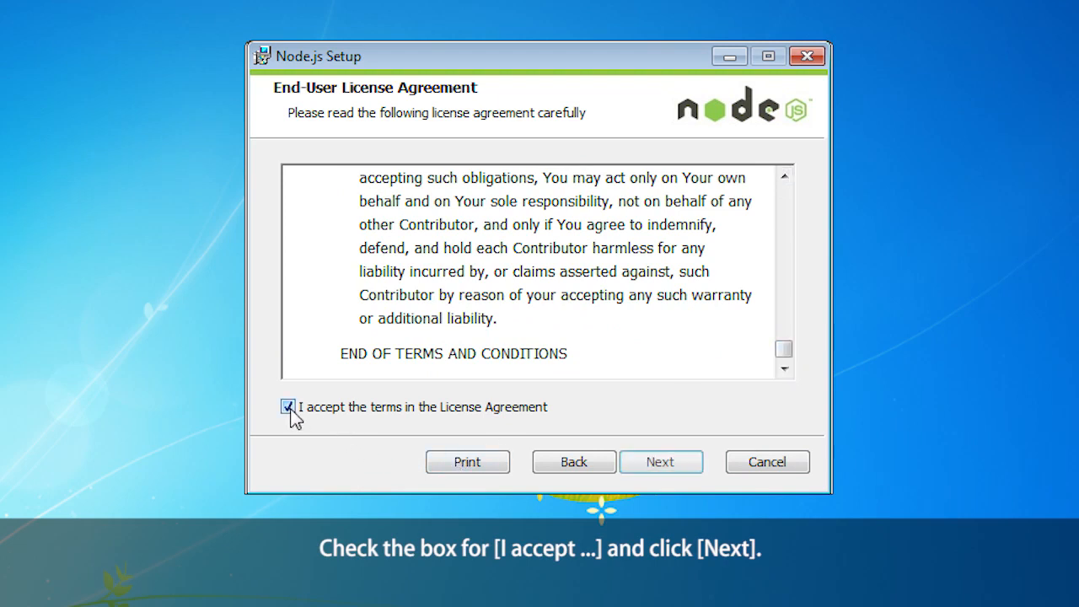
{"action": "left_click", "coordinate": [686, 465]}
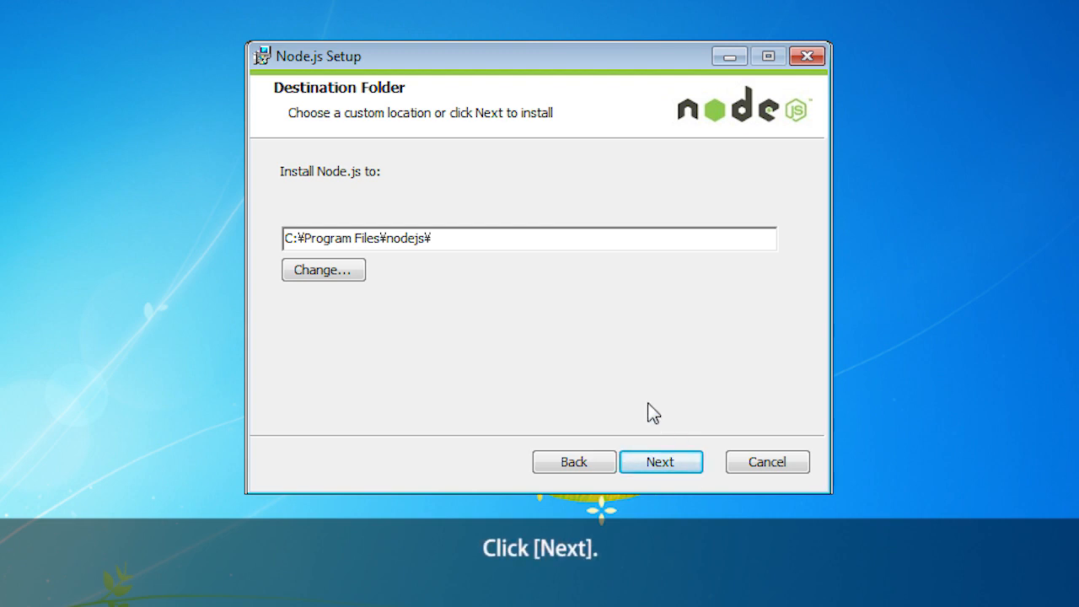
{"action": "left_click", "coordinate": [687, 466]}
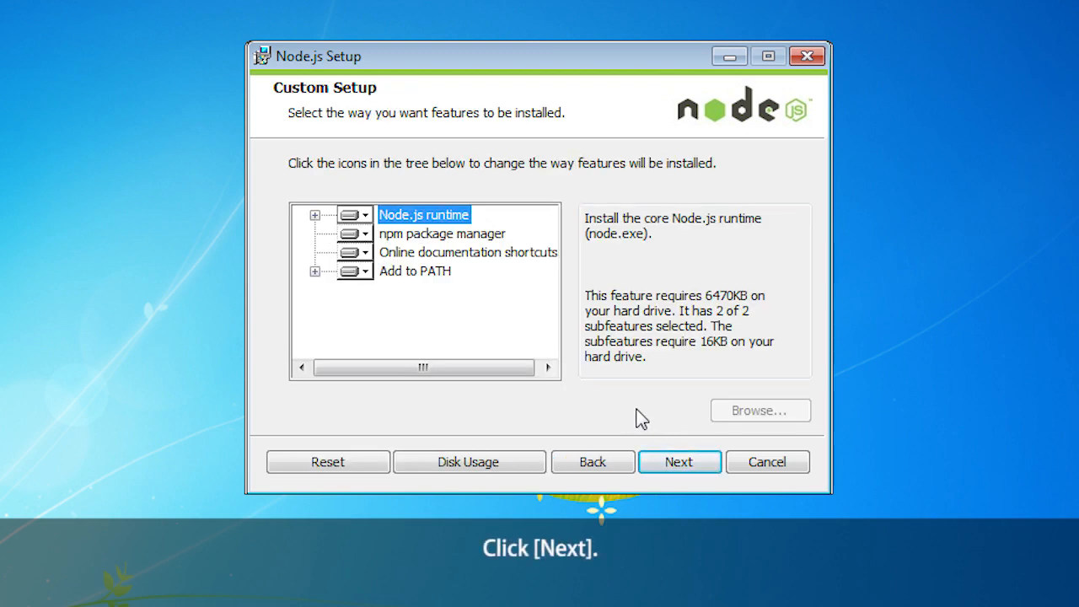
{"action": "left_click", "coordinate": [698, 463]}
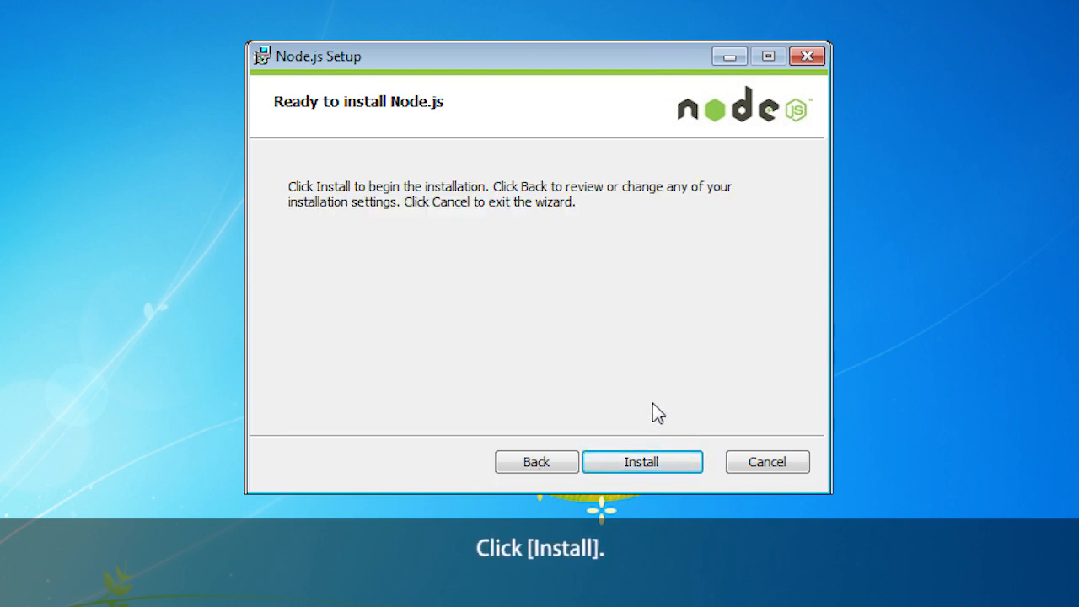
{"action": "left_click", "coordinate": [667, 461]}
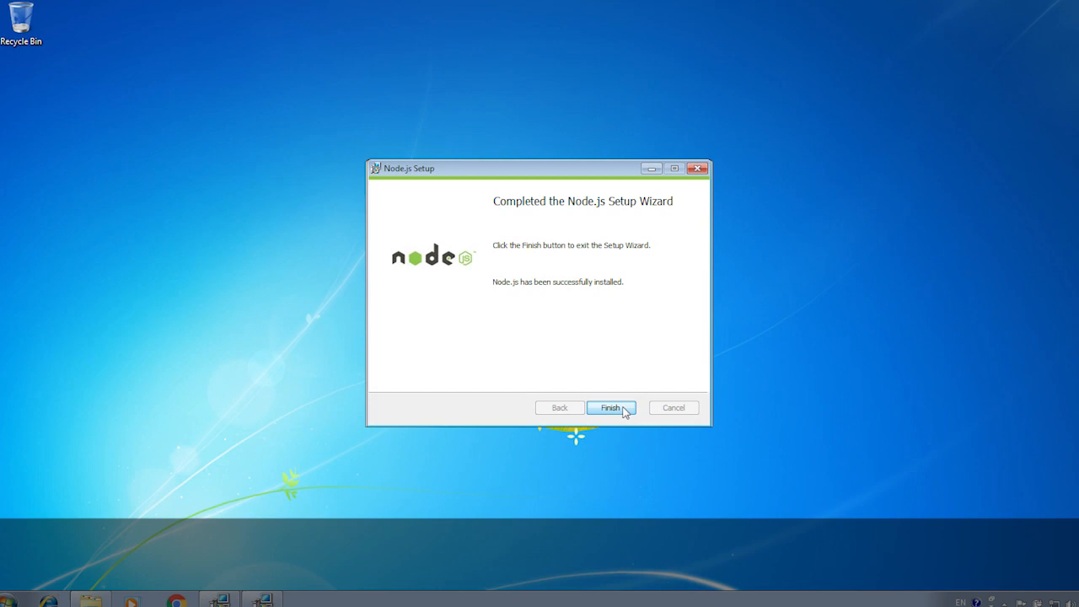
{"action": "left_click", "coordinate": [660, 462]}
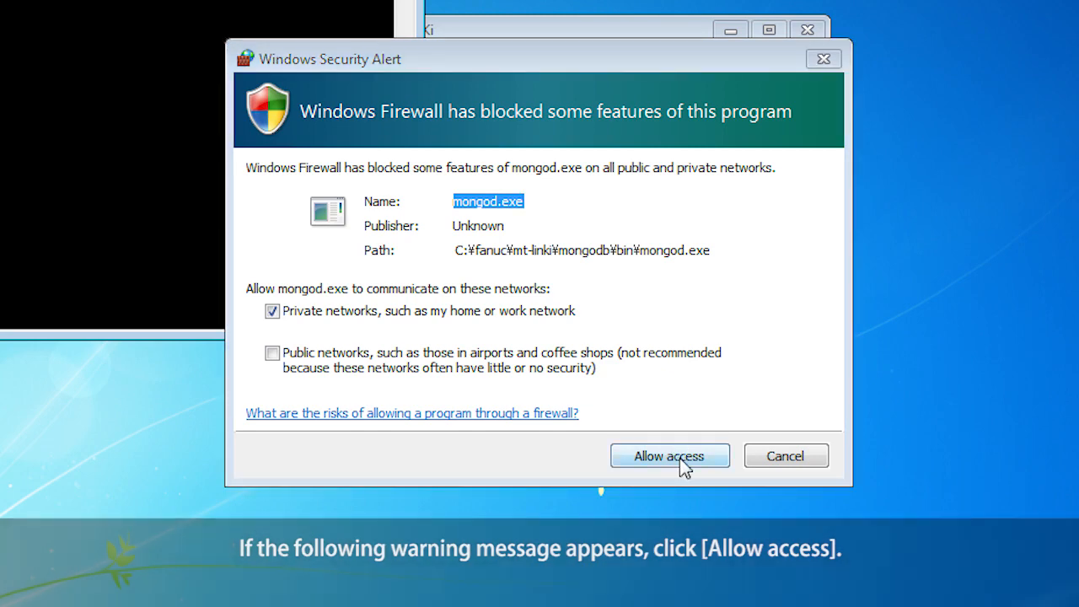
Allow mongod.exe through the firewall and acknowledge the Exporter service message.
{"action": "left_click", "coordinate": [679, 456]}
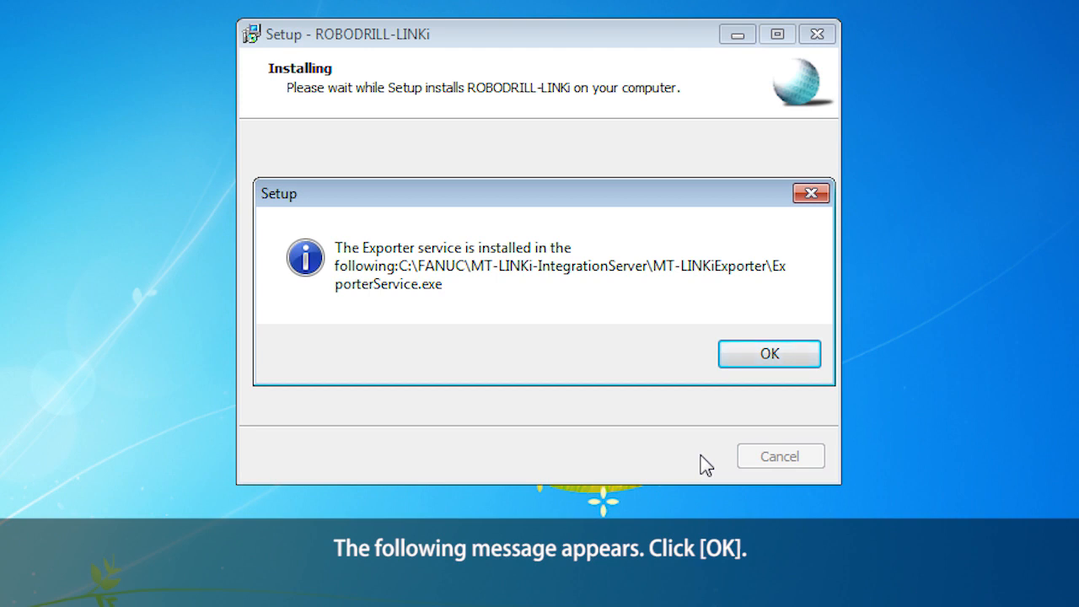
{"action": "left_click", "coordinate": [793, 365]}
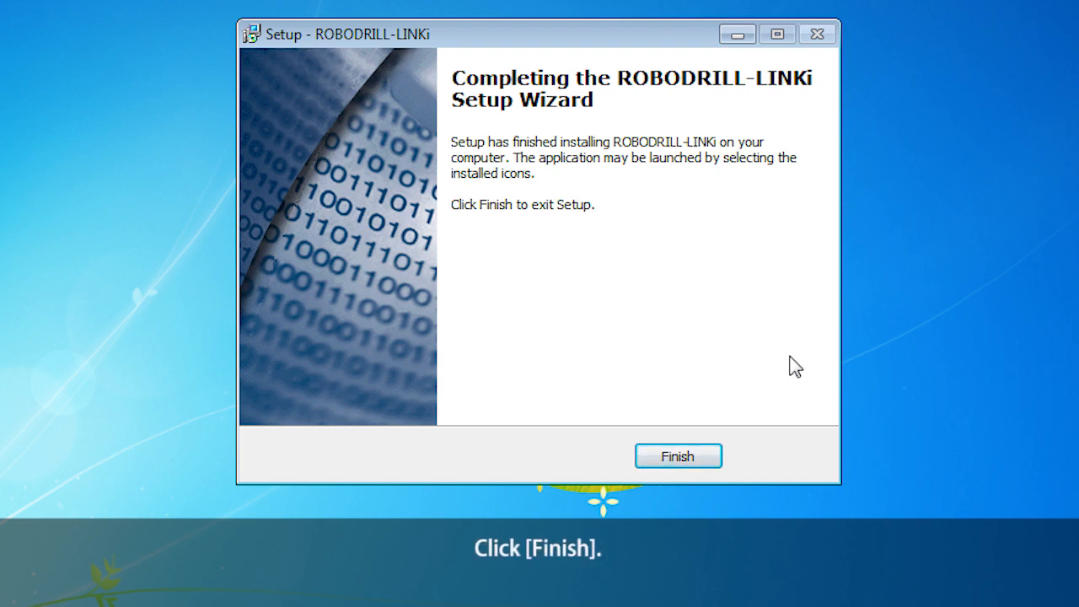
Finish the completed ROBODRILL-LINKi Setup Wizard to return to the Windows desktop.
{"action": "left_click", "coordinate": [678, 457]}
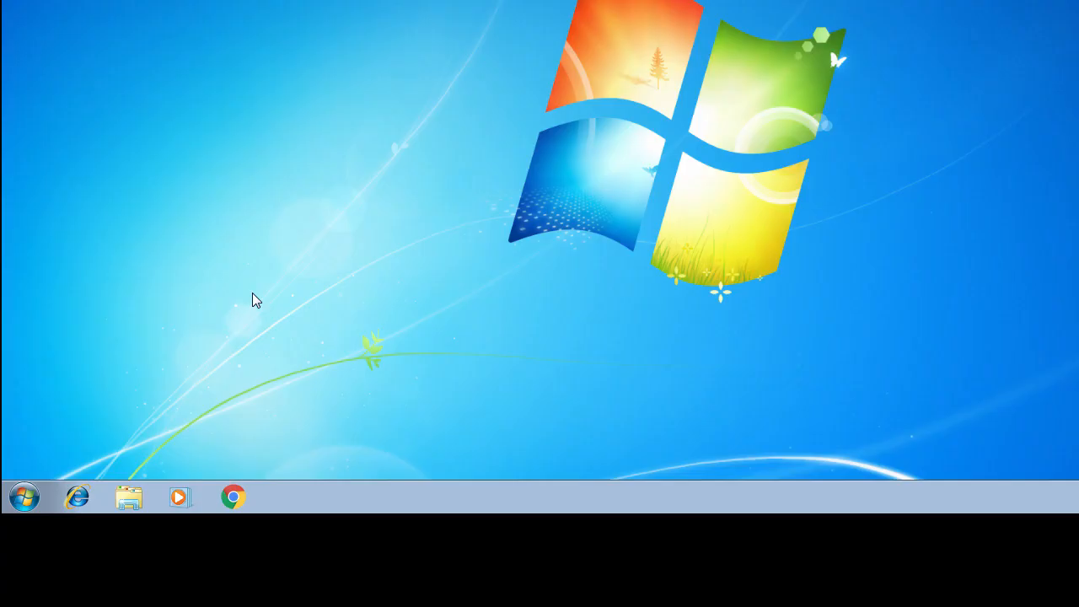
Launch ROBODRILL-LINKiAdminTool from Start > All Programs > FANUC > ROBODRILL-LINKi for the product version.
{"action": "left_click", "coordinate": [25, 497]}
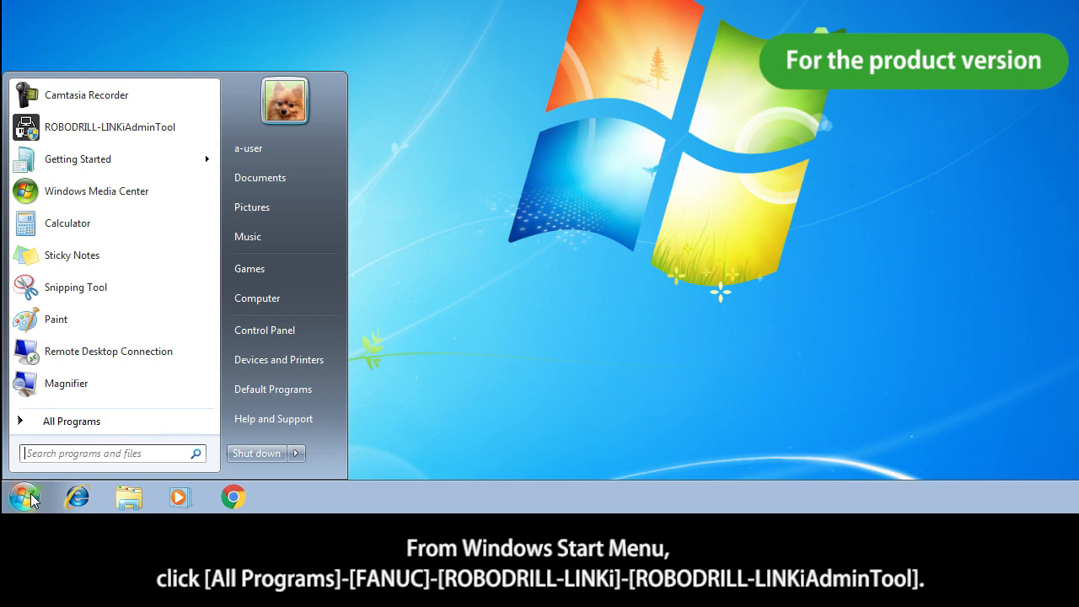
{"action": "left_click", "coordinate": [101, 425]}
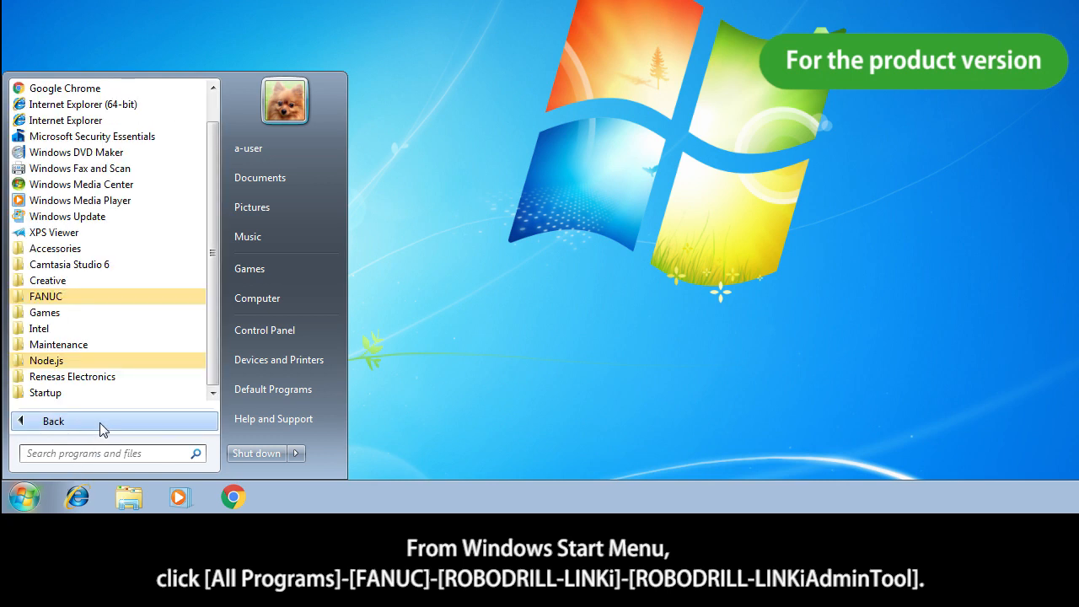
{"action": "left_click", "coordinate": [111, 297]}
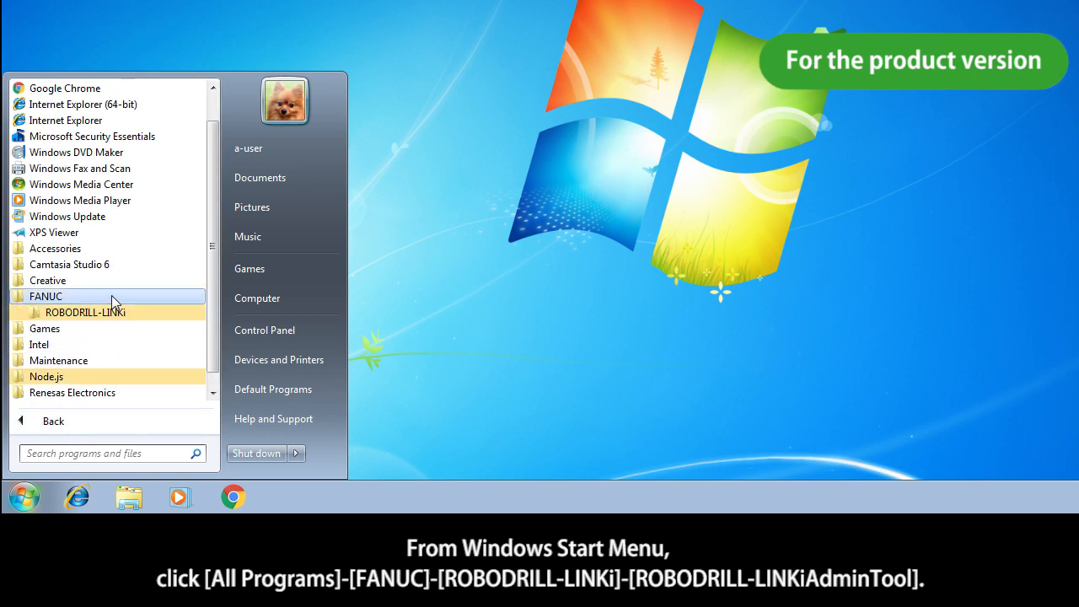
{"action": "left_click", "coordinate": [138, 319]}
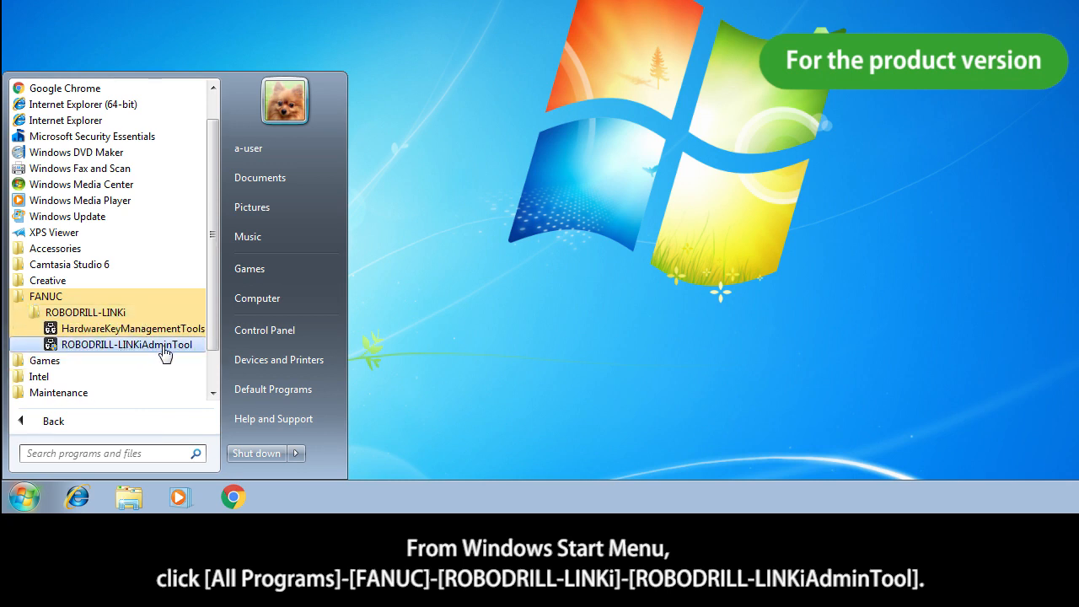
{"action": "left_click", "coordinate": [116, 349]}
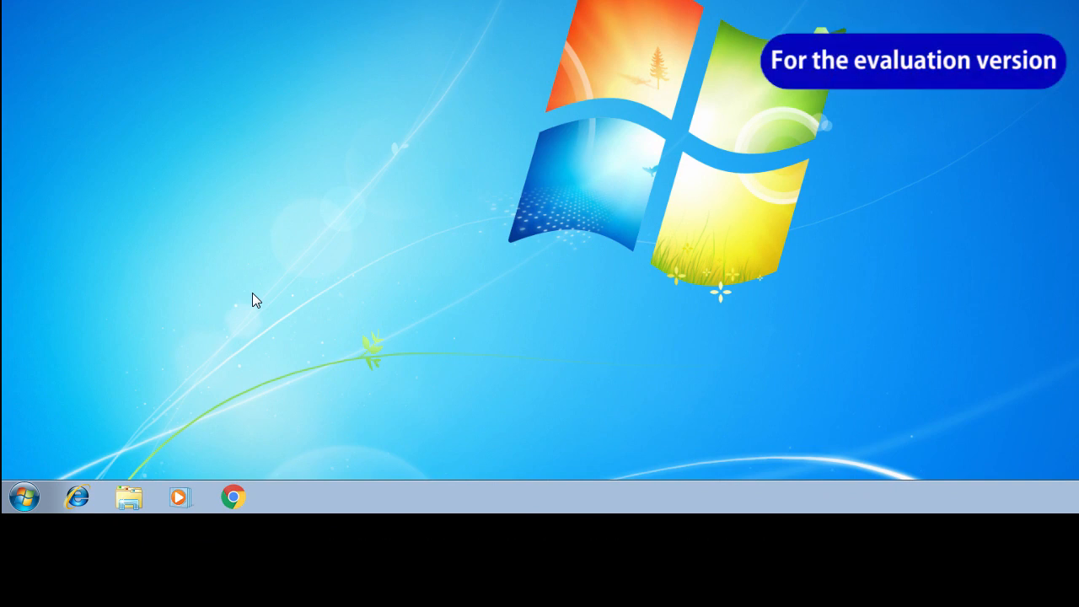
Launch ROBODRILL-LINKiAdminTool for the evaluation version from the FANUC > ROBODRILL-LINKi Start menu folder.
{"action": "left_click", "coordinate": [24, 497]}
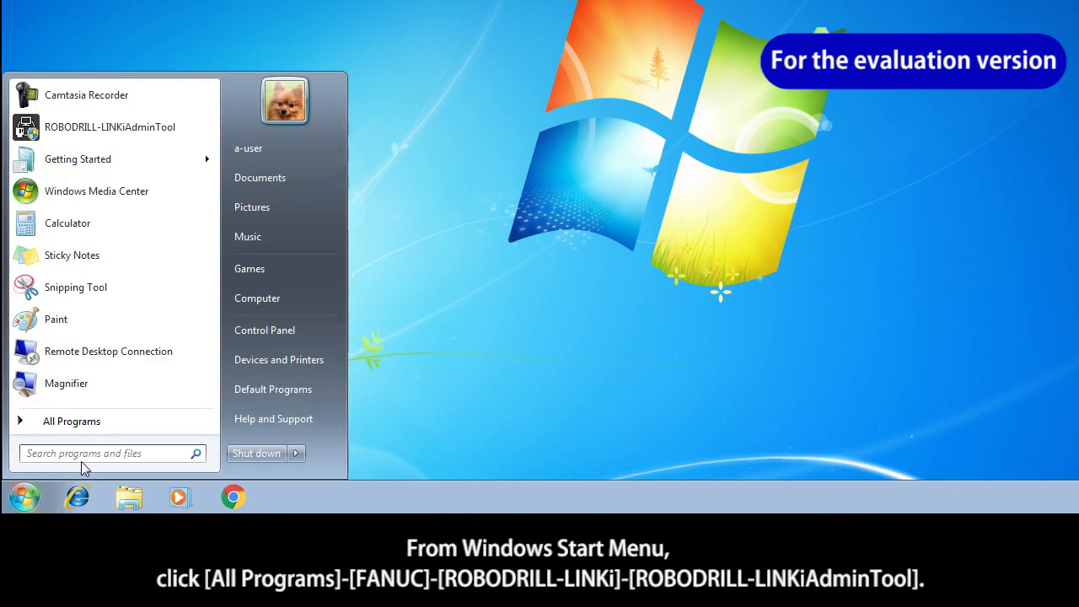
{"action": "left_click", "coordinate": [100, 423]}
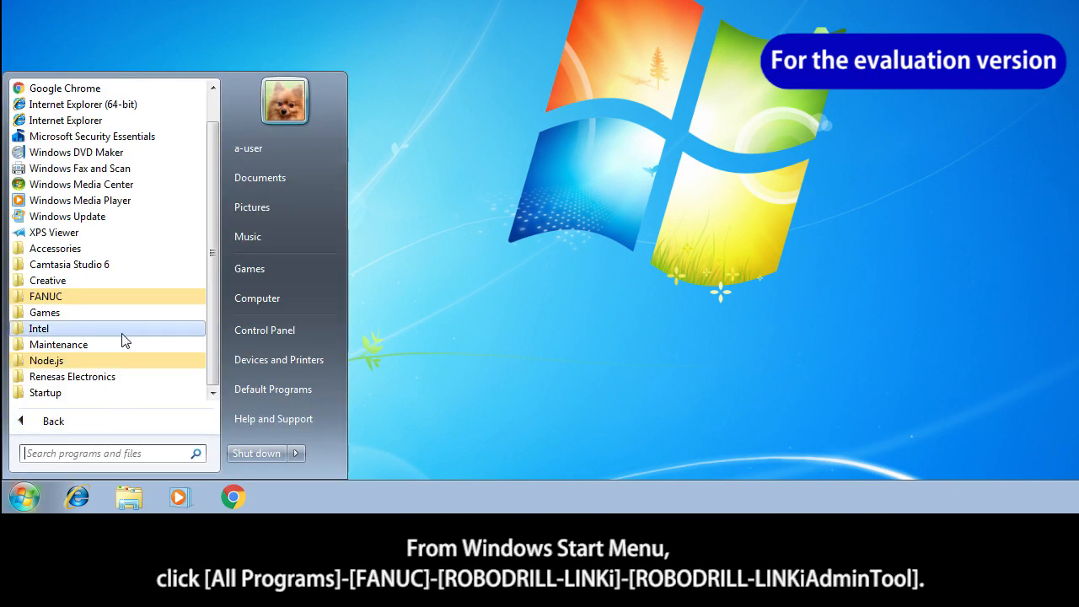
{"action": "left_click", "coordinate": [111, 297]}
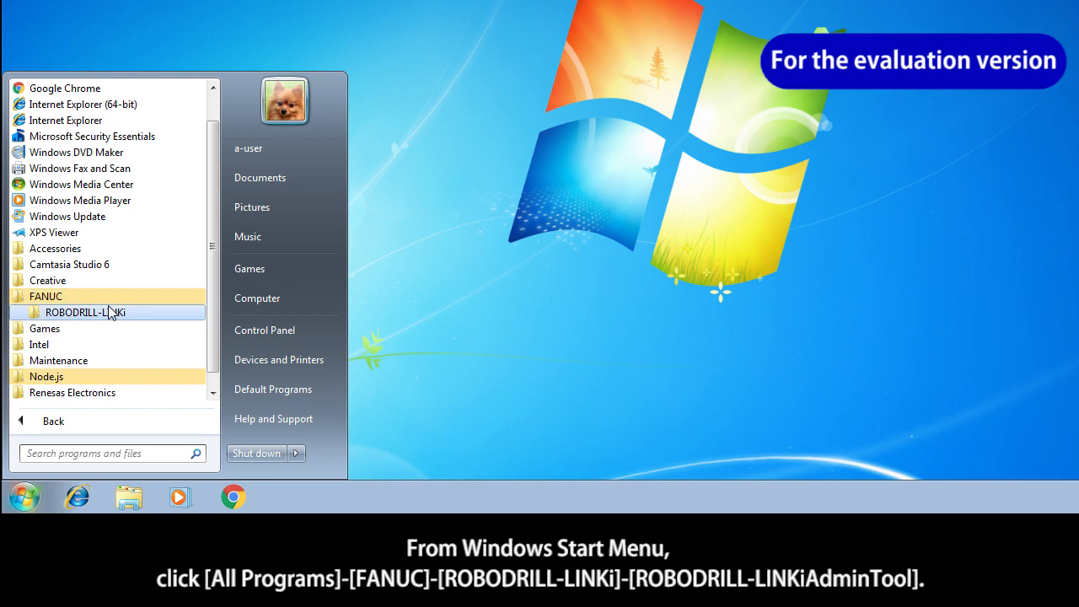
{"action": "left_click", "coordinate": [102, 312]}
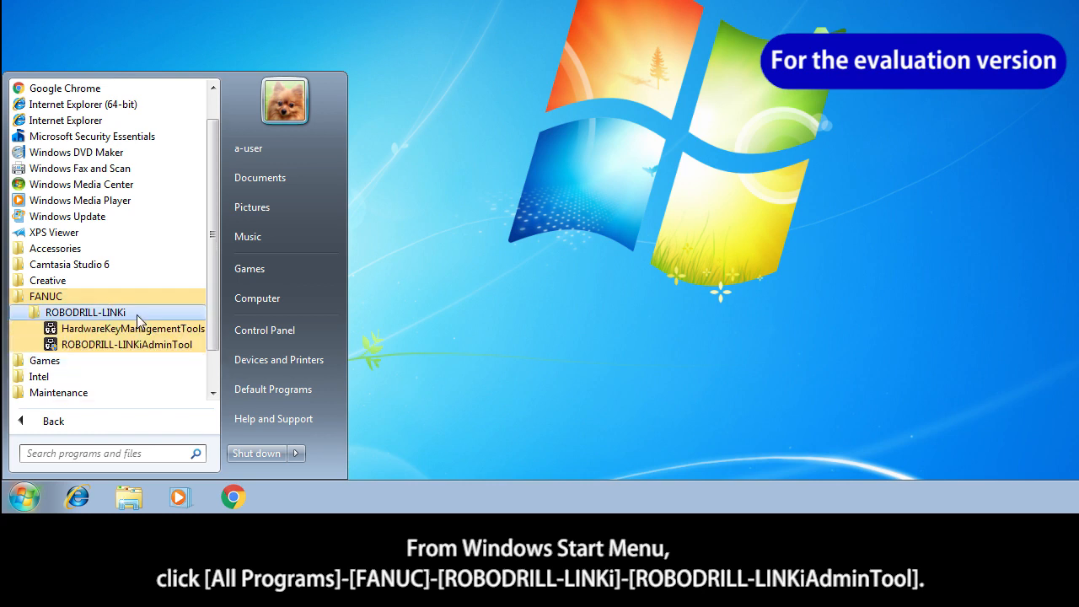
{"action": "left_click", "coordinate": [116, 354]}
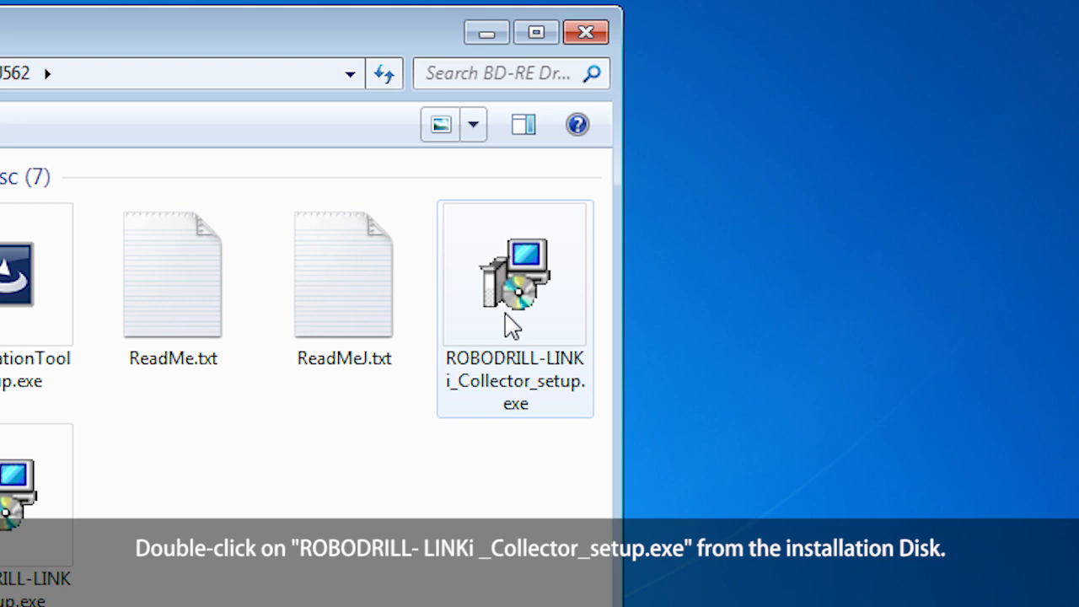
Run ROBODRILL-LINKi_Collector_setup.exe, approve its changes, and choose English as the setup language.
{"action": "double_click", "coordinate": [506, 314]}
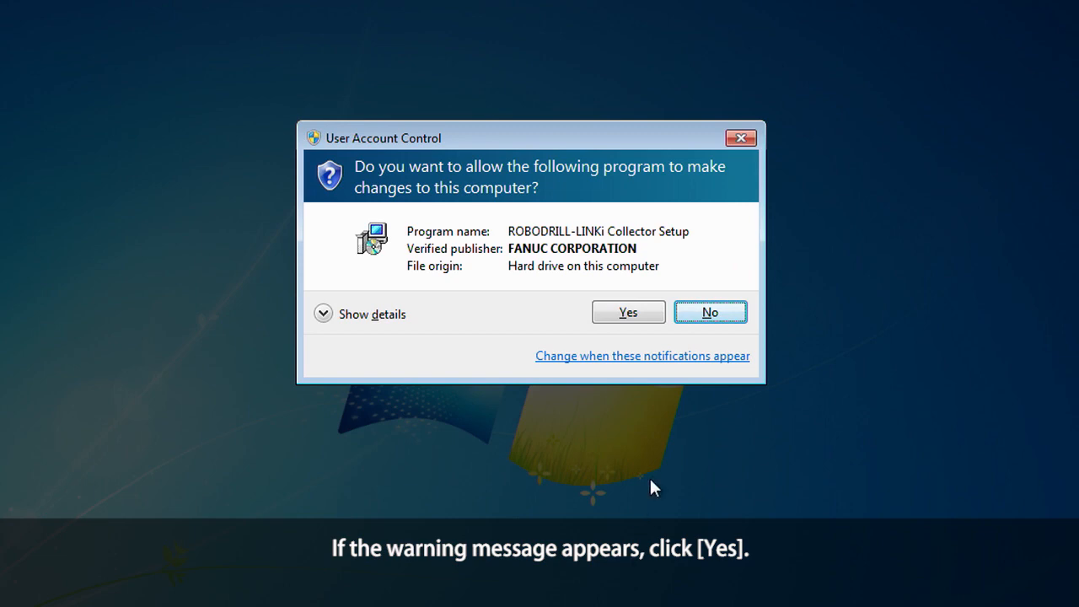
{"action": "left_click", "coordinate": [644, 319]}
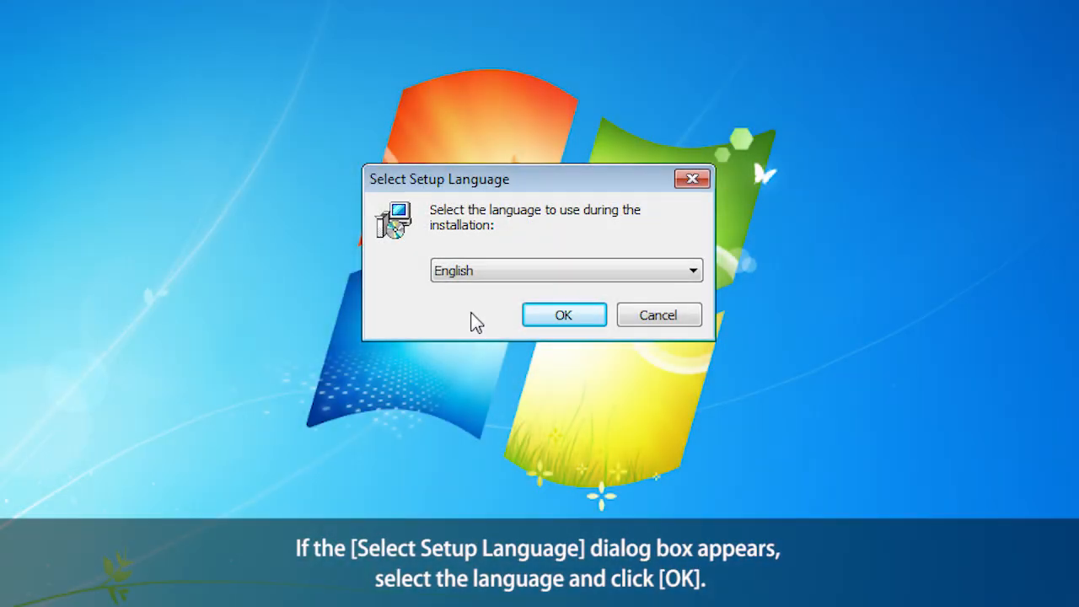
{"action": "left_click", "coordinate": [565, 275]}
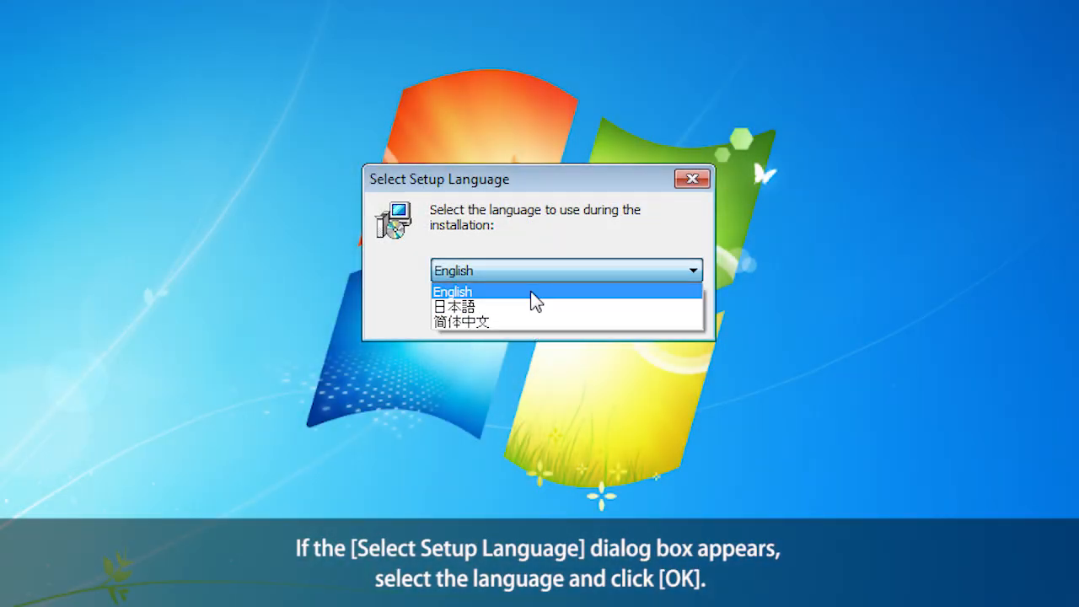
{"action": "left_click", "coordinate": [535, 295]}
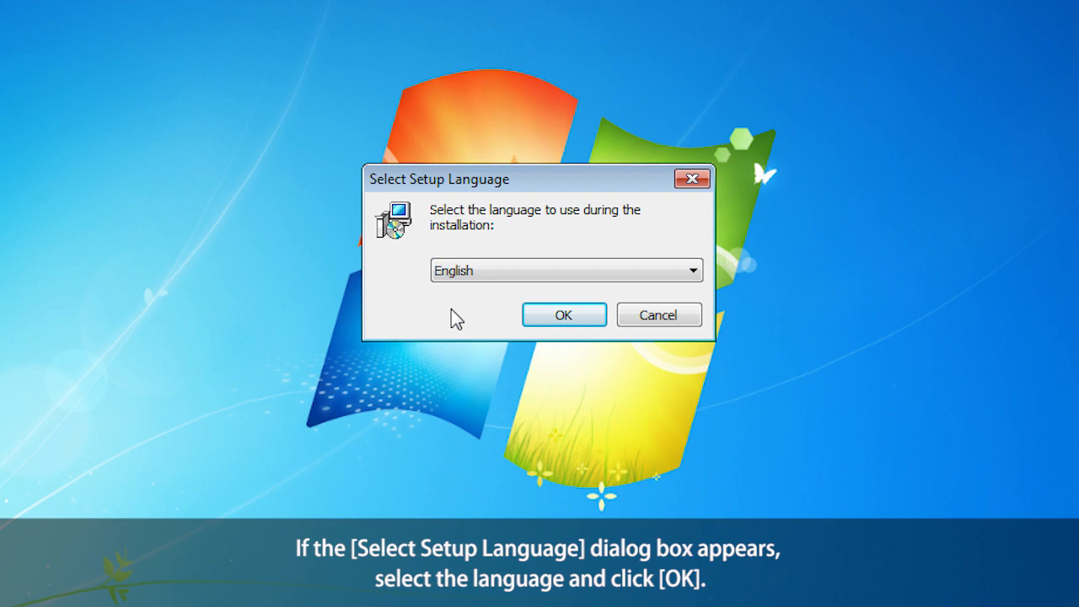
{"action": "left_click", "coordinate": [564, 316]}
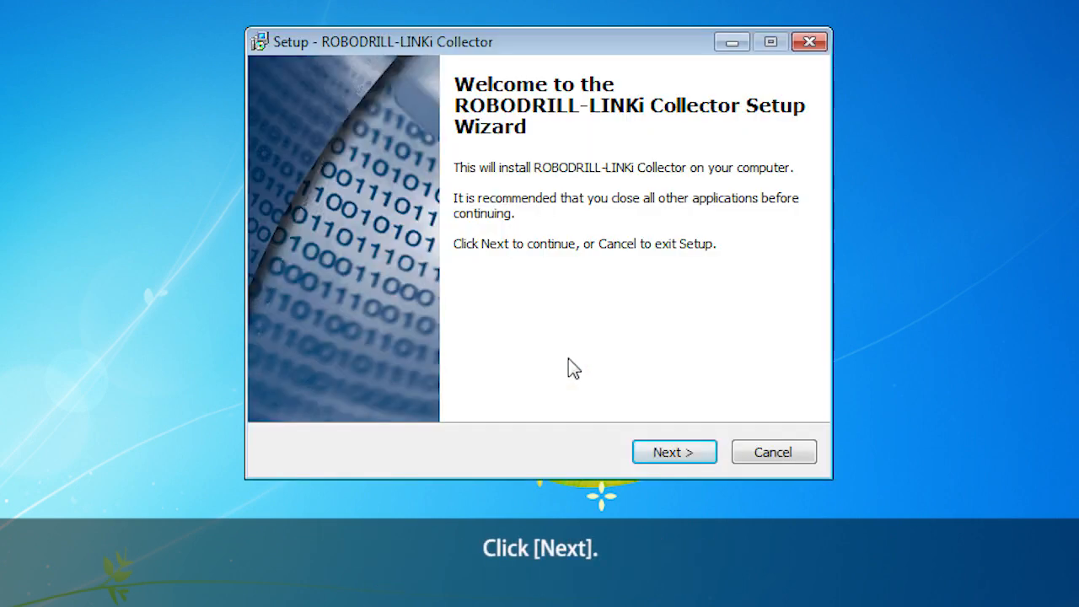
Install the Collector to the default C:¥FANUC¥MT-LINKi¥MT-LINKiCollector folder.
{"action": "left_click", "coordinate": [690, 453]}
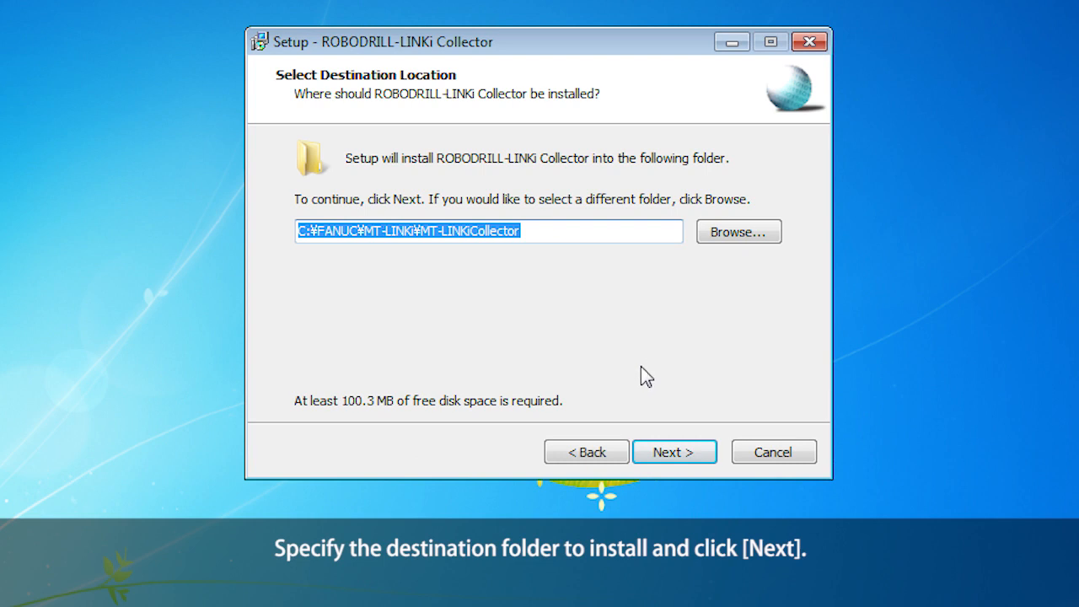
{"action": "left_click", "coordinate": [691, 451]}
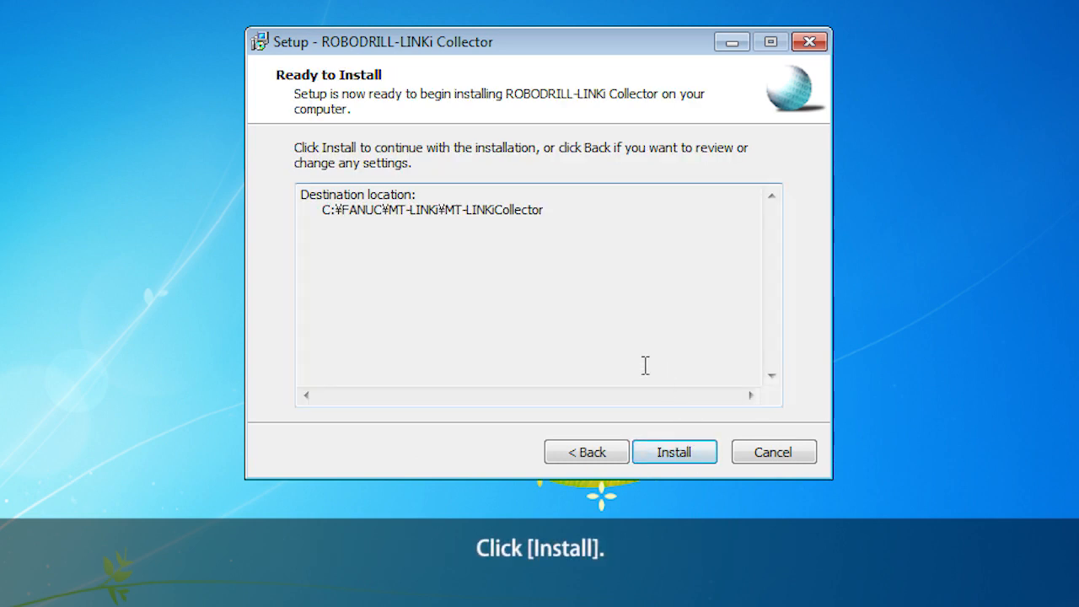
{"action": "left_click", "coordinate": [682, 455]}
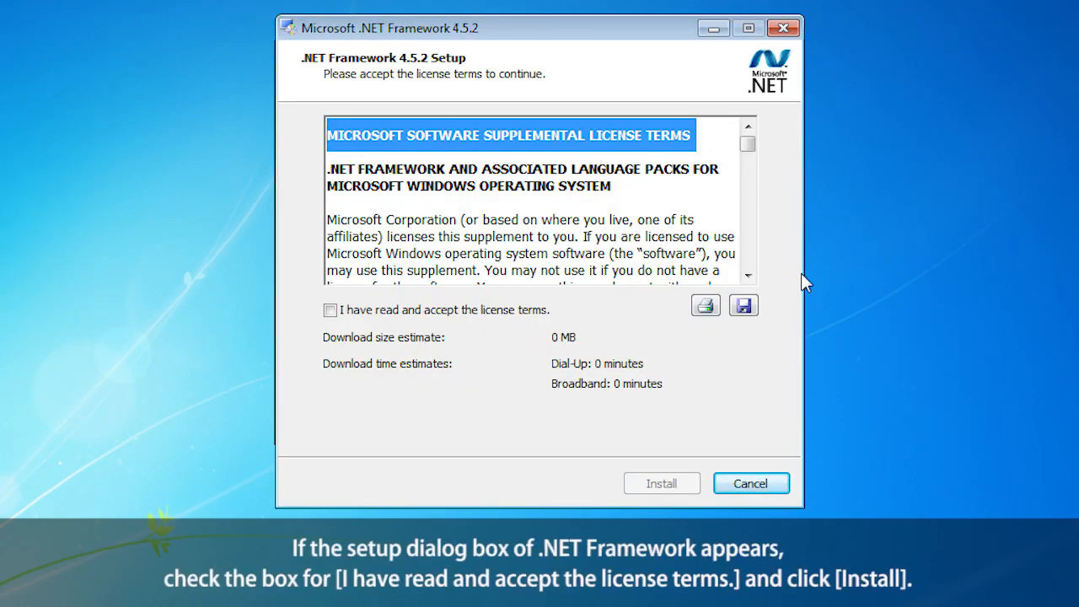
Accept the .NET Framework 4.5.2 license terms, install it, and close the finished installer.
{"action": "left_click_drag", "start_coordinate": [753, 152], "coordinate": [750, 266]}
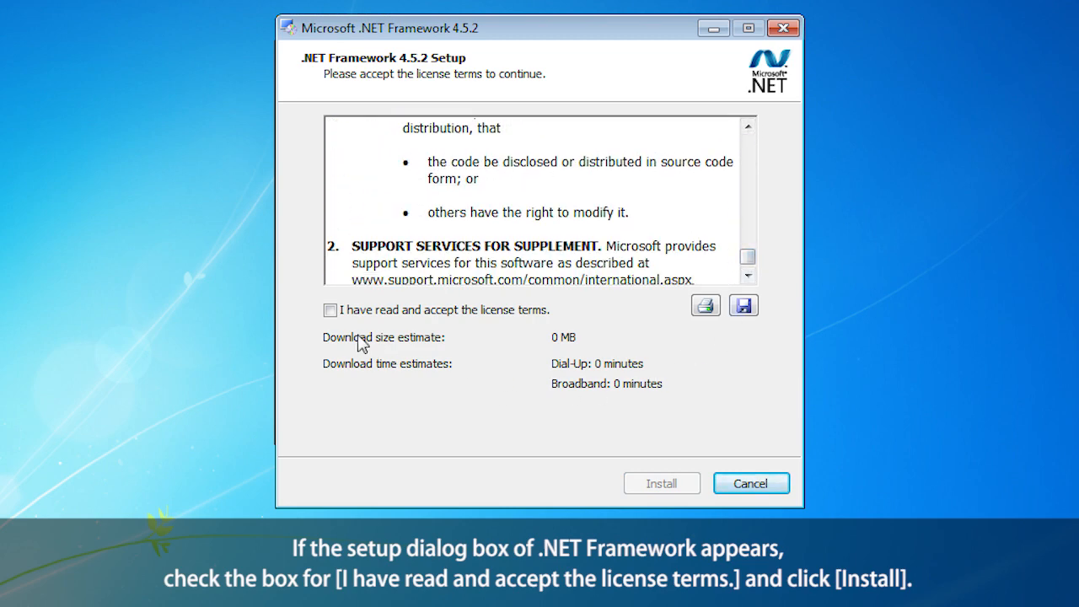
{"action": "left_click", "coordinate": [329, 311]}
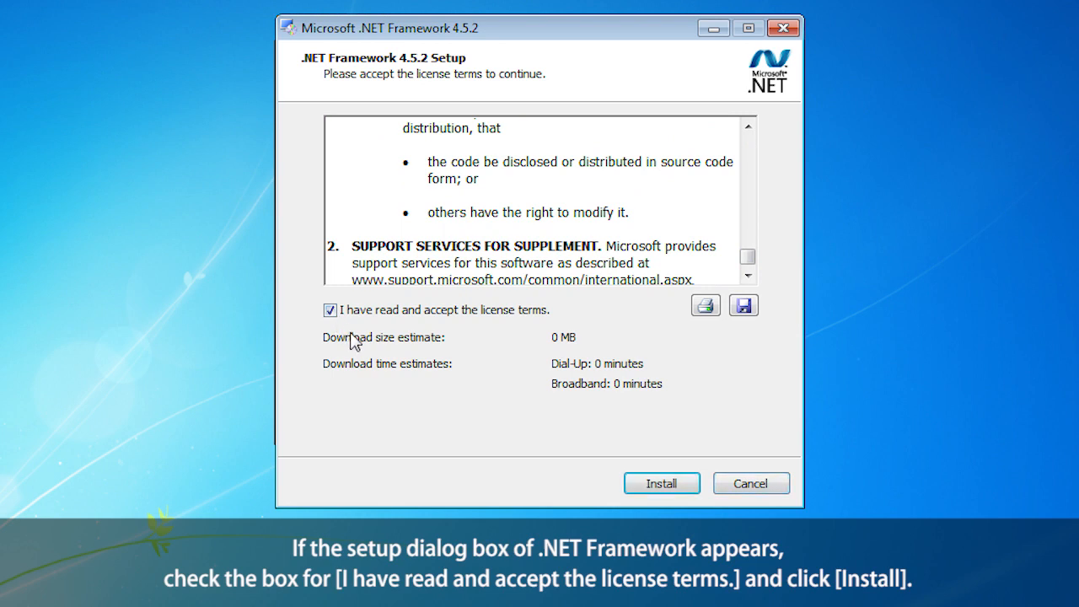
{"action": "left_click", "coordinate": [679, 485]}
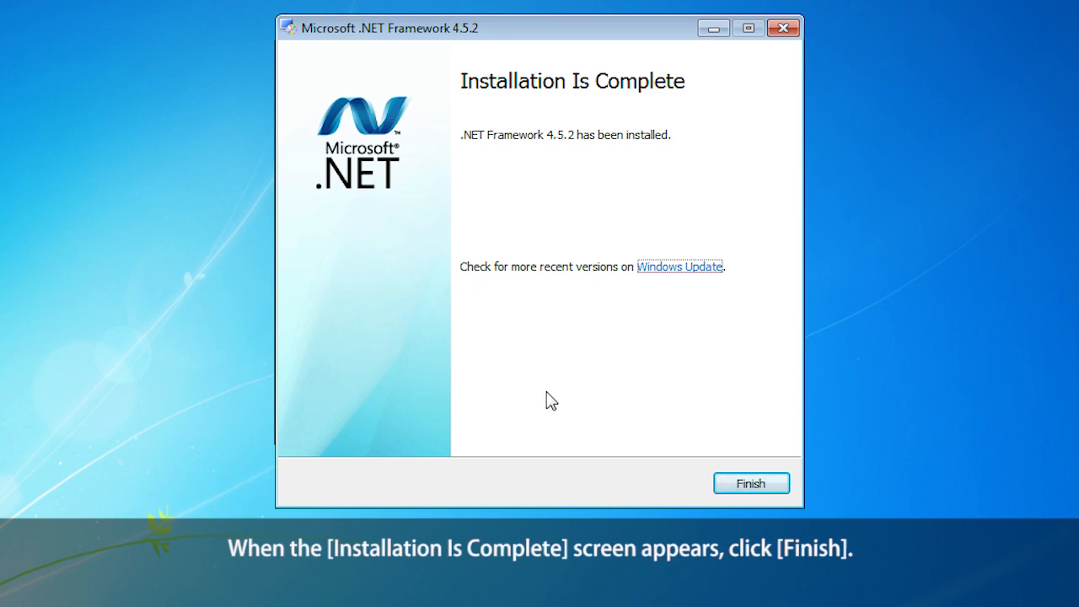
{"action": "left_click", "coordinate": [767, 480]}
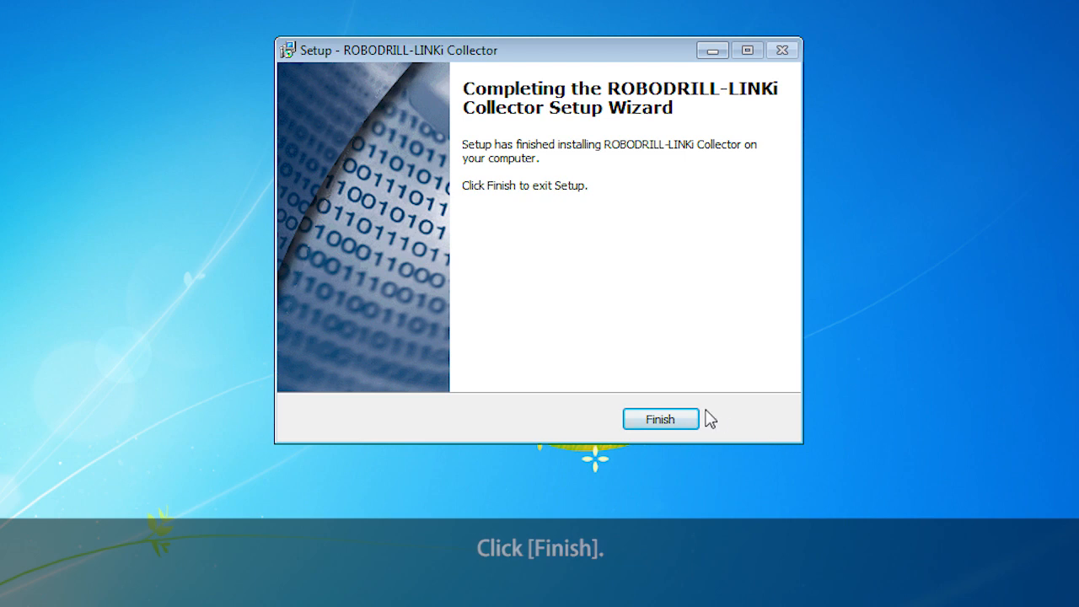
Click Finish on the completed ROBODRILL-LINKi Collector Setup Wizard.
{"action": "left_click", "coordinate": [680, 421]}
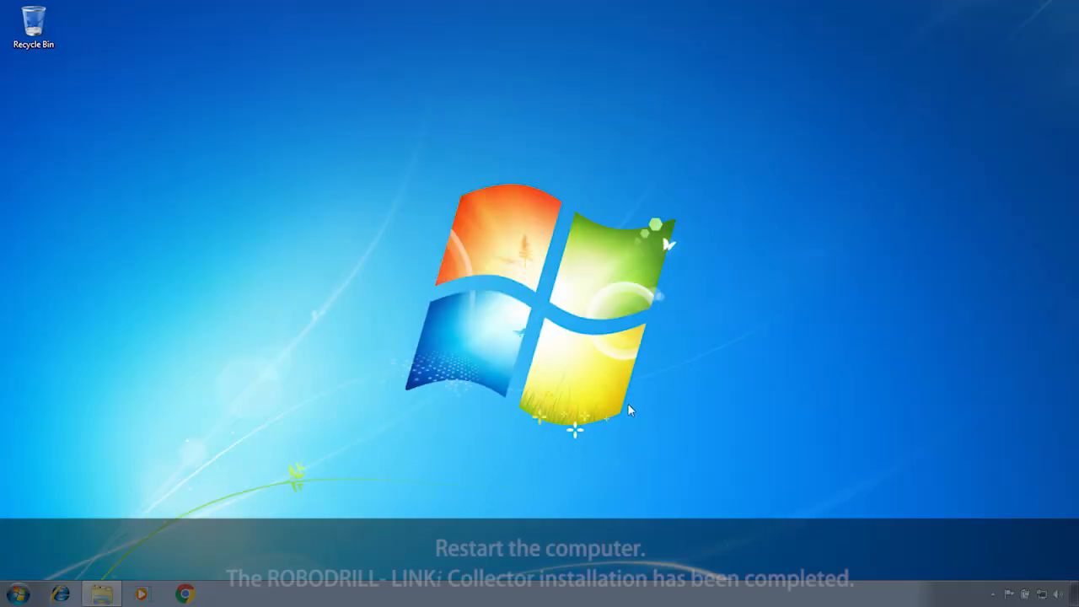
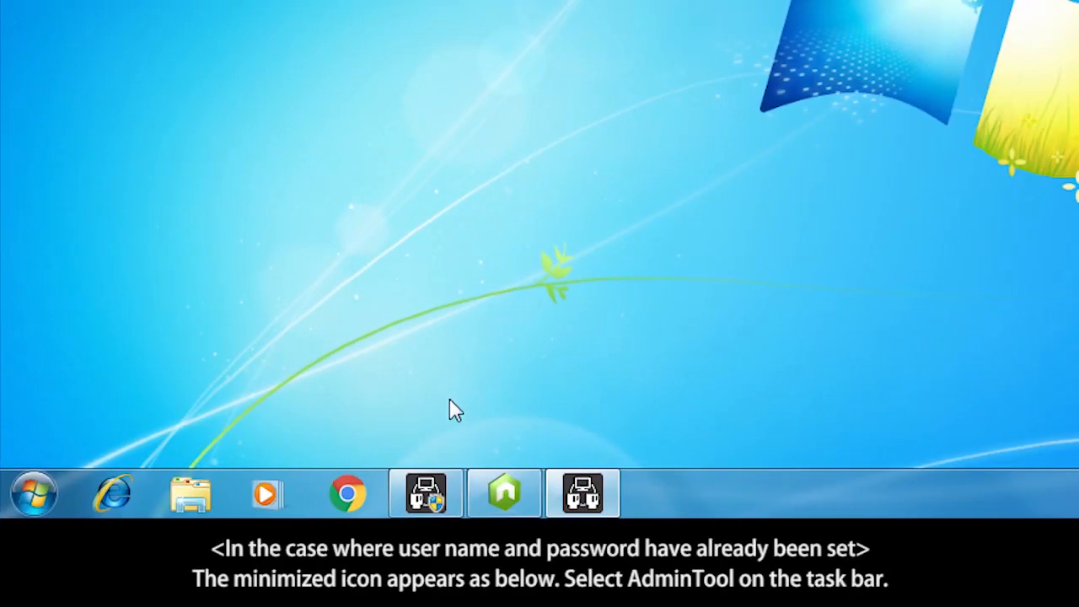
Dismiss the 'DB initialize unset.' warning so the AdminTool main menu appears.
{"action": "mouse_move", "coordinate": [449, 495]}
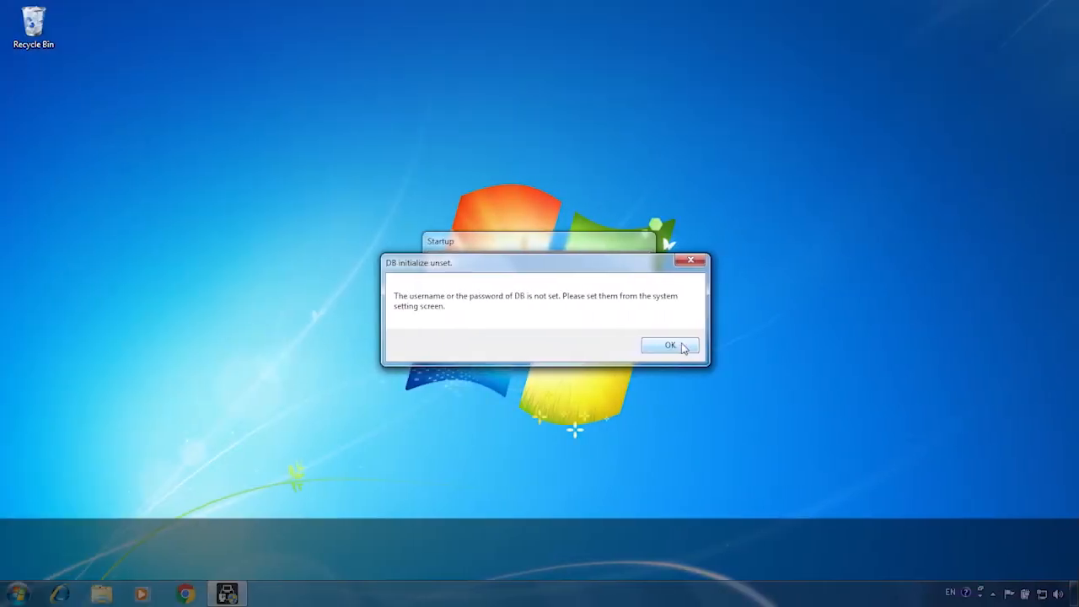
{"action": "left_click", "coordinate": [683, 348]}
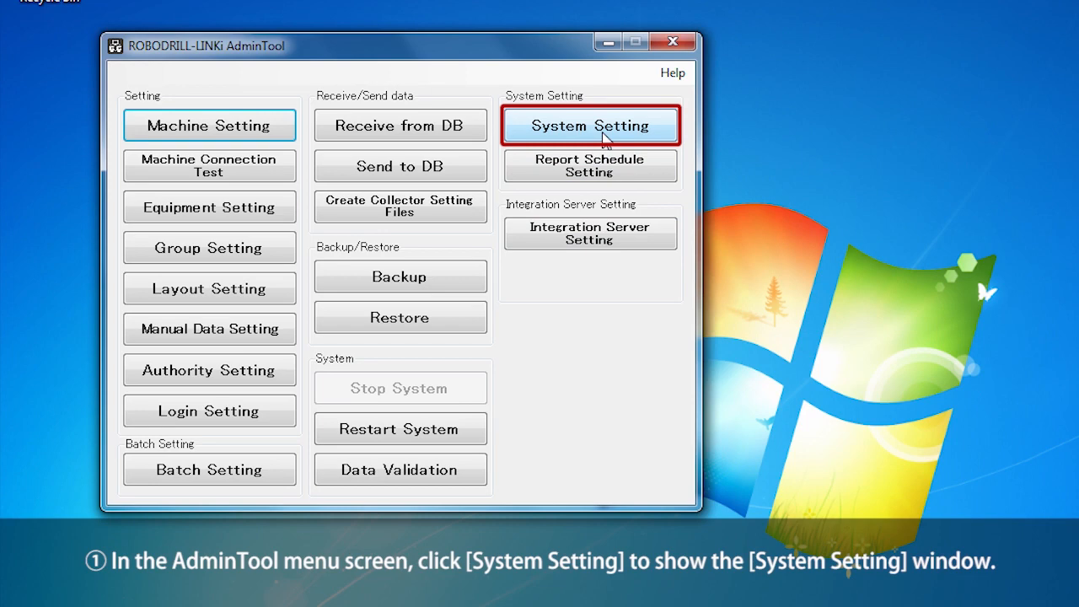
In System Setting, replace the database user name with user001 and enter the new password.
{"action": "left_click", "coordinate": [603, 135]}
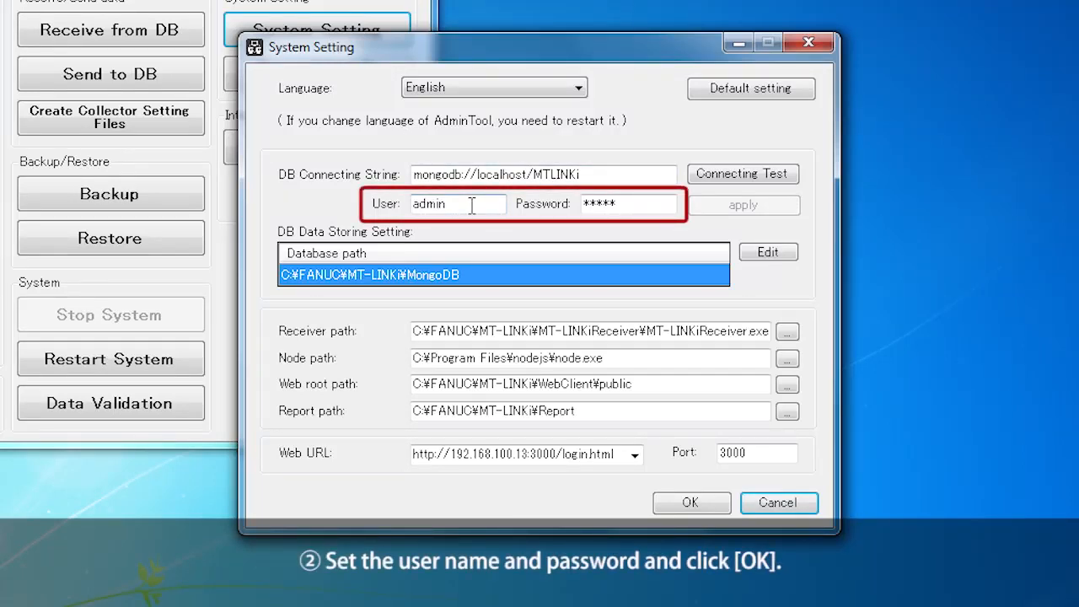
{"action": "double_click", "coordinate": [437, 205]}
{"action": "type", "text": "user"}
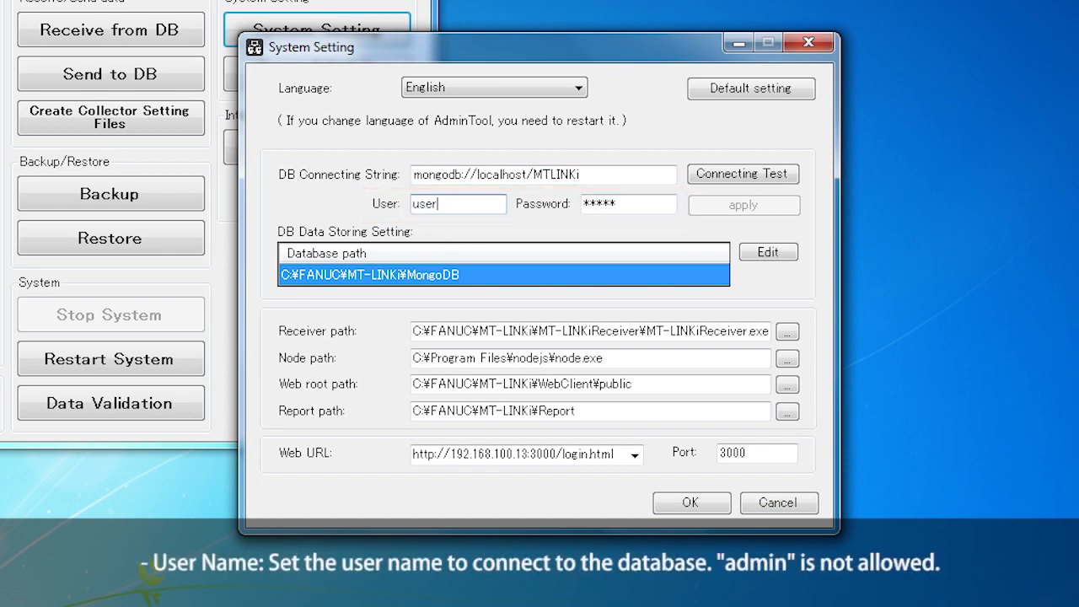
{"action": "type", "text": "001"}
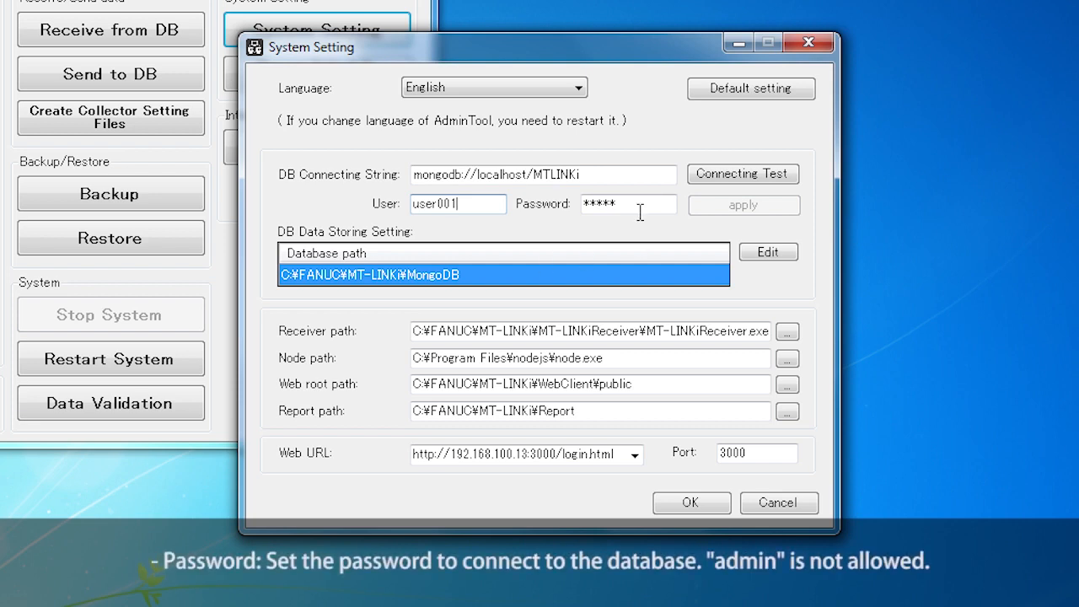
{"action": "left_click_drag", "start_coordinate": [640, 206], "coordinate": [592, 216]}
{"action": "type", "text": "****"}
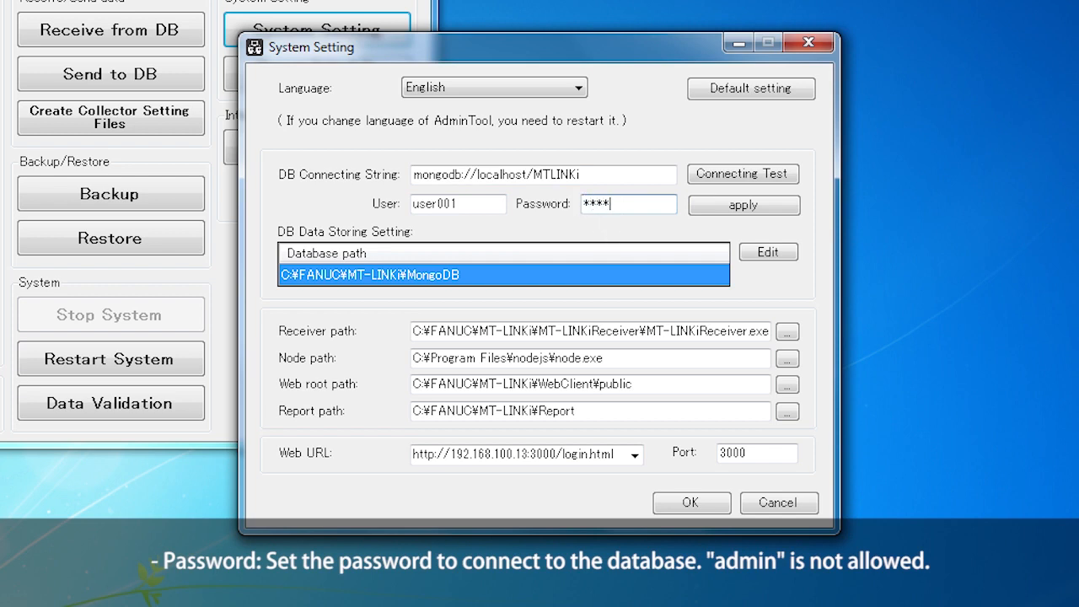
{"action": "type", "text": "***"}
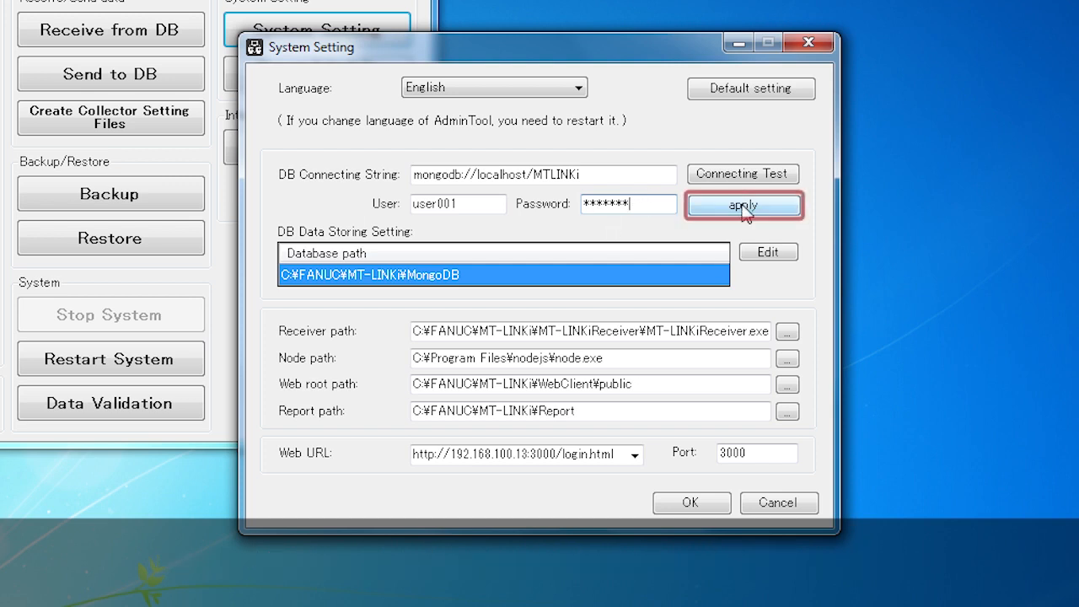
Apply the credentials, confirm the MongoDB connection succeeds, save System Setting, and open Machine Setting.
{"action": "left_click", "coordinate": [762, 210]}
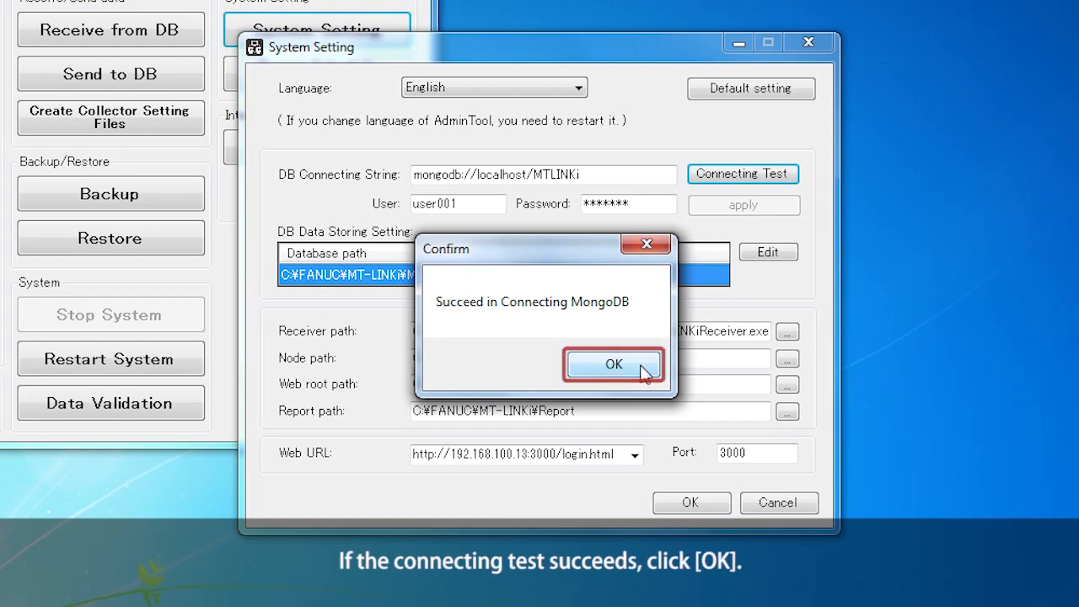
{"action": "left_click", "coordinate": [613, 364]}
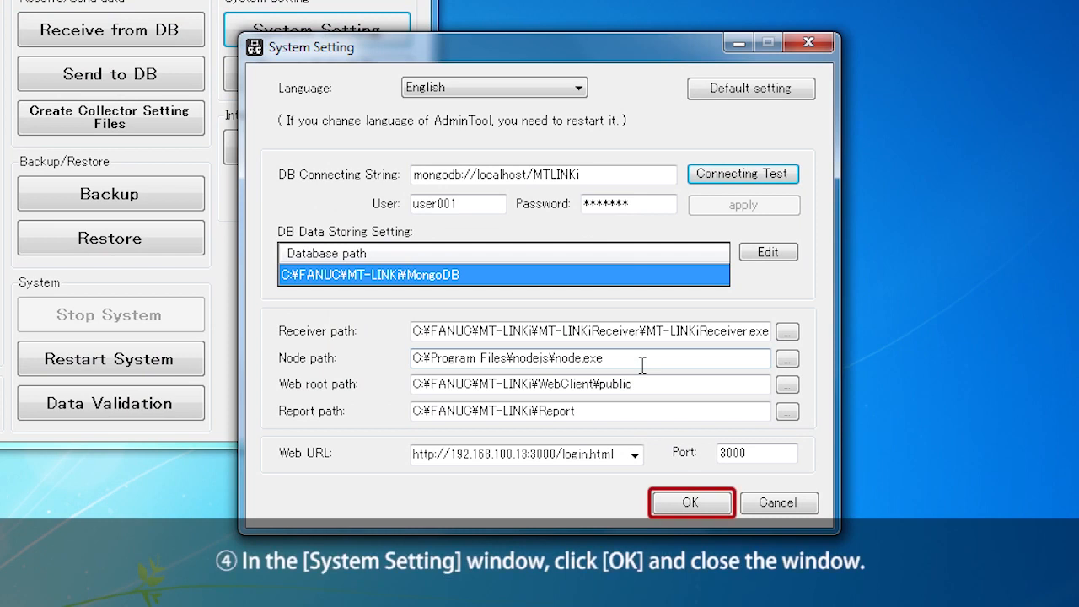
{"action": "left_click", "coordinate": [711, 506]}
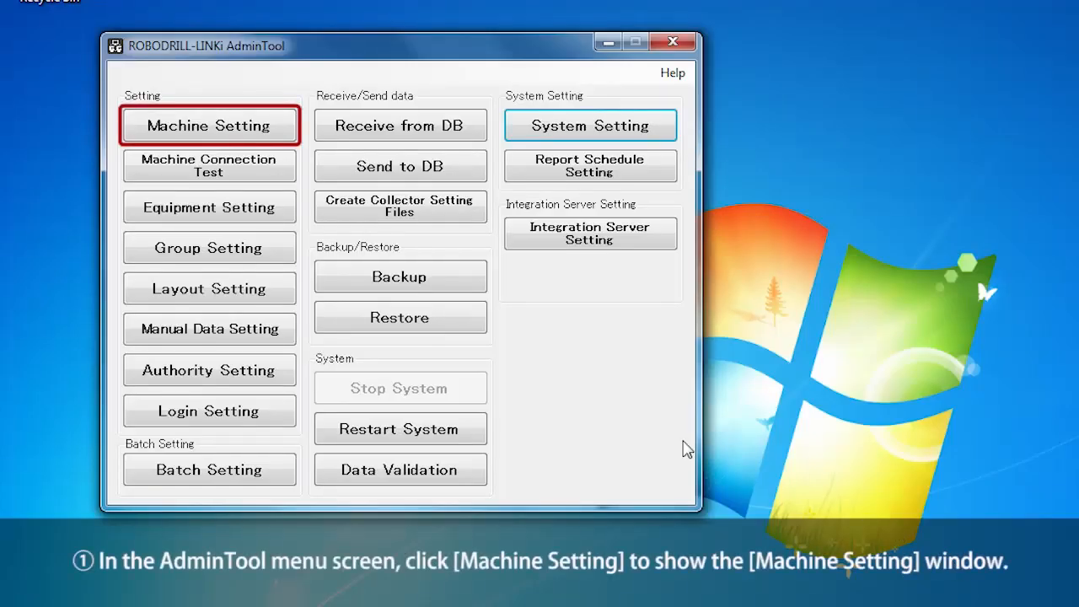
{"action": "left_click", "coordinate": [267, 133]}
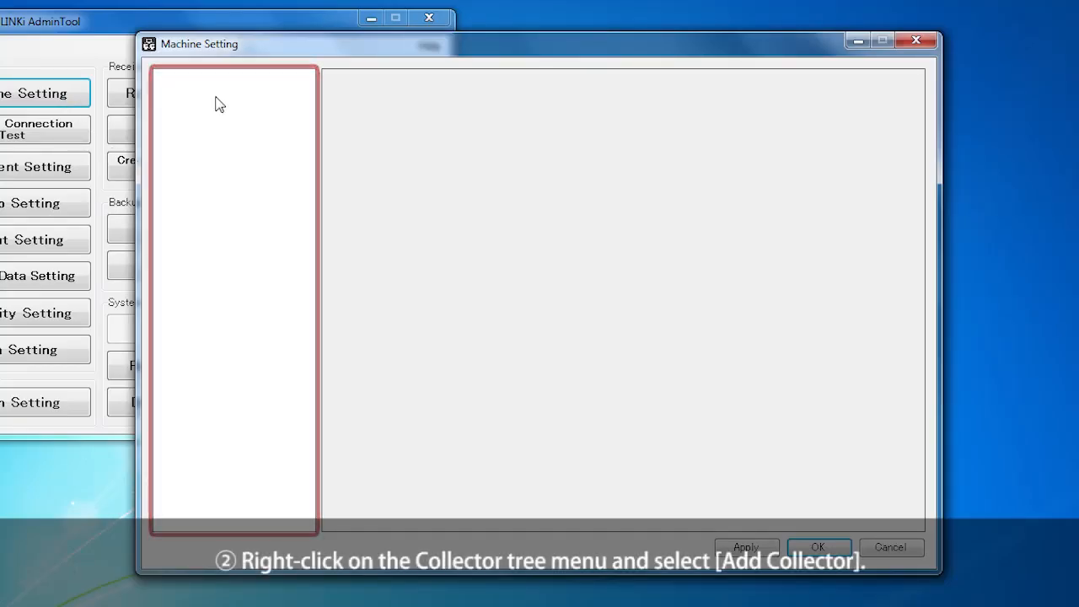
Add a collector from the tree's context menu and trim 'New' so its name becomes Collector01.
{"action": "right_click", "coordinate": [438, 139]}
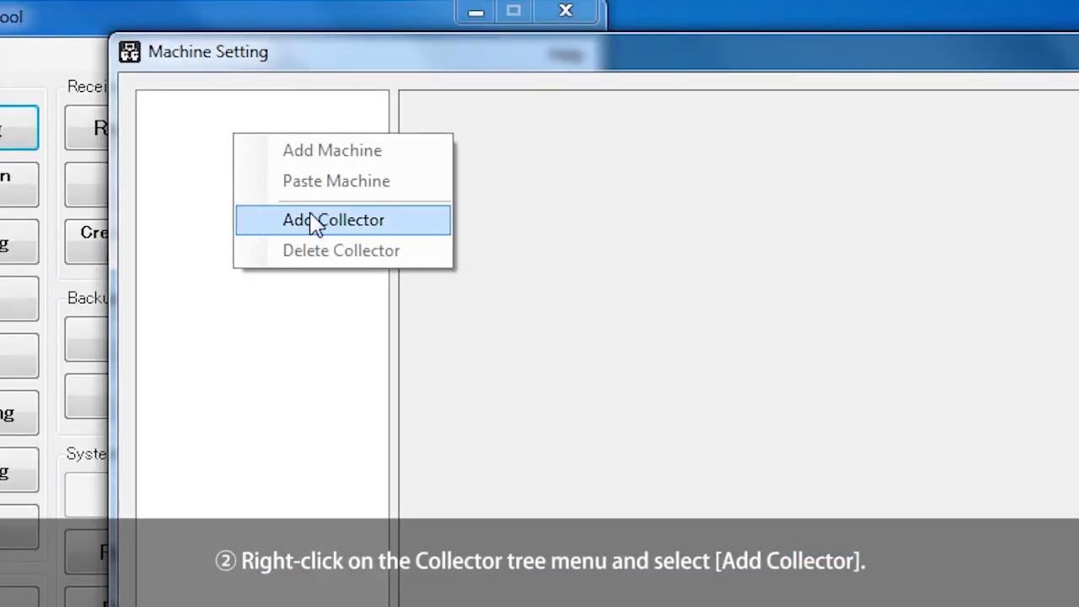
{"action": "left_click", "coordinate": [396, 223]}
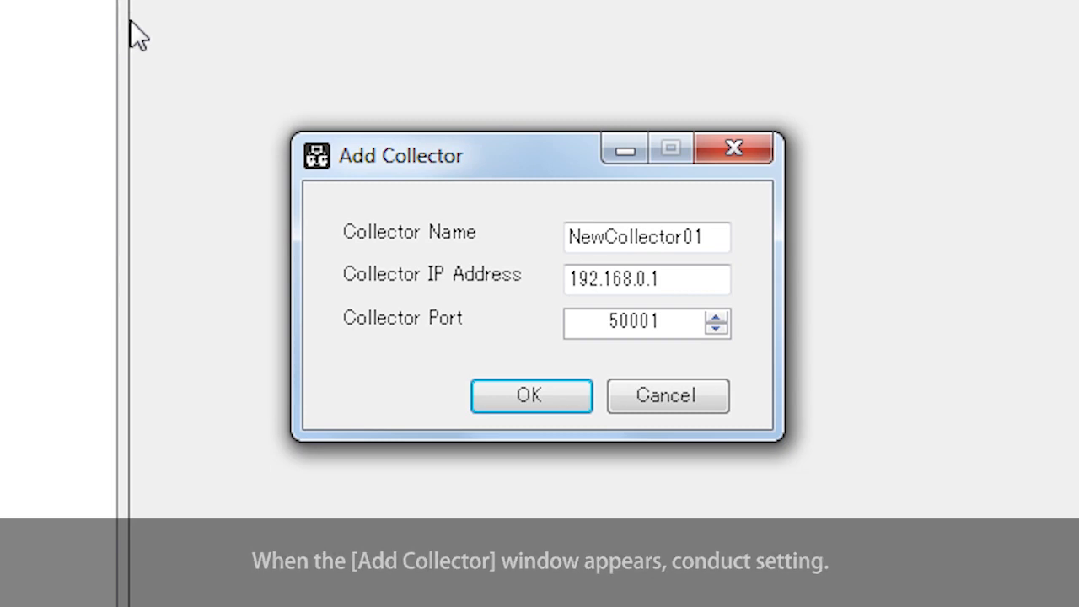
{"action": "left_click_drag", "start_coordinate": [605, 238], "coordinate": [549, 235]}
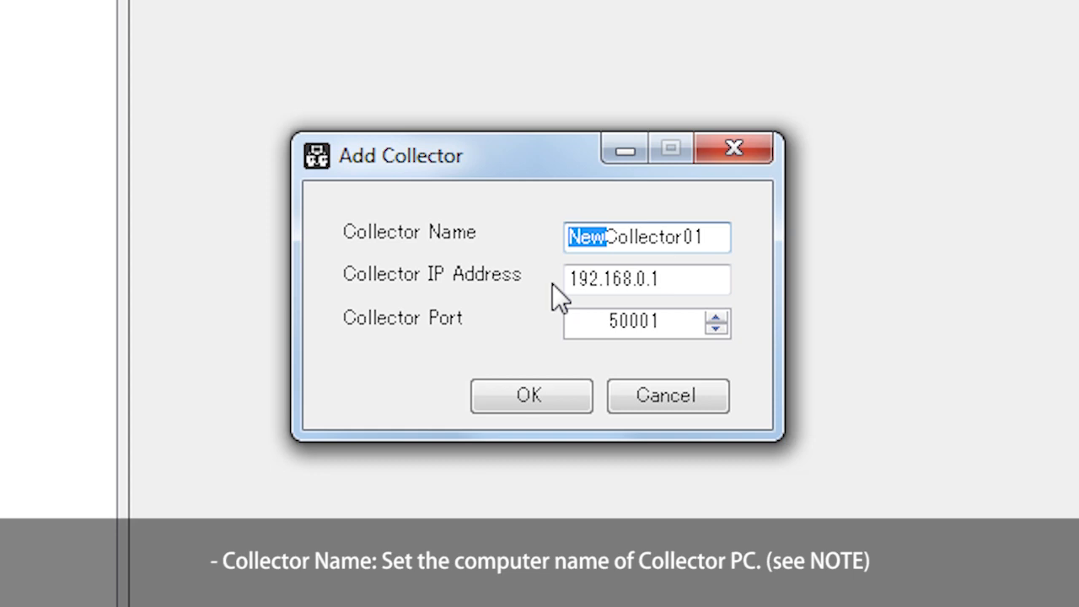
{"action": "key", "text": "BackSpace"}
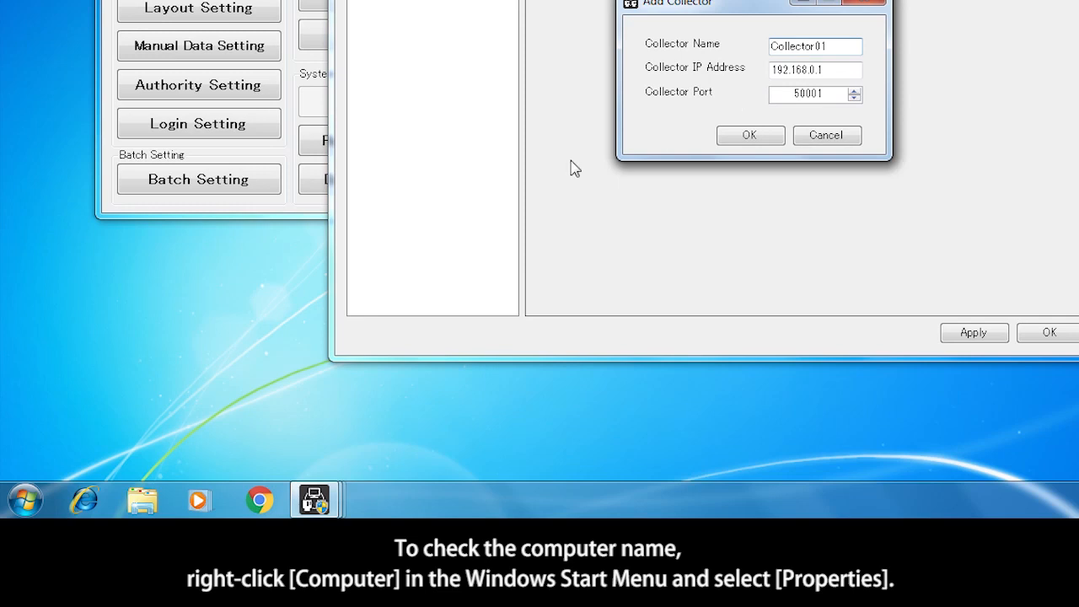
{"action": "left_click", "coordinate": [26, 502]}
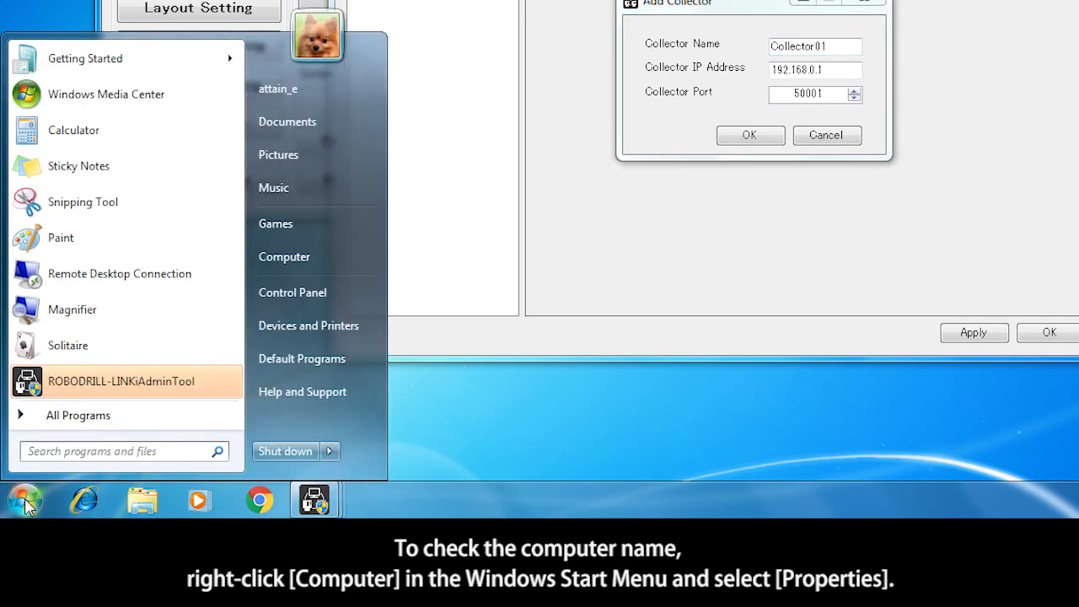
{"action": "right_click", "coordinate": [340, 263]}
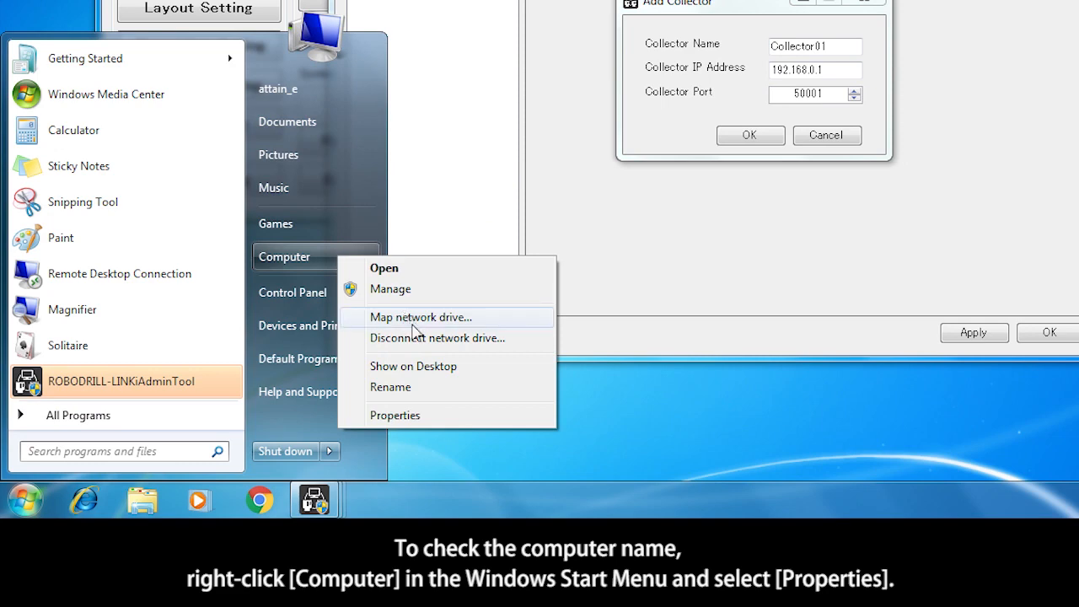
{"action": "left_click", "coordinate": [436, 415]}
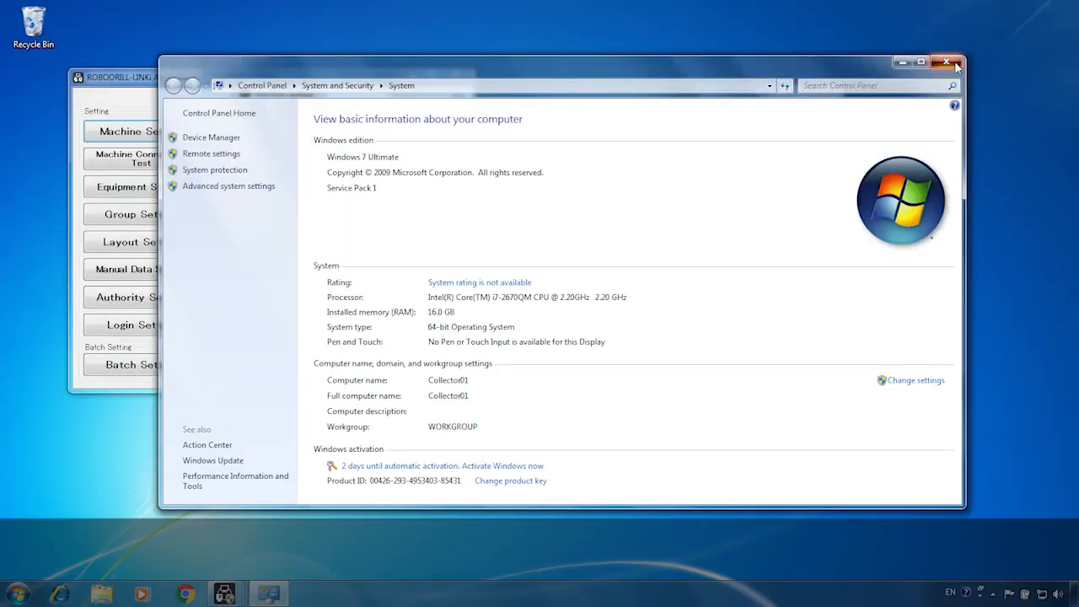
{"action": "left_click", "coordinate": [952, 63]}
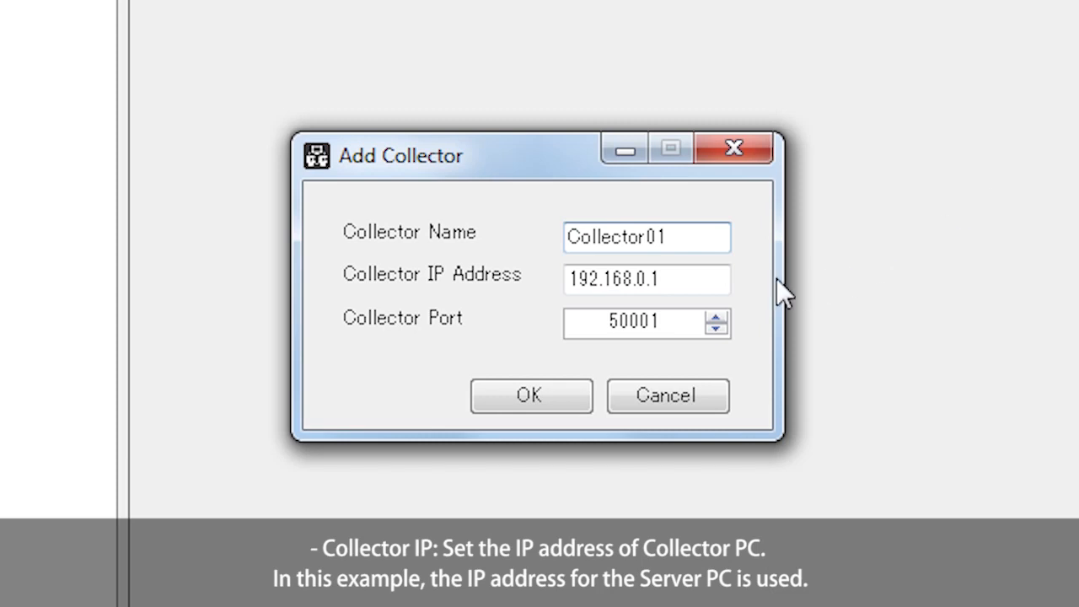
Confirm Collector IP 192.168.0.1 and port 50001, then add Collector01.
{"action": "left_click", "coordinate": [703, 281]}
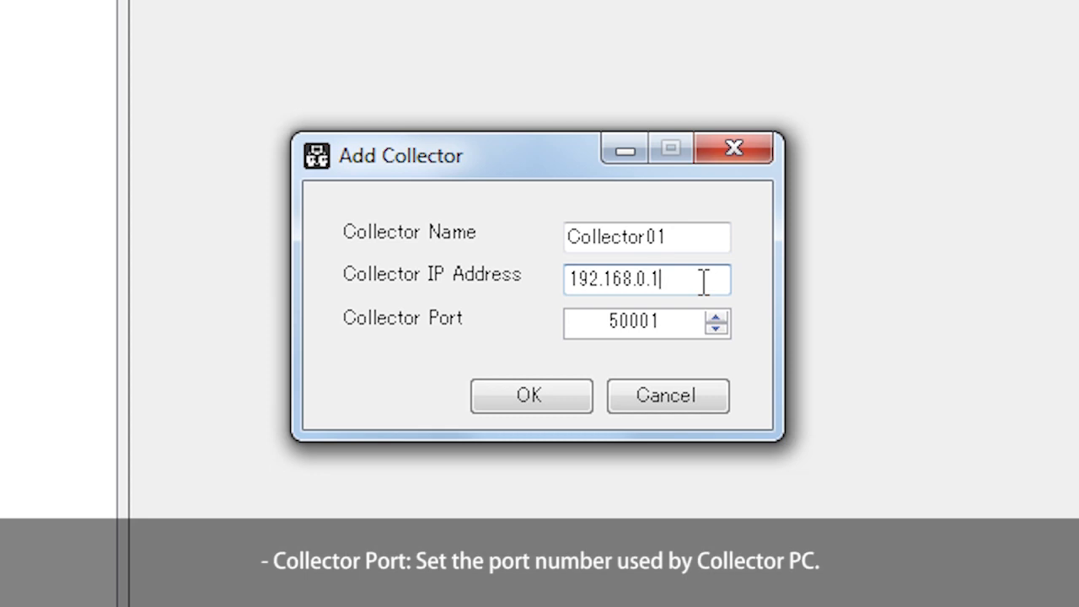
{"action": "left_click", "coordinate": [690, 325]}
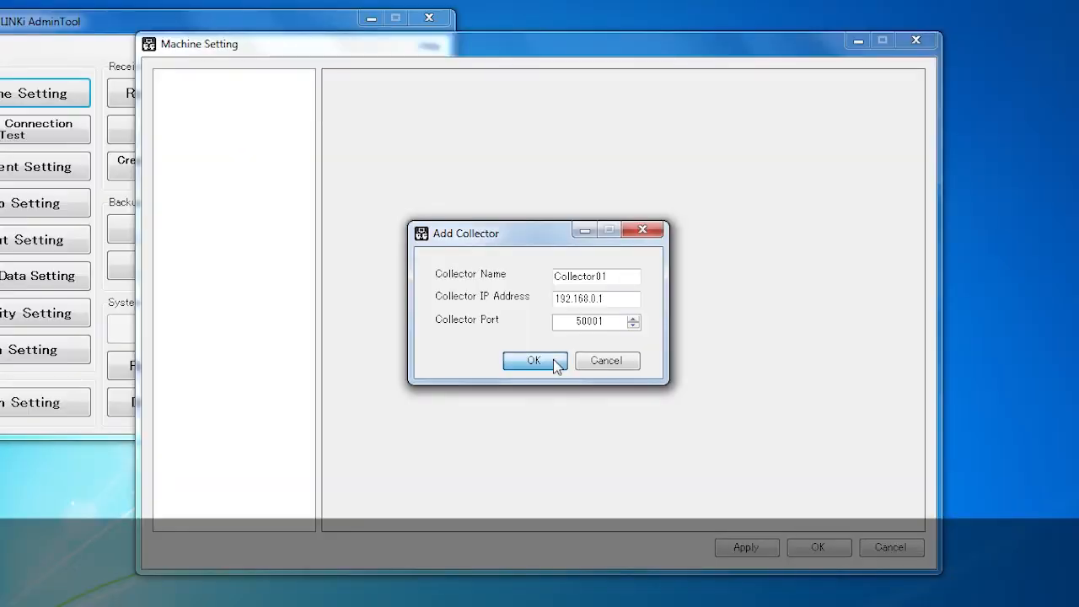
{"action": "left_click", "coordinate": [567, 395]}
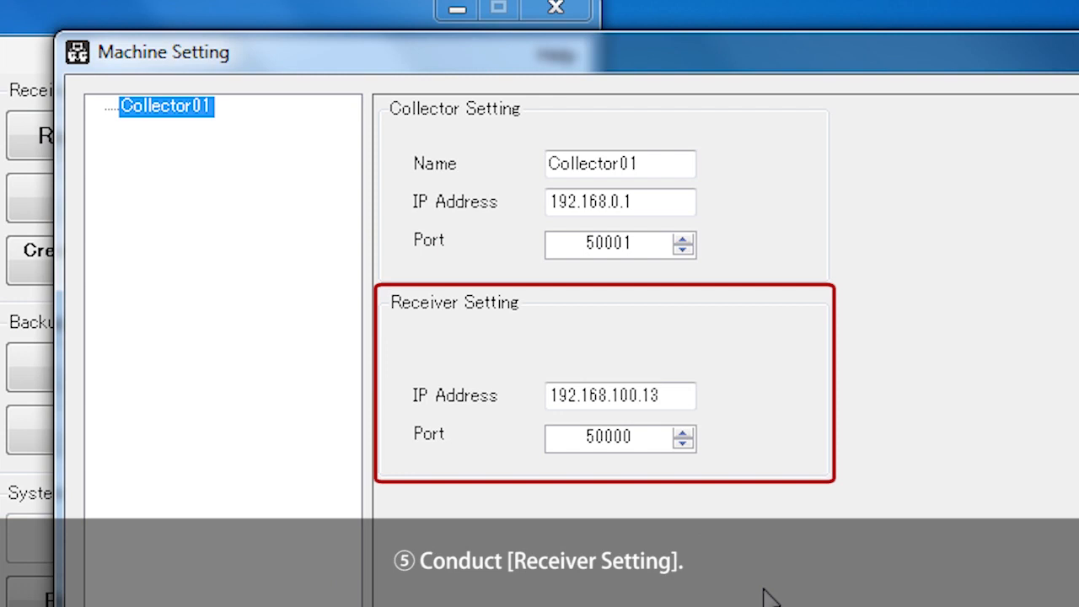
Change the receiver IP address to 192.168.0.1 and check that the receiver port stays 50000.
{"action": "left_click", "coordinate": [684, 395]}
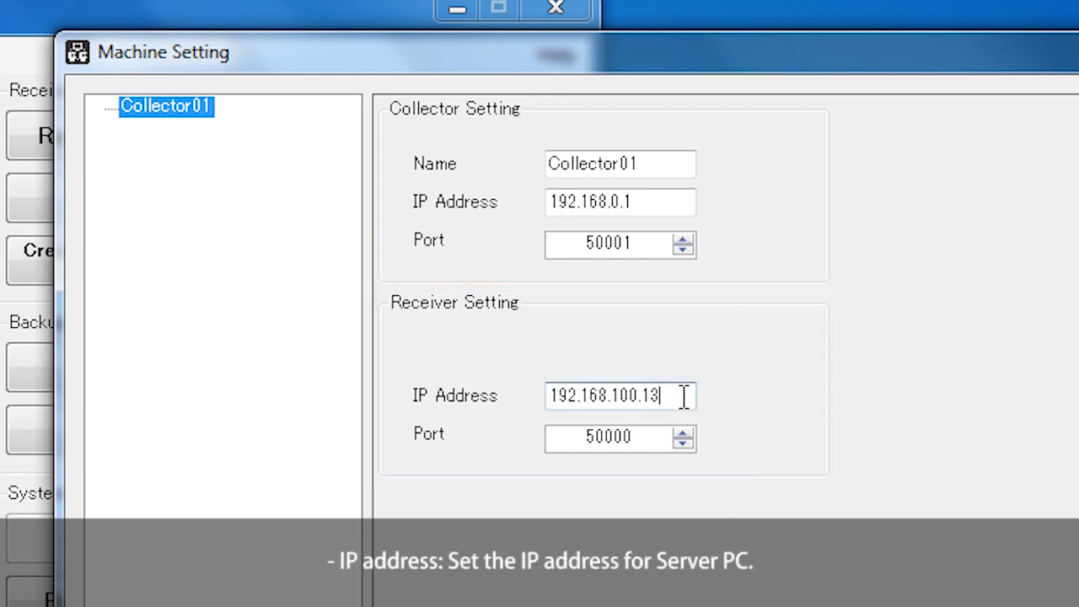
{"action": "key", "text": "BackSpace"}
{"action": "key", "text": "BackSpace"}
{"action": "key", "text": "BackSpace"}
{"action": "key", "text": "BackSpace"}
{"action": "key", "text": "BackSpace"}
{"action": "key", "text": "BackSpace"}
{"action": "type", "text": "0"}
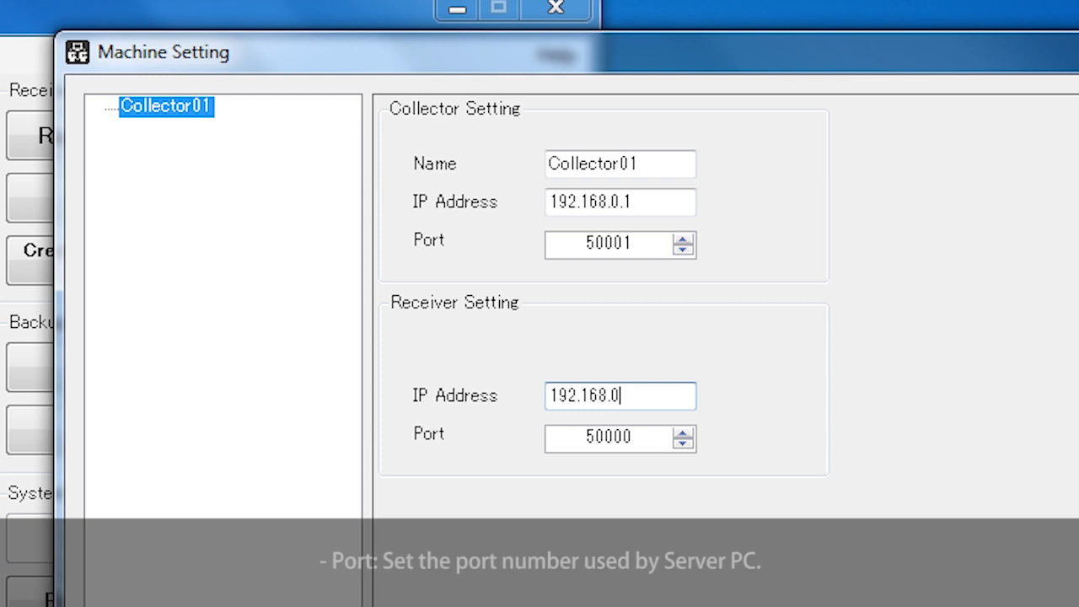
{"action": "type", "text": ".1"}
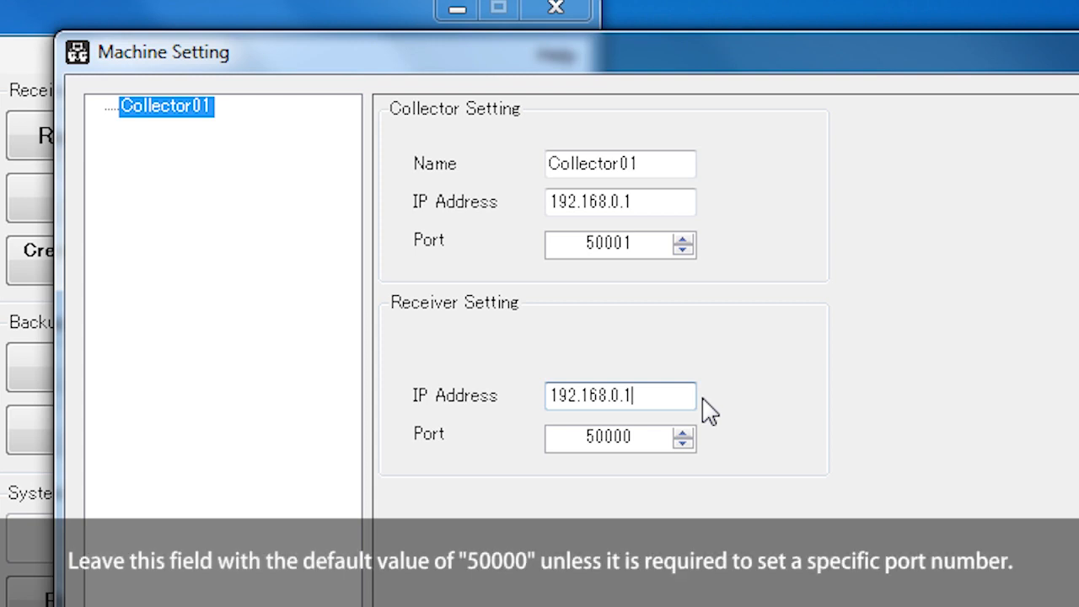
{"action": "left_click", "coordinate": [665, 436]}
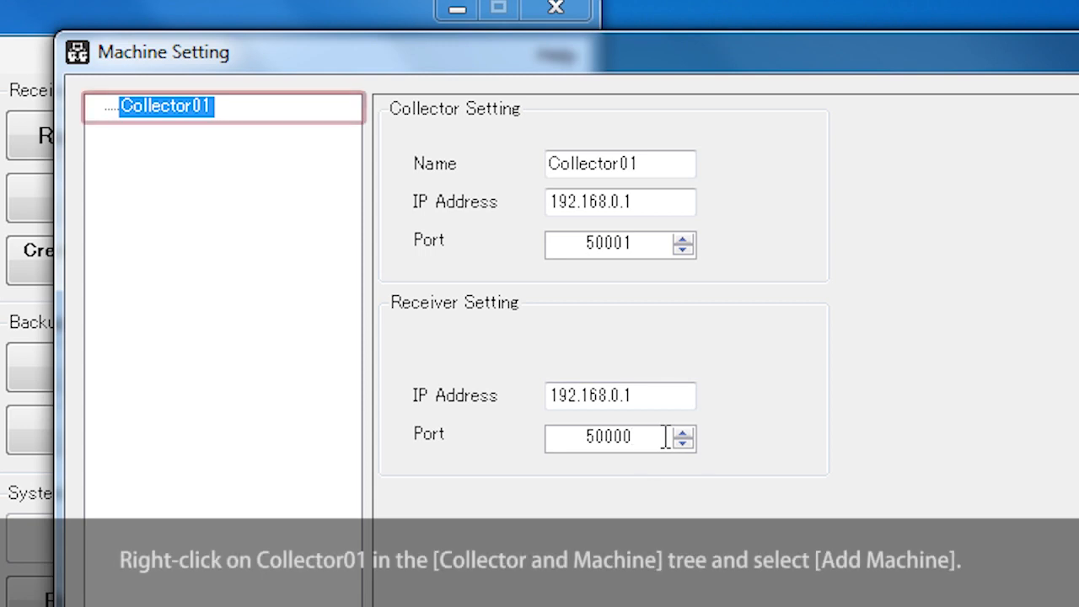
Add a machine under Collector01 and name it ROBODRILL001.
{"action": "right_click", "coordinate": [184, 109]}
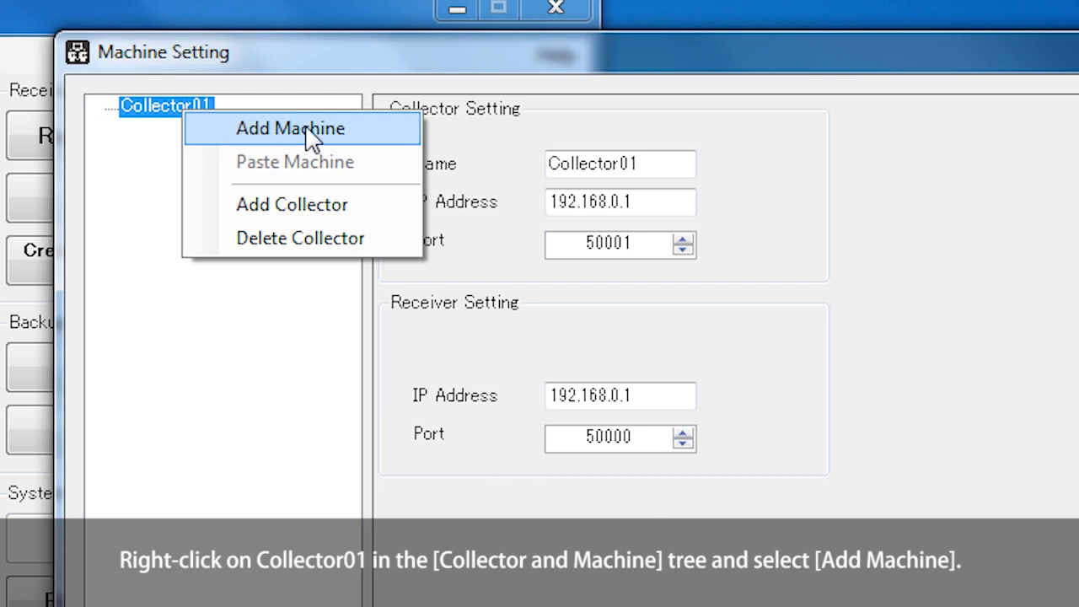
{"action": "left_click", "coordinate": [363, 136]}
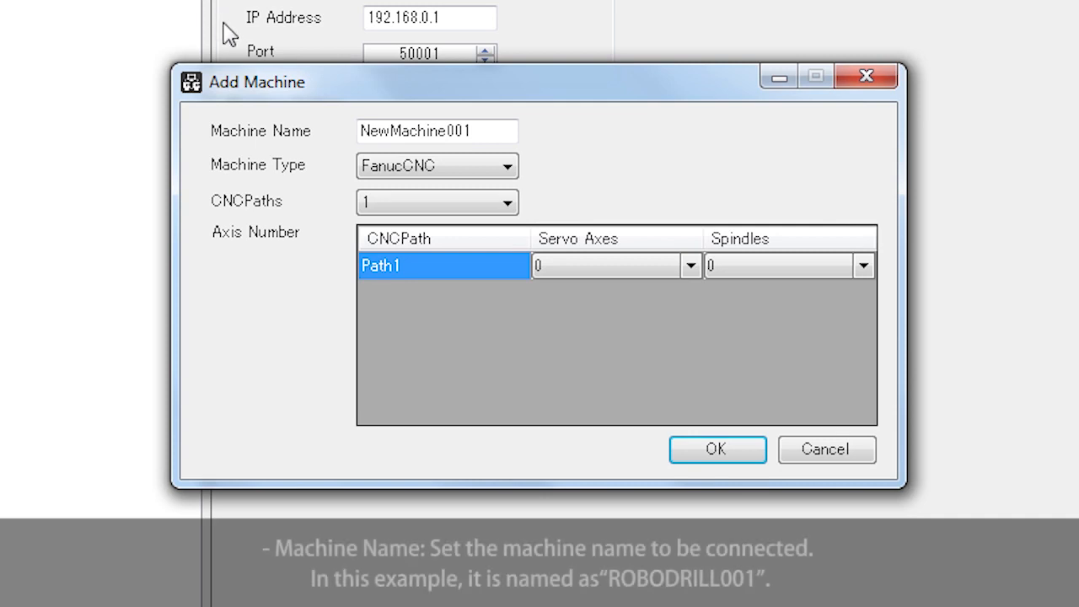
{"action": "left_click_drag", "start_coordinate": [494, 130], "coordinate": [342, 133]}
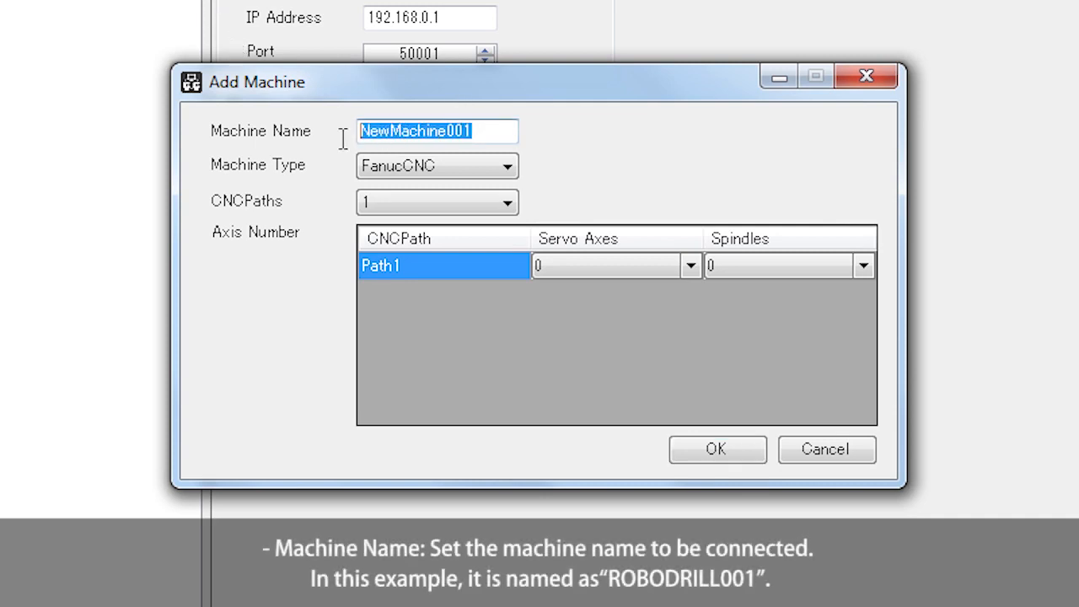
{"action": "type", "text": "ROBODRILL"}
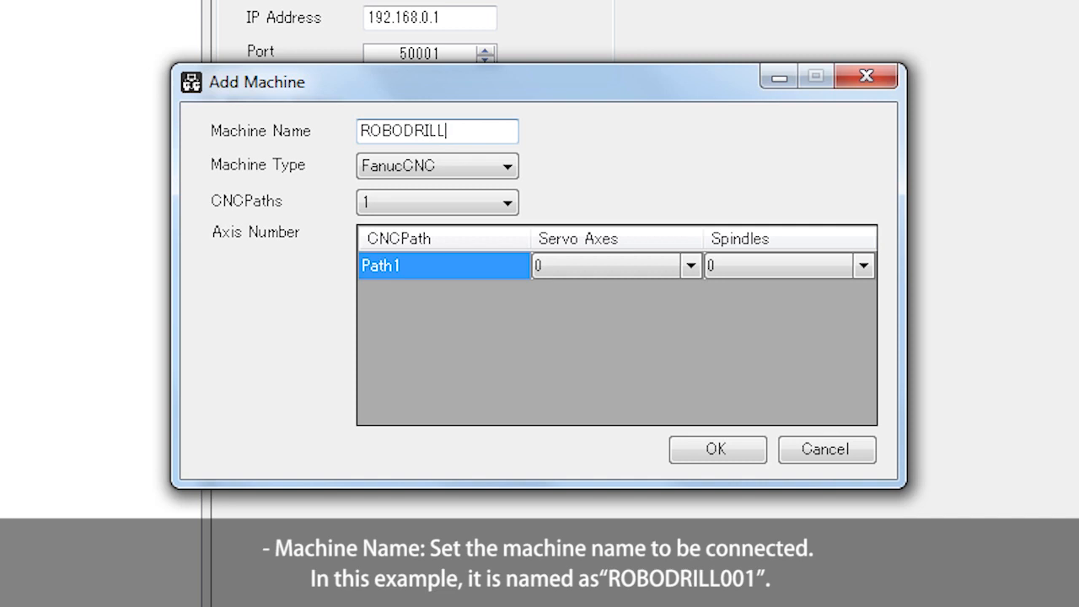
{"action": "type", "text": "001"}
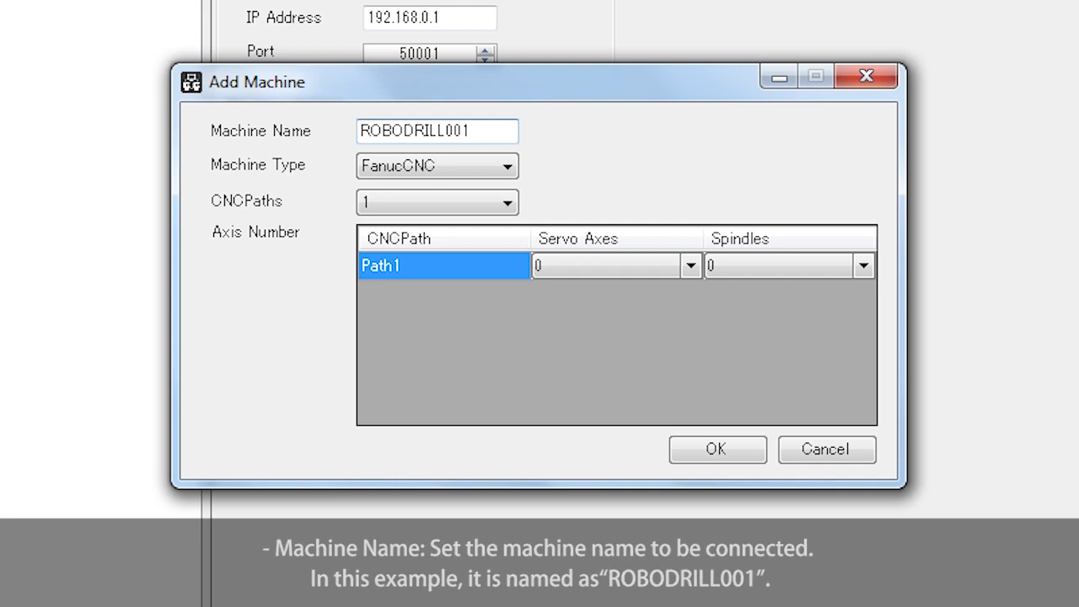
Set machine type FanucCNC, 1 CNC path, and Path1 to 3 servo axes and 1 spindle.
{"action": "left_click", "coordinate": [509, 173]}
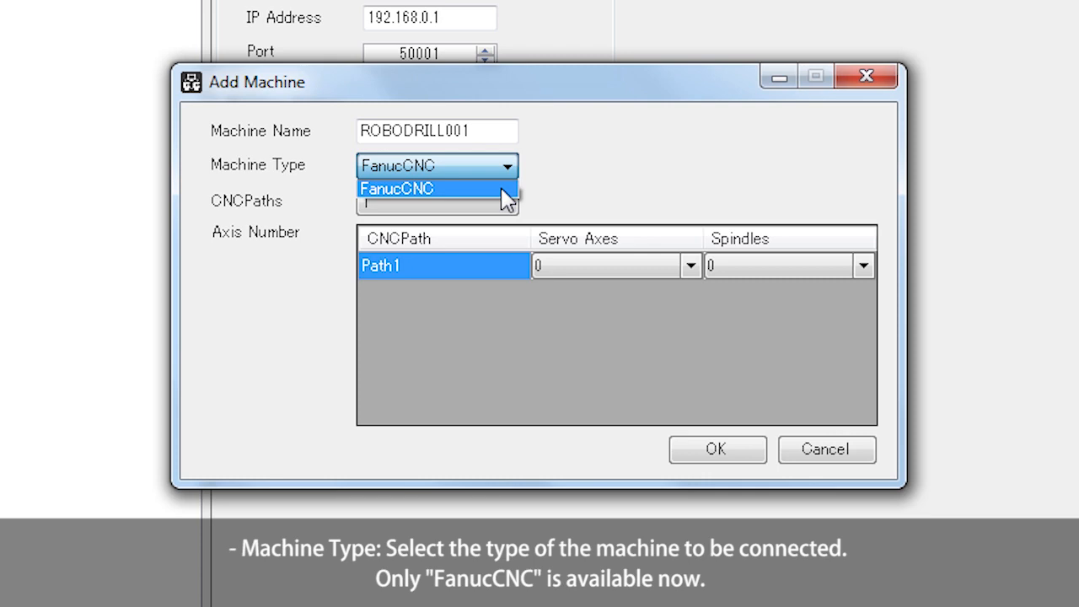
{"action": "left_click", "coordinate": [502, 188]}
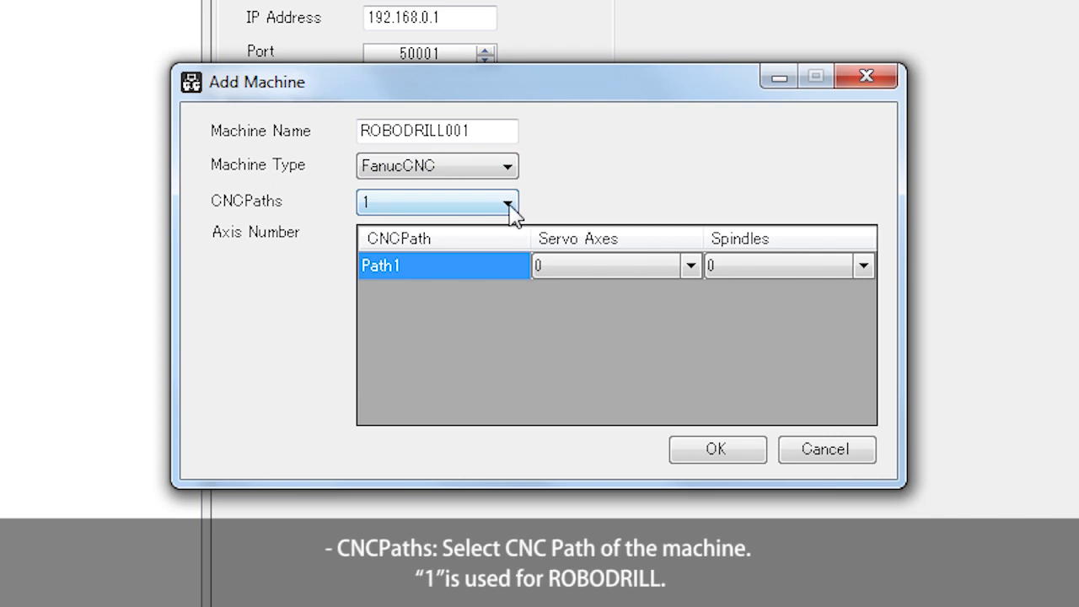
{"action": "left_click", "coordinate": [509, 205]}
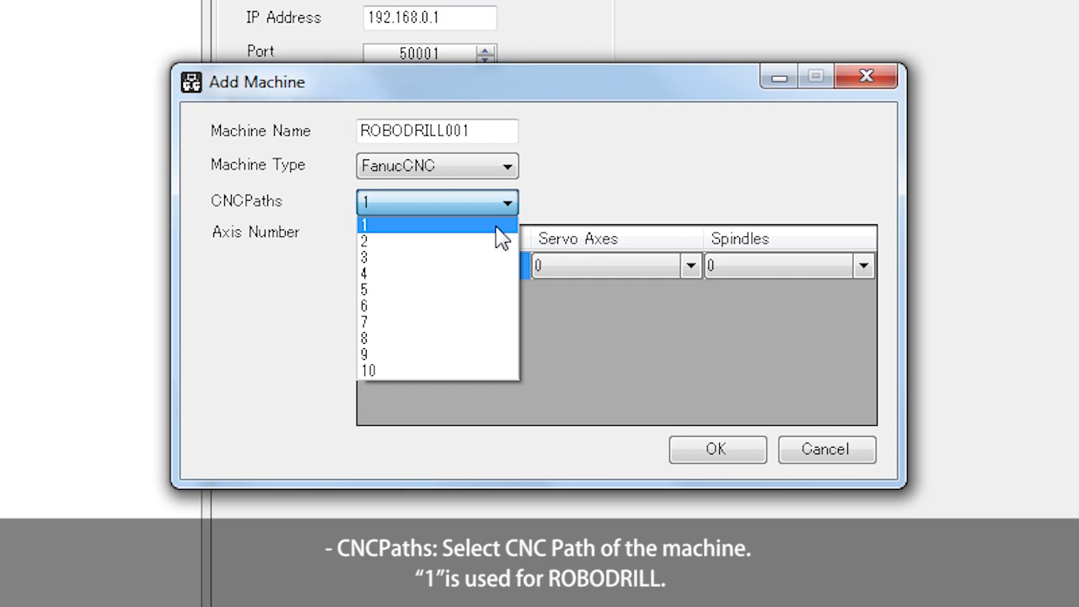
{"action": "left_click", "coordinate": [502, 225]}
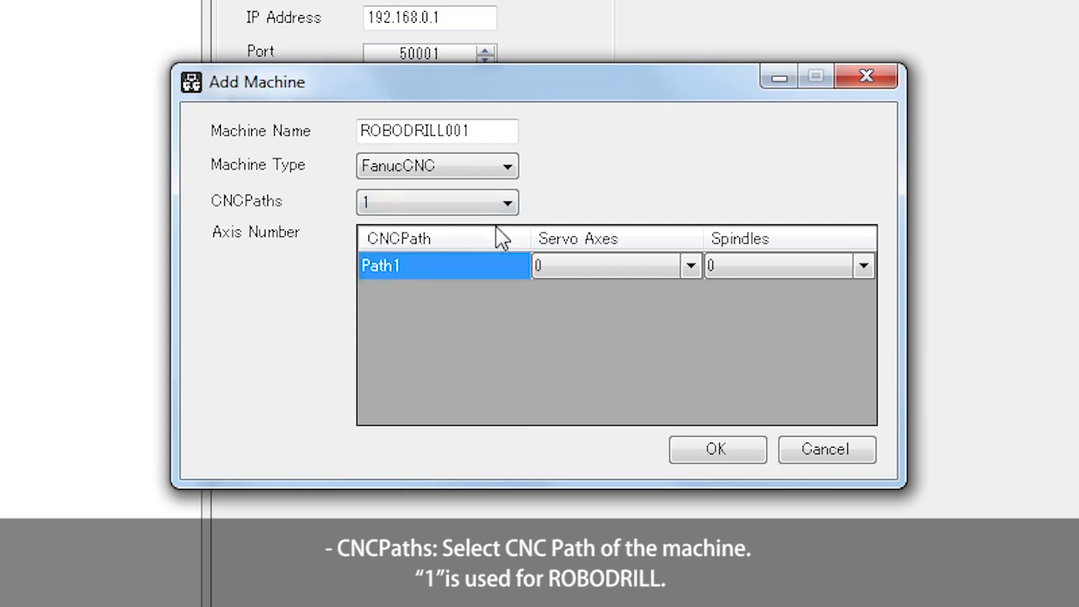
{"action": "left_click", "coordinate": [690, 266]}
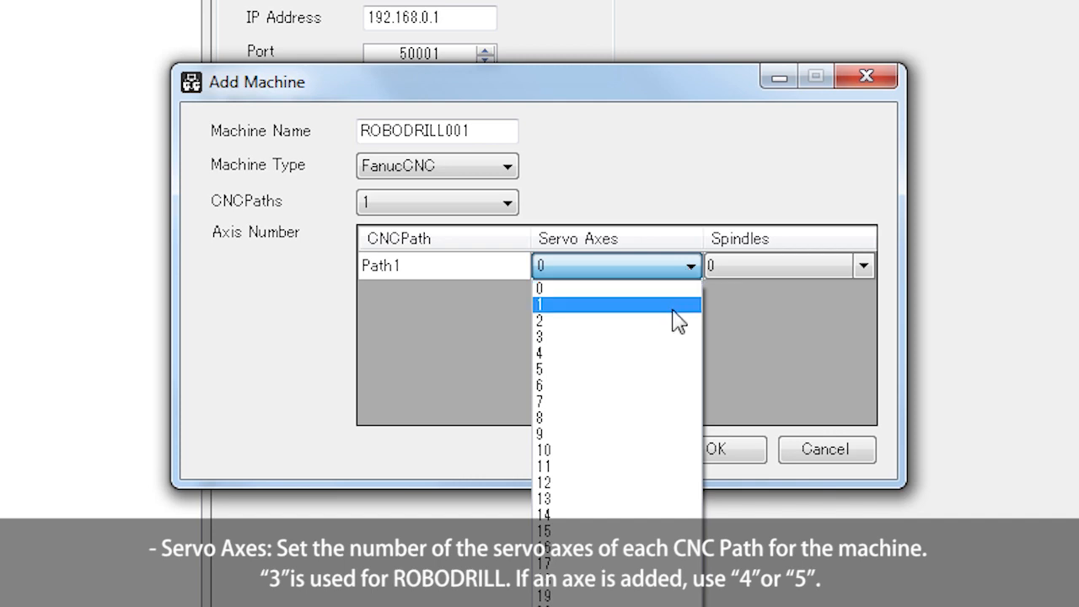
{"action": "left_click", "coordinate": [670, 338]}
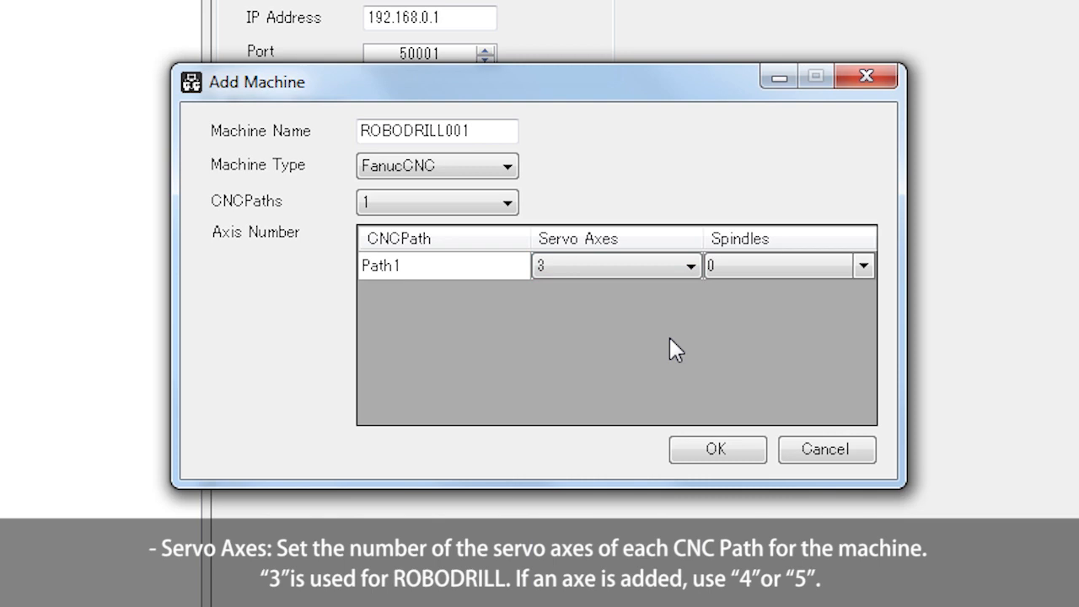
{"action": "left_click", "coordinate": [864, 266]}
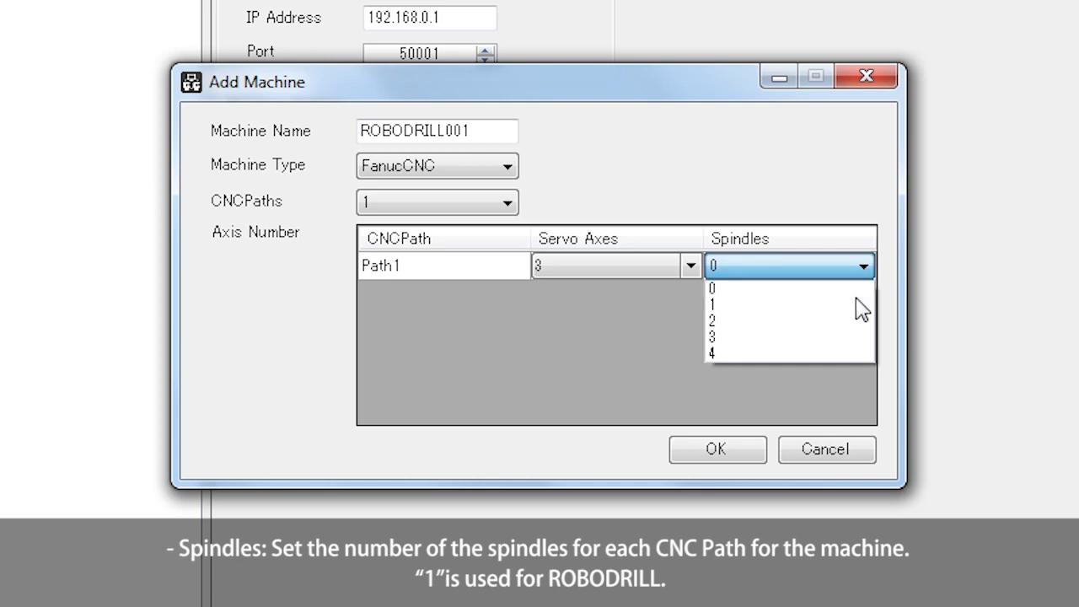
{"action": "left_click", "coordinate": [852, 303]}
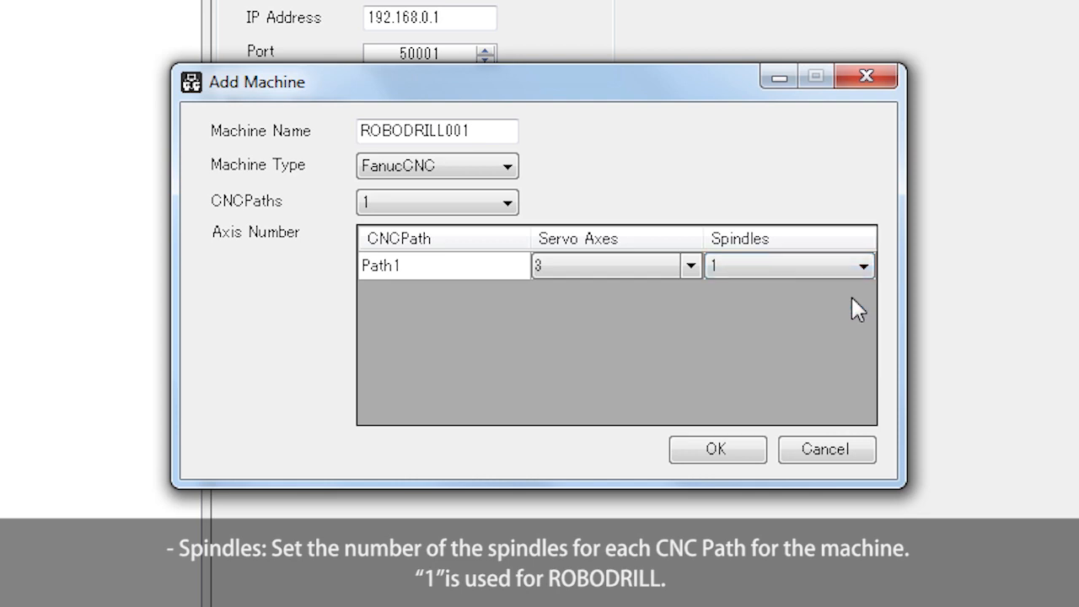
Finish the Add Machine dialog and confirm adding ROBODRILL001 under Collector01.
{"action": "left_click", "coordinate": [738, 448]}
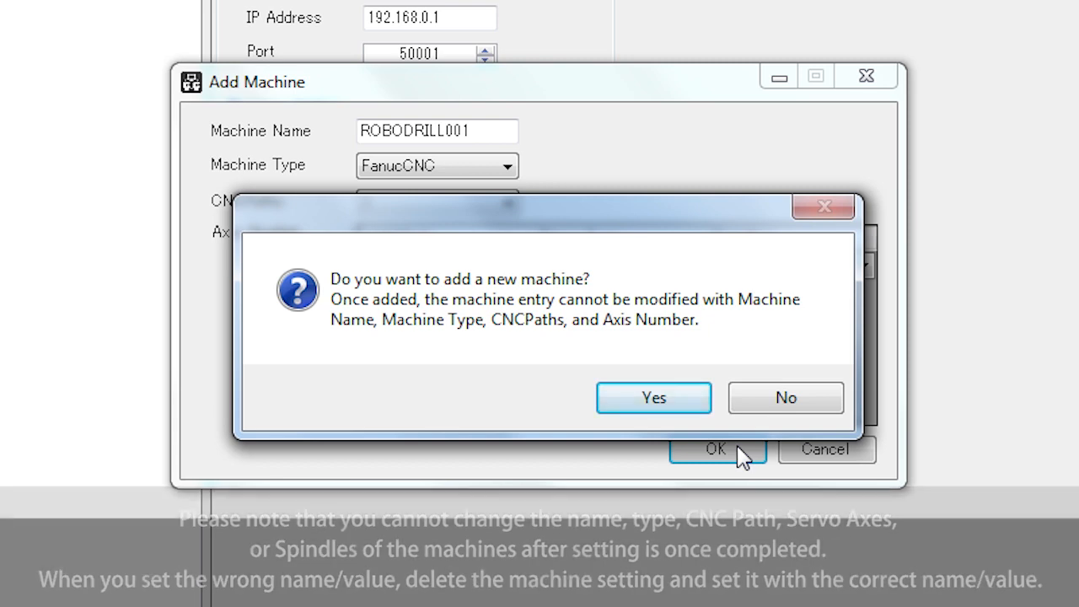
{"action": "left_click", "coordinate": [679, 410]}
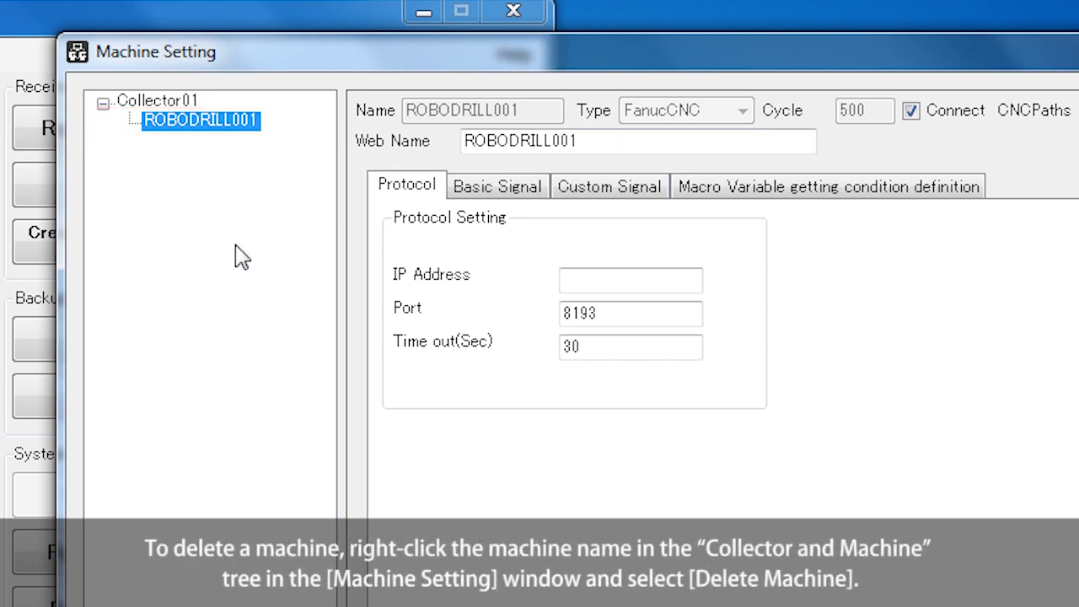
{"action": "right_click", "coordinate": [235, 131]}
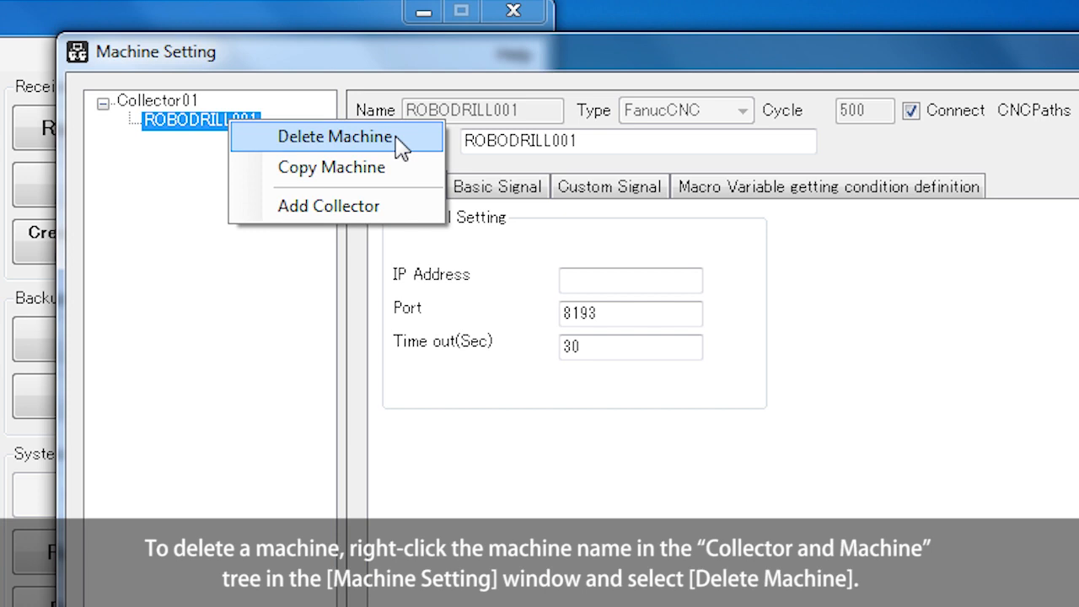
{"action": "left_click", "coordinate": [226, 281]}
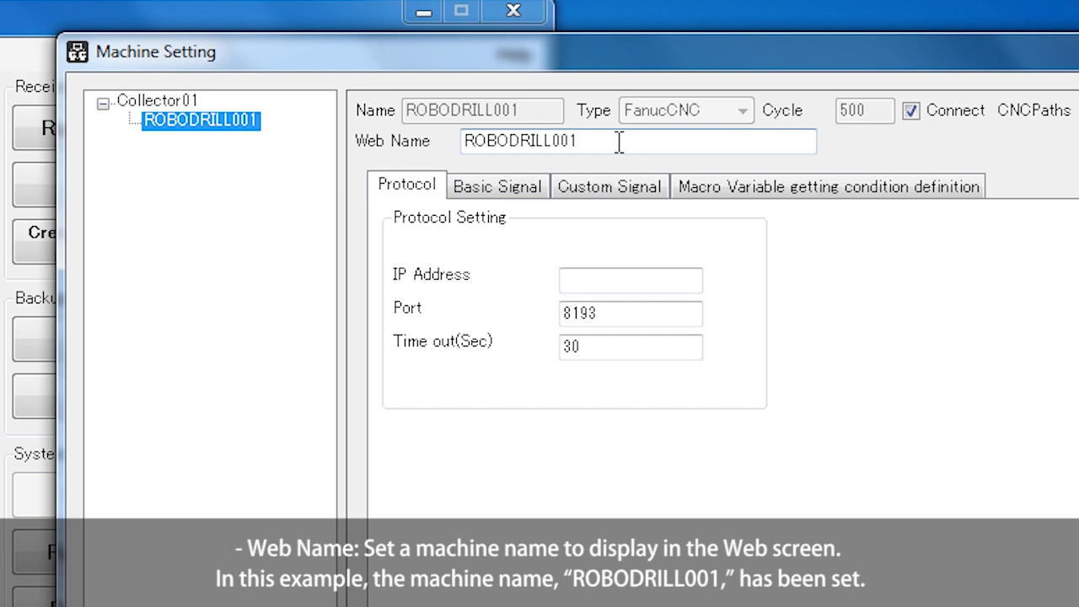
Enter IP address 192.168.0.101 for ROBODRILL001, keeping port 8193 and a 30-second timeout.
{"action": "left_click", "coordinate": [679, 278]}
{"action": "type", "text": "192"}
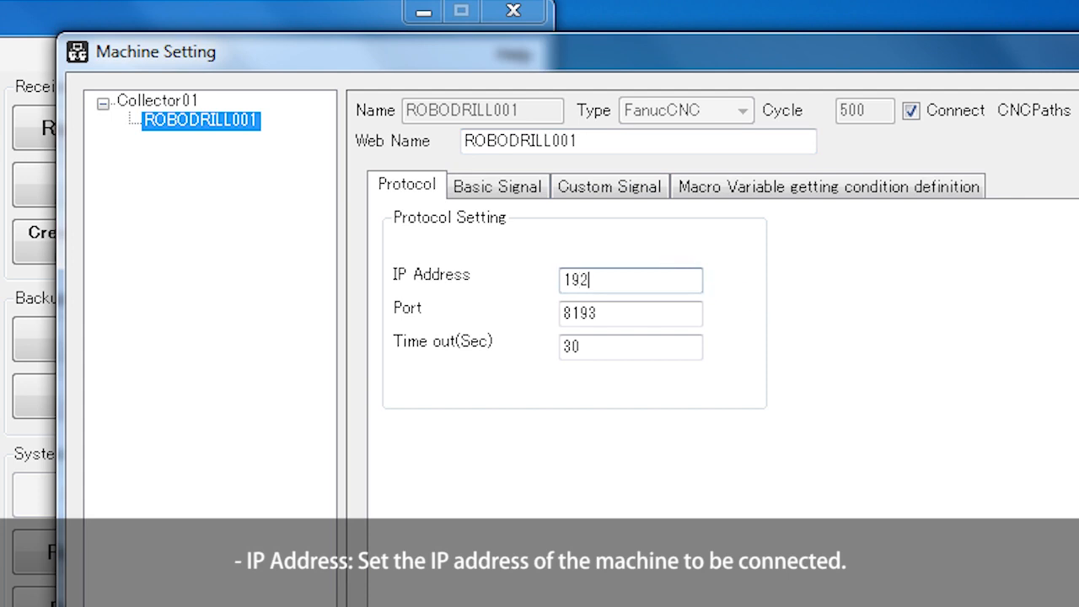
{"action": "type", "text": ".168.0.101"}
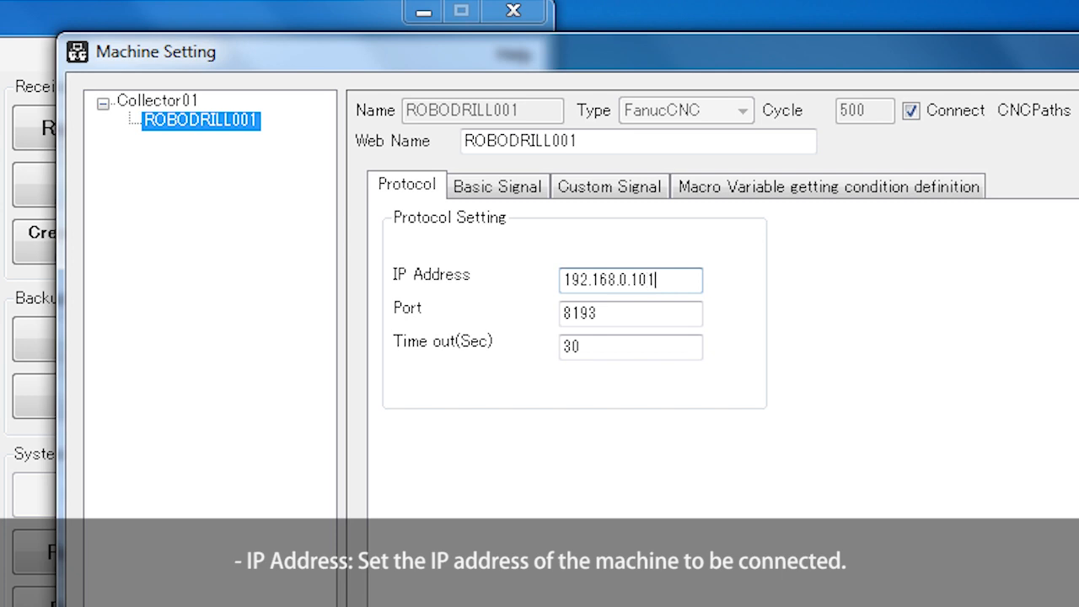
{"action": "left_click", "coordinate": [691, 313]}
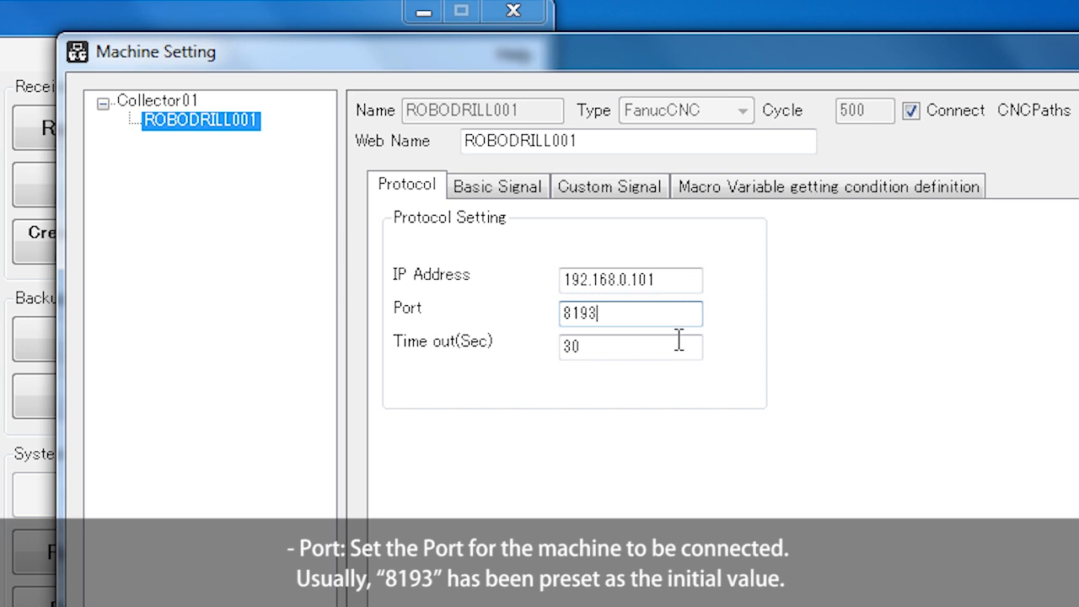
{"action": "left_click", "coordinate": [677, 344]}
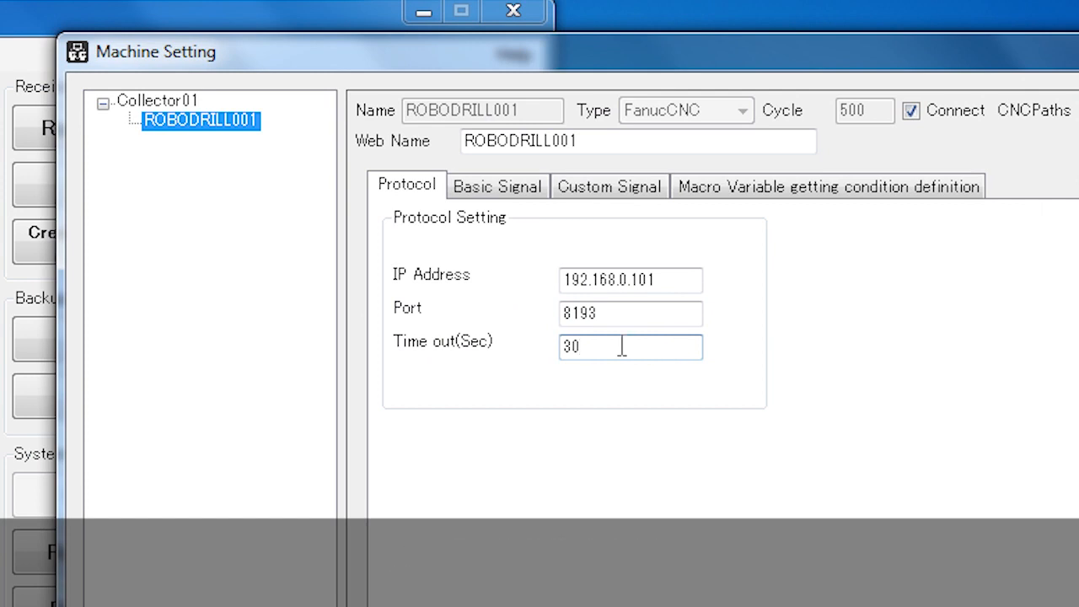
Show the Basic Signal tab to review the enabled Mode, program and comment signals.
{"action": "left_click", "coordinate": [506, 200]}
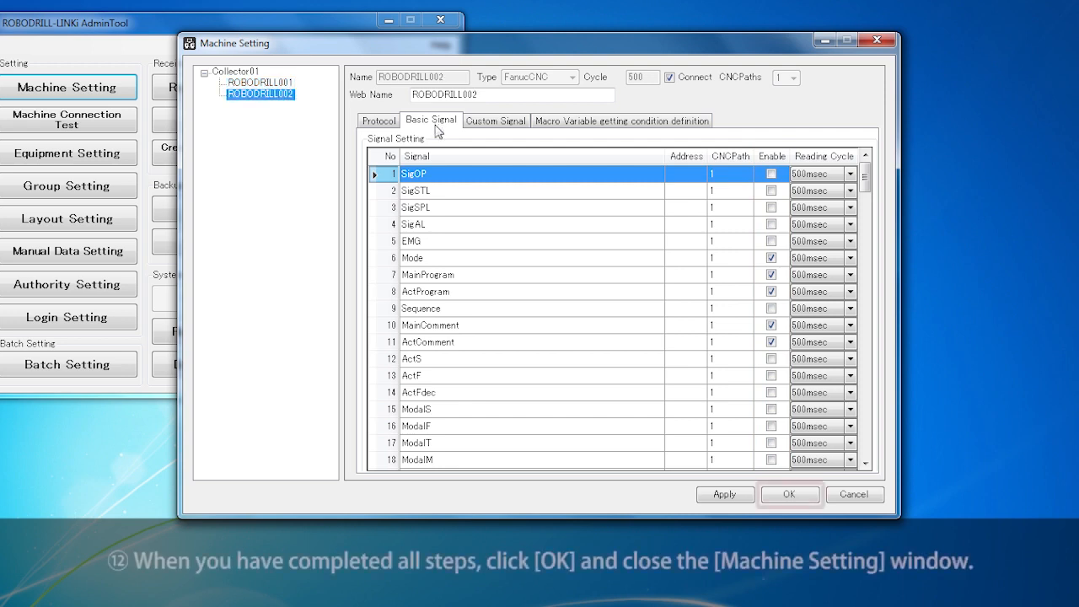
Save the machine settings and acknowledge the information message to return to the main menu.
{"action": "left_click", "coordinate": [807, 498]}
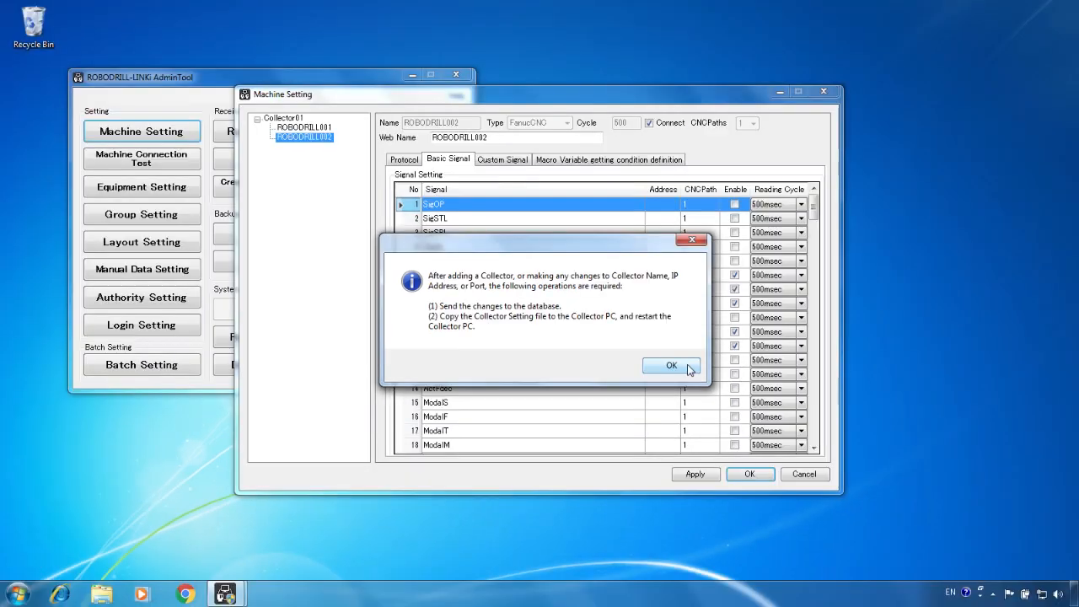
{"action": "left_click", "coordinate": [717, 371]}
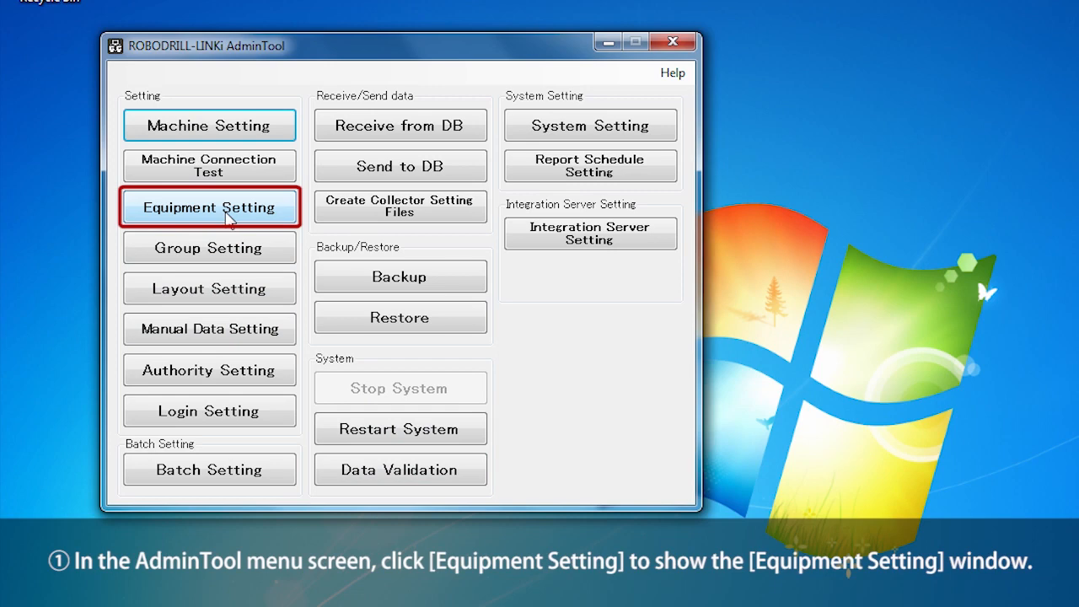
Open Equipment Setting and add NewEquipment0001 to the Equipment tree.
{"action": "left_click", "coordinate": [227, 216]}
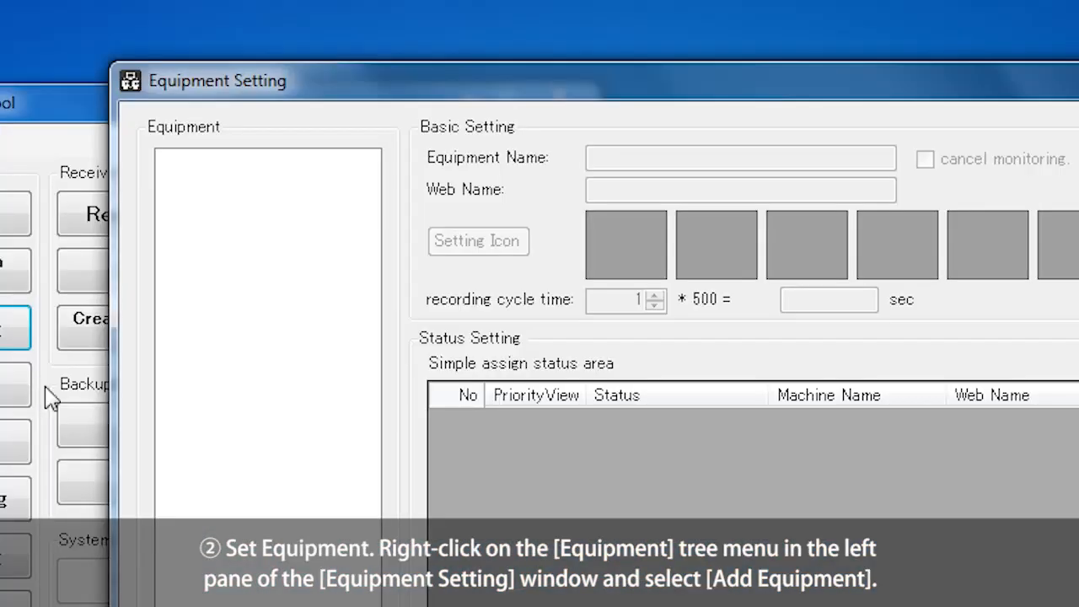
{"action": "right_click", "coordinate": [293, 142]}
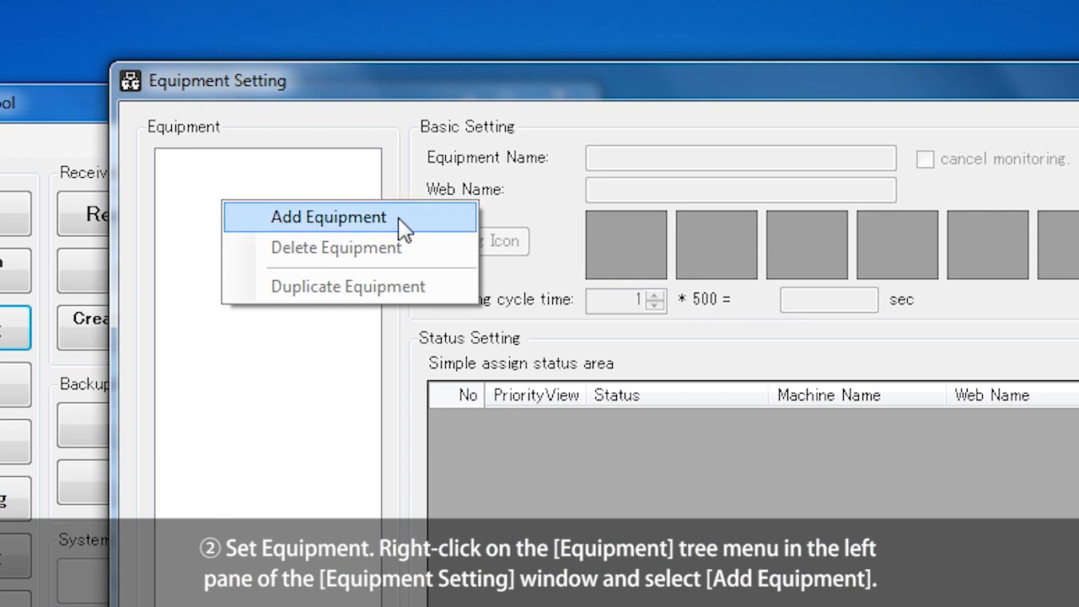
{"action": "left_click", "coordinate": [329, 217]}
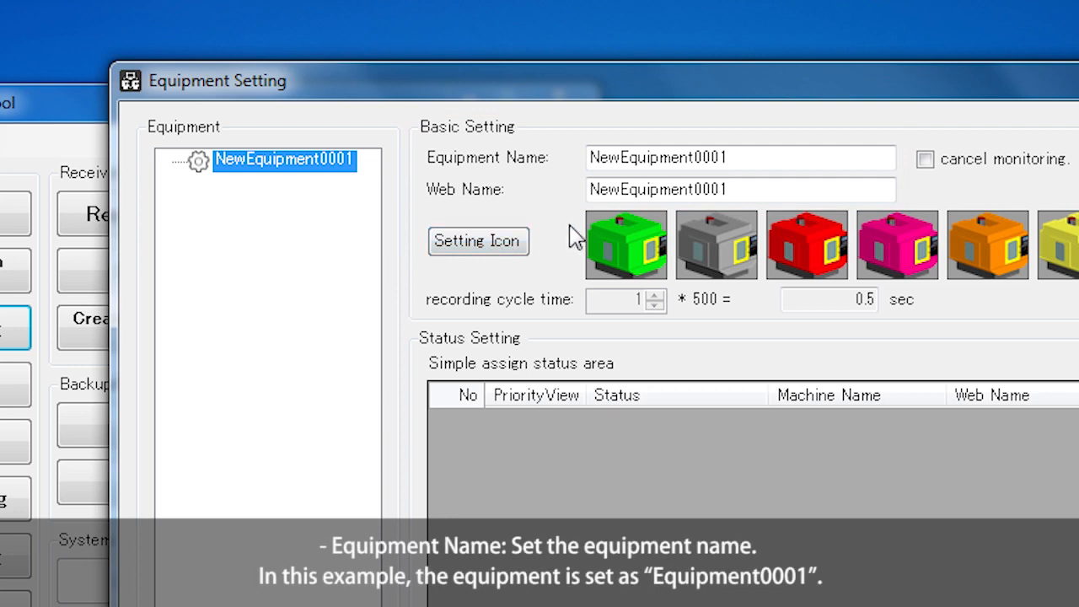
Delete the 'New' prefix from the Equipment Name and Web Name fields, leaving Equipment0001.
{"action": "left_click", "coordinate": [621, 157]}
{"action": "left_click_drag", "start_coordinate": [621, 157], "coordinate": [580, 160]}
{"action": "key", "text": "BackSpace"}
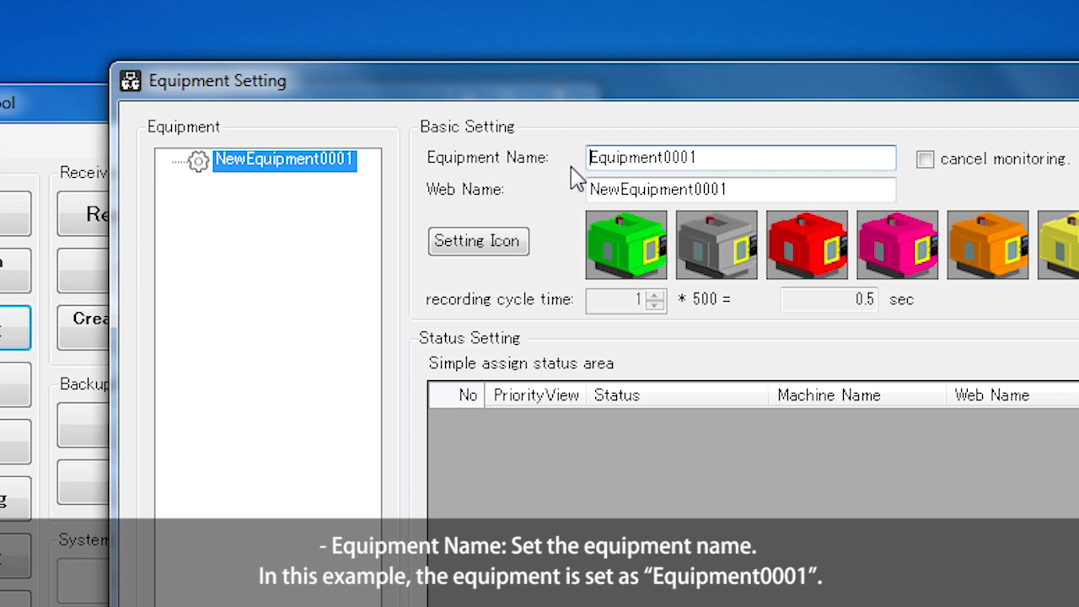
{"action": "left_click", "coordinate": [621, 189]}
{"action": "left_click_drag", "start_coordinate": [621, 187], "coordinate": [589, 190]}
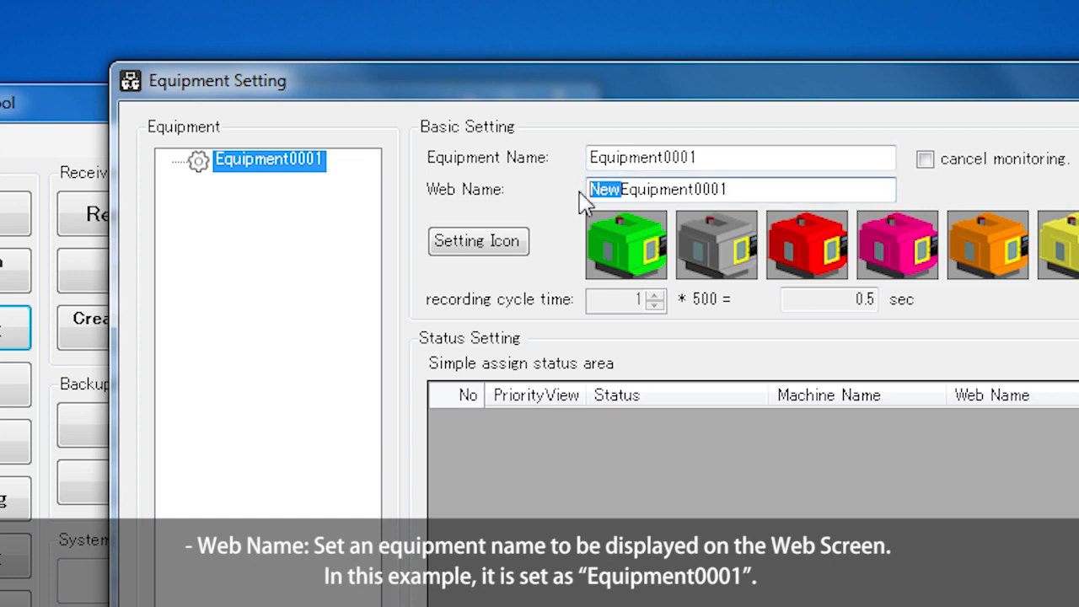
{"action": "key", "text": "Delete"}
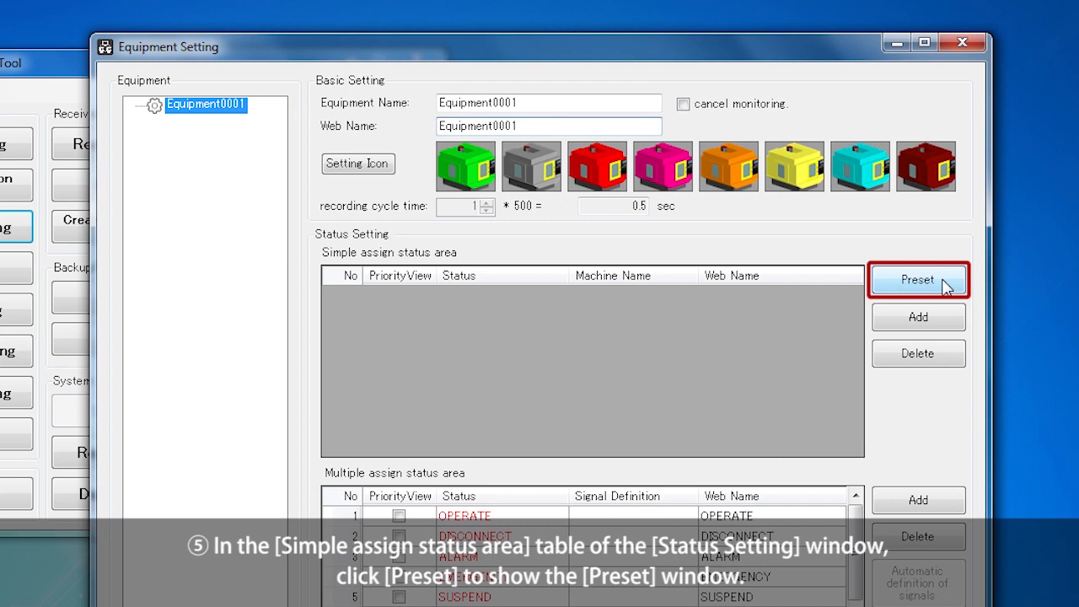
Load the ROBODRILL001 preset statuses into Equipment0001's simple status list.
{"action": "left_click", "coordinate": [944, 281]}
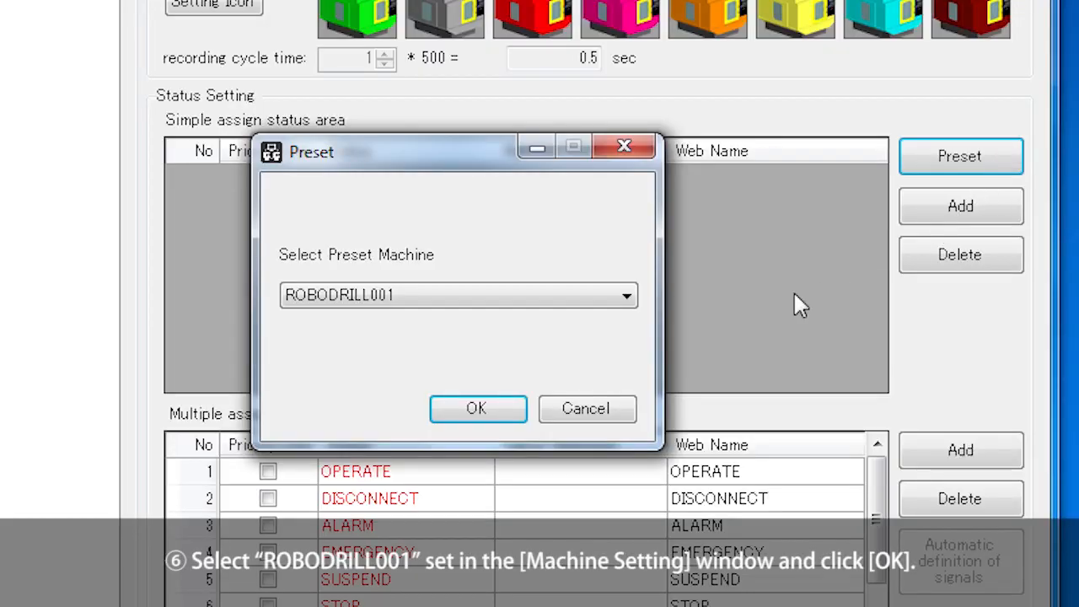
{"action": "left_click", "coordinate": [627, 296]}
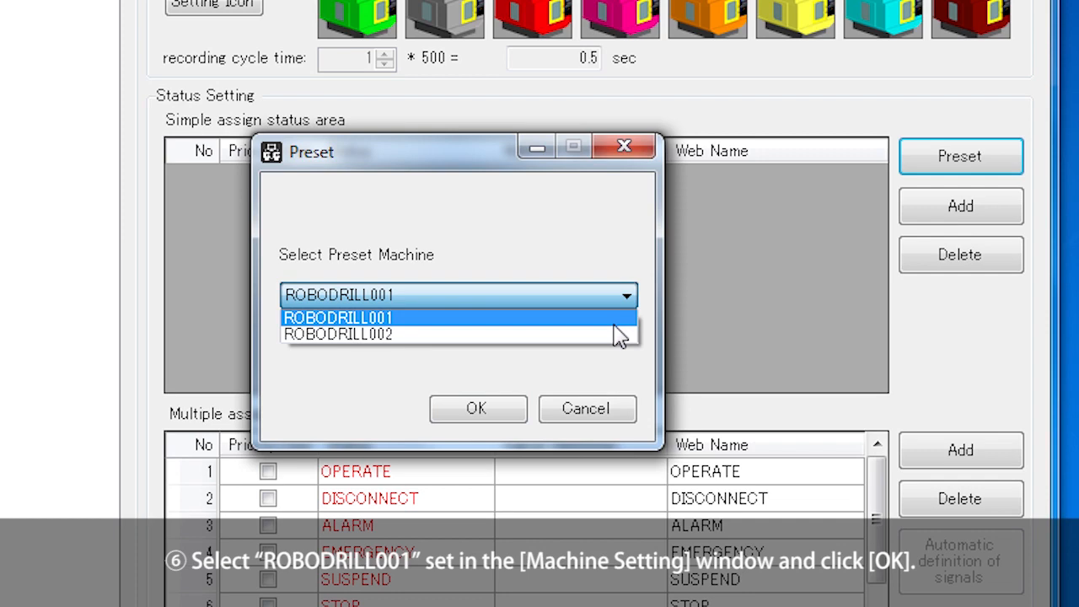
{"action": "left_click", "coordinate": [614, 326]}
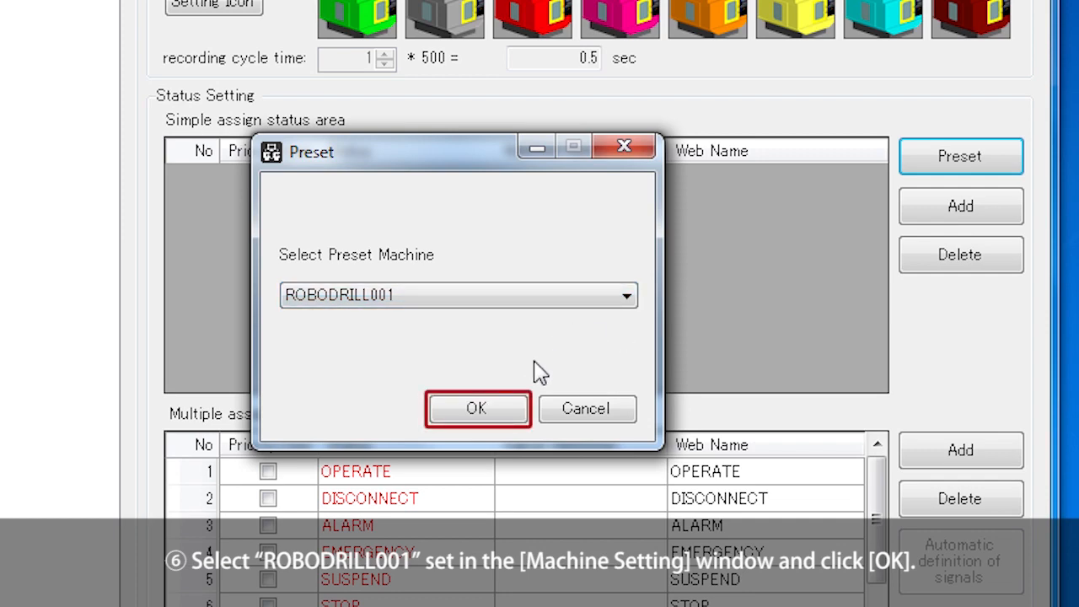
{"action": "left_click", "coordinate": [512, 409]}
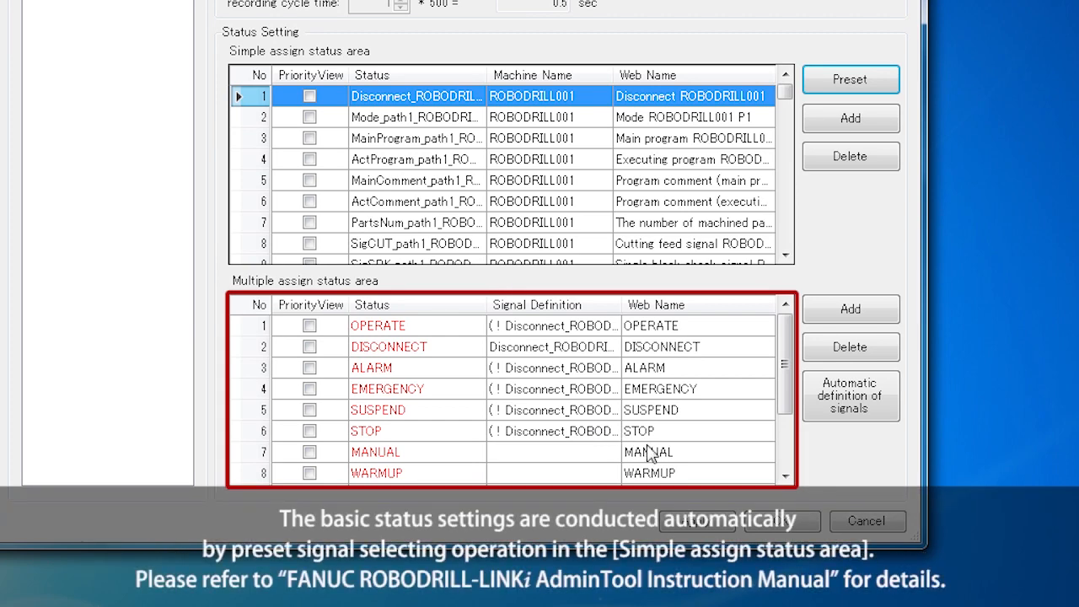
Turn on Priority View for Mode_path1_ROBODRILL001 and ProductResultNumber (row 12).
{"action": "left_click_drag", "start_coordinate": [785, 414], "coordinate": [796, 477]}
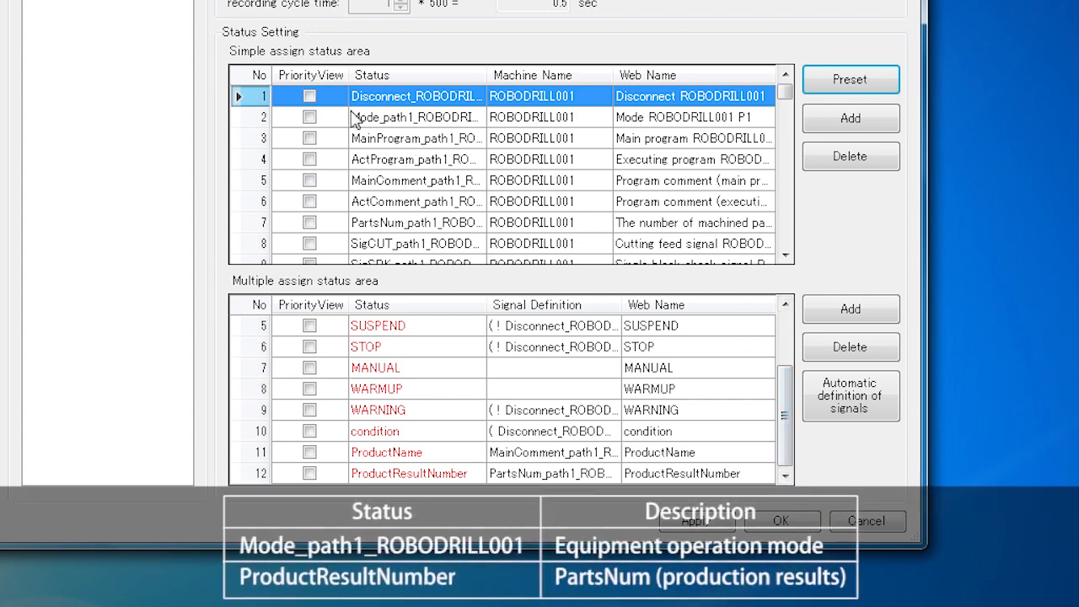
{"action": "left_click", "coordinate": [312, 119]}
{"action": "left_click", "coordinate": [310, 118]}
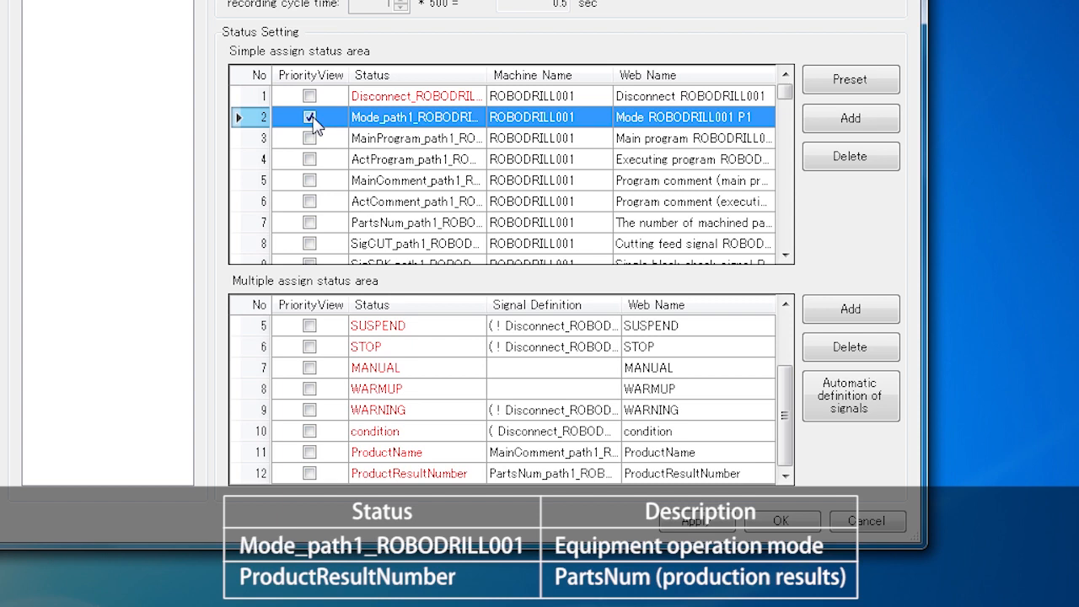
{"action": "left_click", "coordinate": [310, 473]}
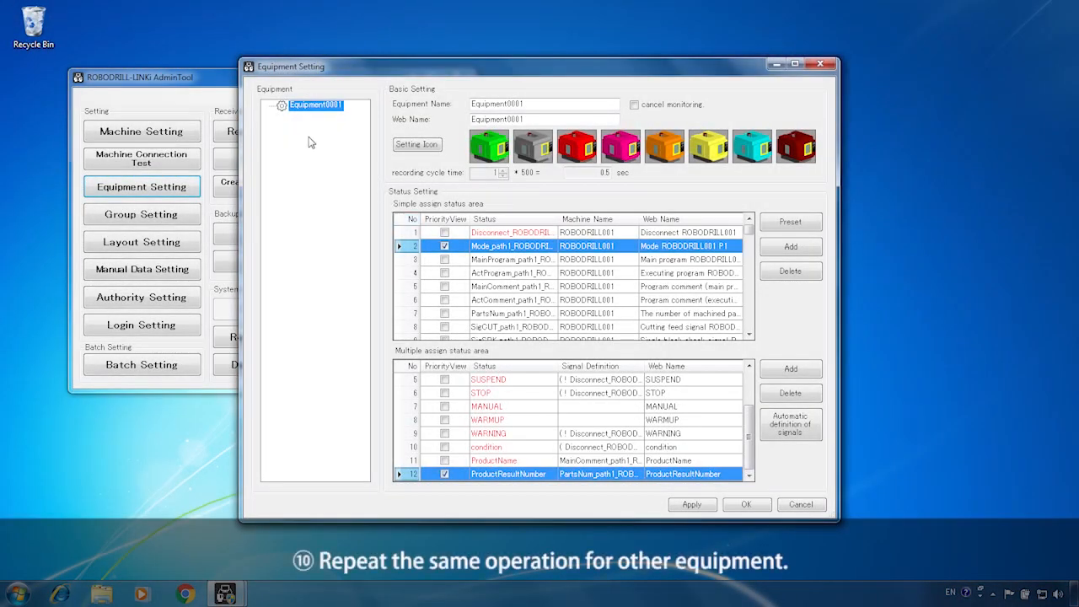
Add a second equipment entry for ROBODRILL002 and confirm the equipment settings with OK.
{"action": "right_click", "coordinate": [299, 134]}
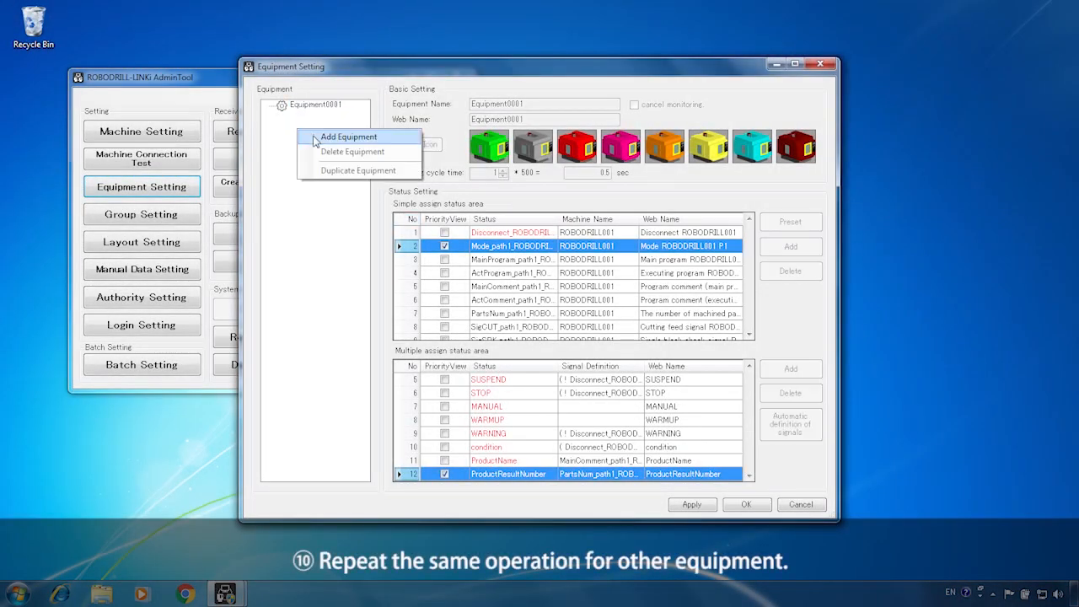
{"action": "left_click", "coordinate": [315, 138]}
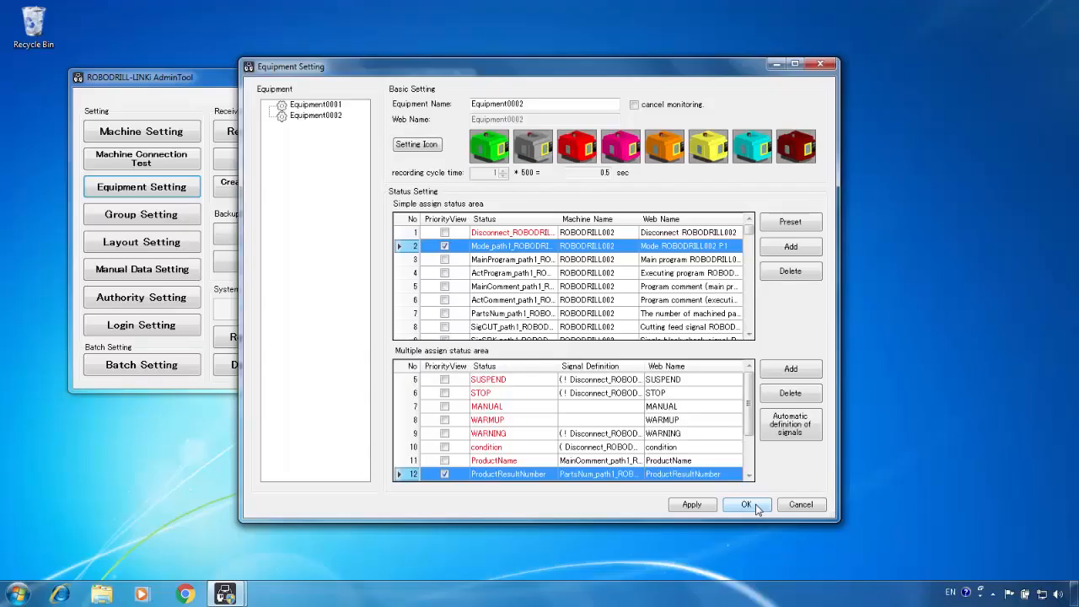
{"action": "left_click", "coordinate": [770, 495]}
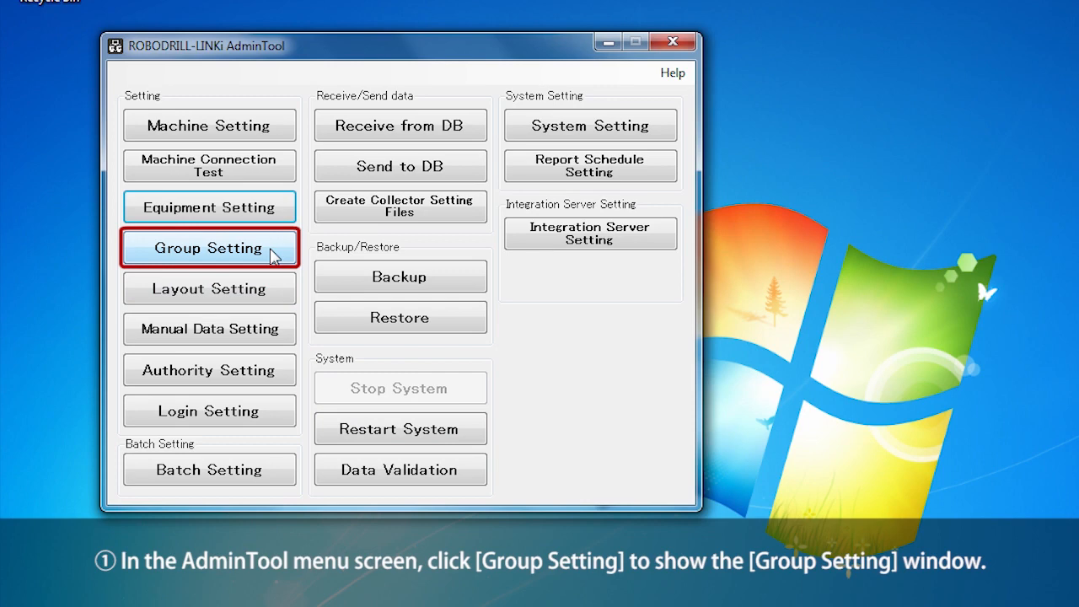
Open Group Setting and add NewGroup0001 to the Group tree.
{"action": "left_click", "coordinate": [271, 256]}
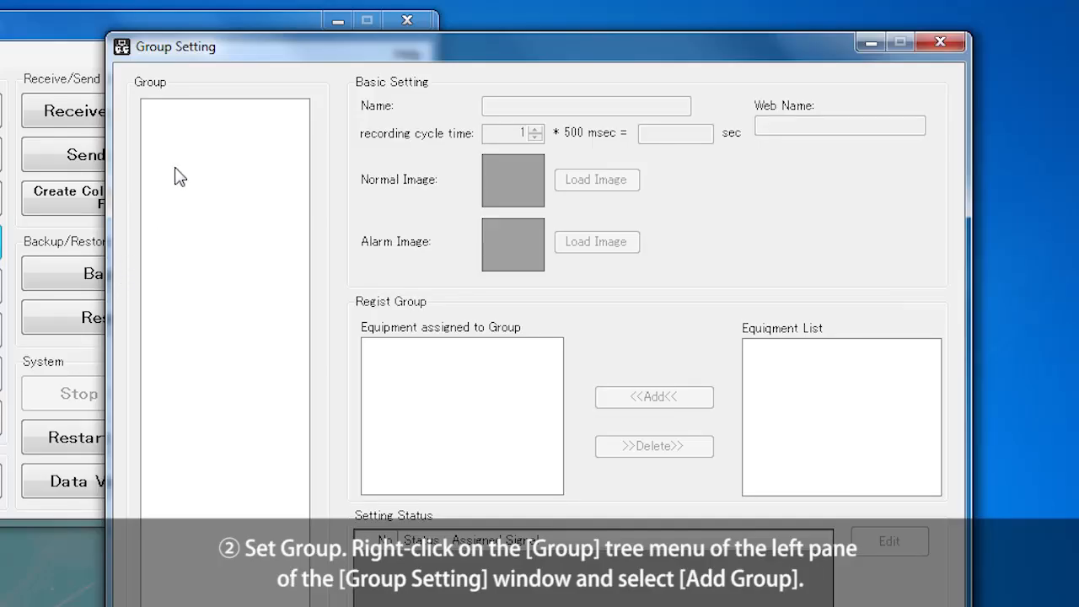
{"action": "right_click", "coordinate": [190, 145]}
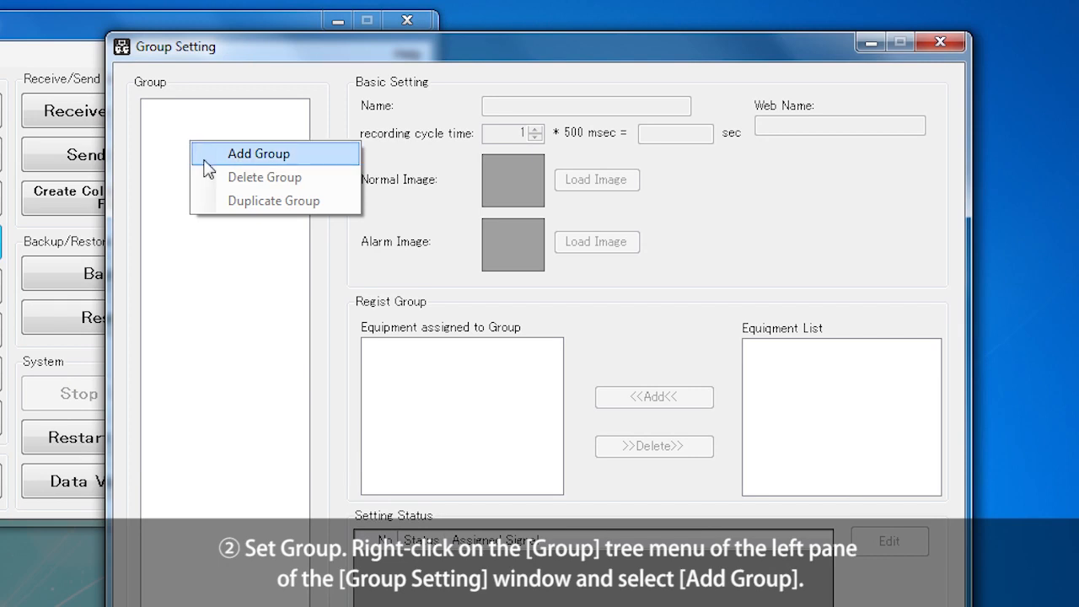
{"action": "left_click", "coordinate": [306, 163]}
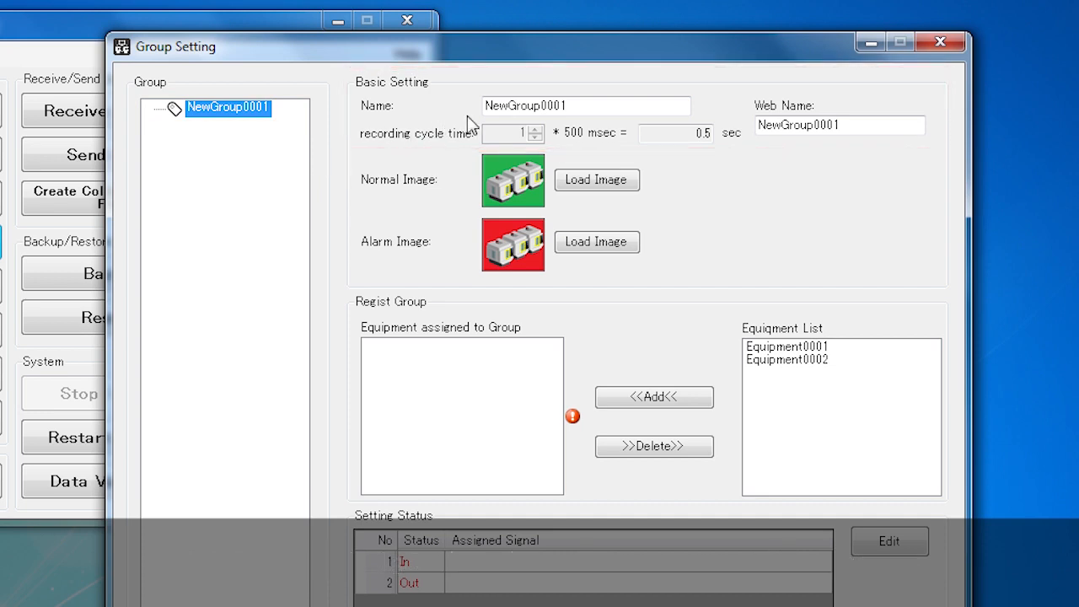
Delete the 'New' prefix from the group's Name and Web Name to get Group0001, then select Equipment0001.
{"action": "left_click_drag", "start_coordinate": [508, 107], "coordinate": [477, 107]}
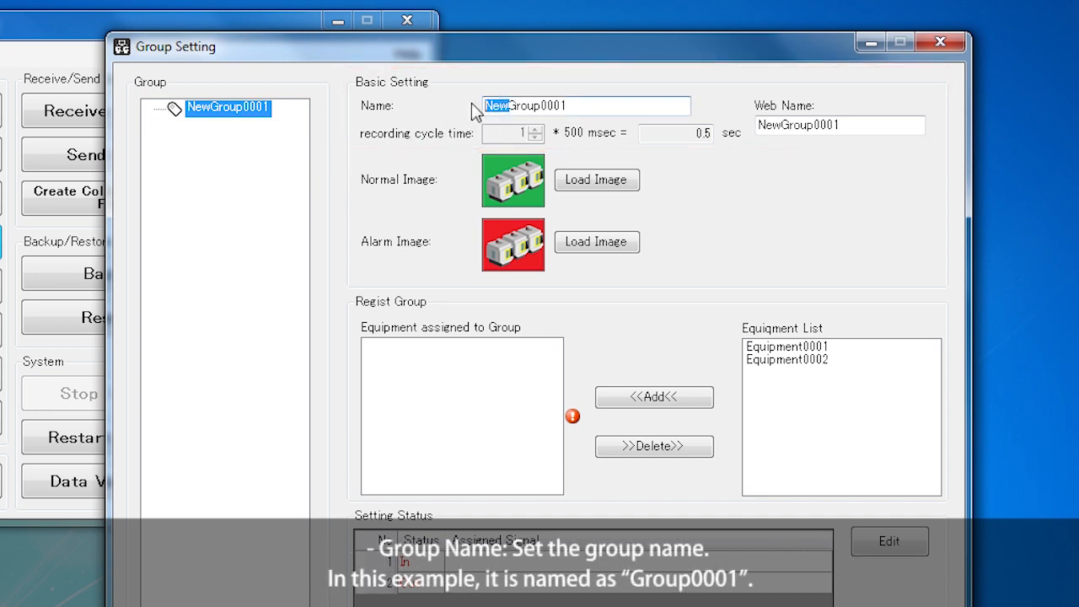
{"action": "key", "text": "Delete"}
{"action": "left_click_drag", "start_coordinate": [777, 125], "coordinate": [757, 125]}
{"action": "key", "text": "Delete"}
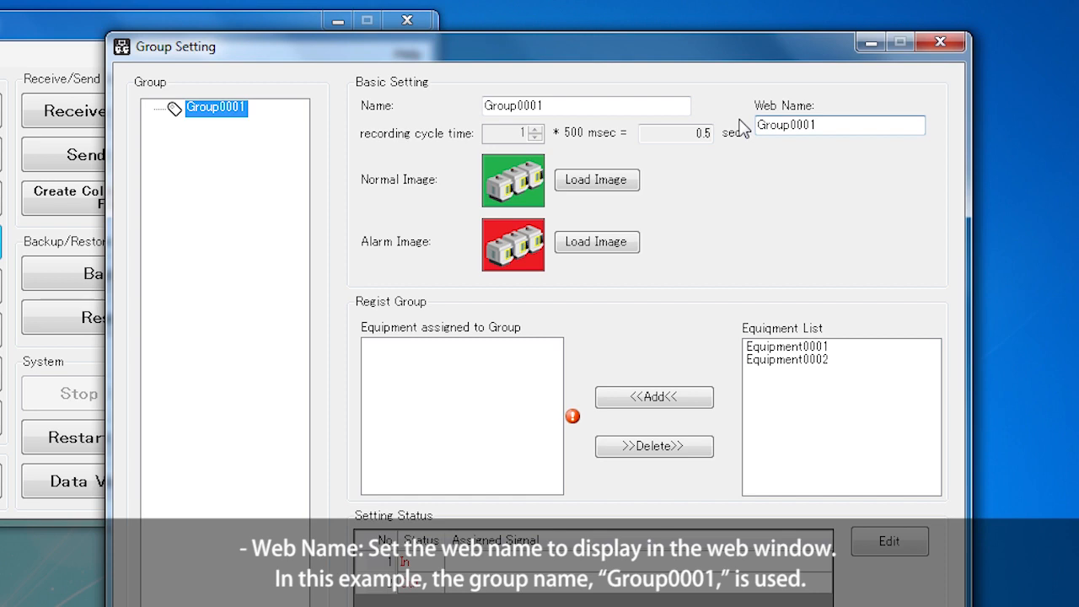
{"action": "left_click", "coordinate": [823, 346]}
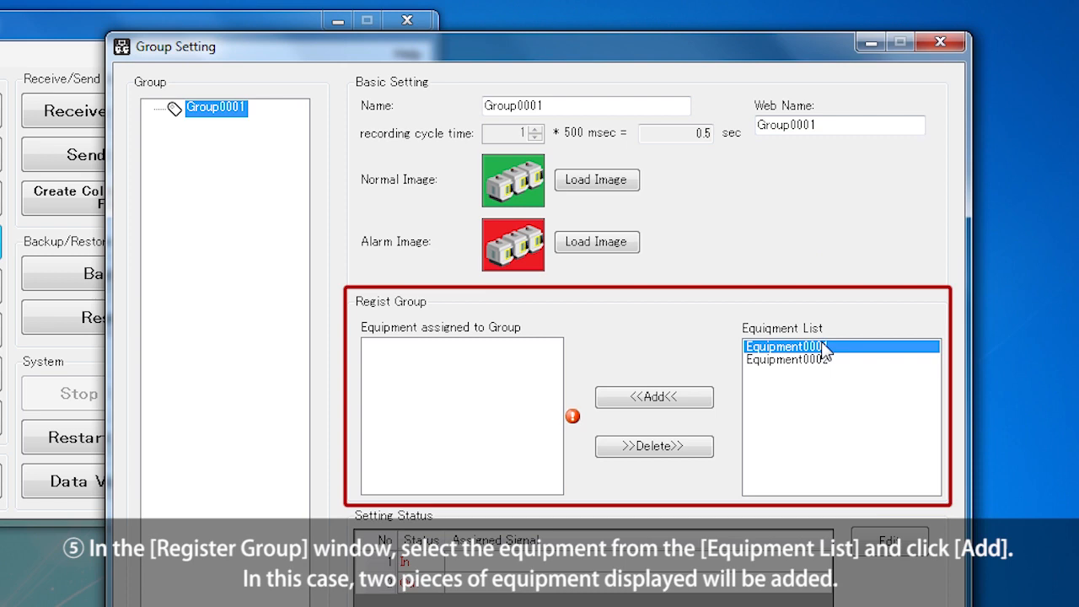
Move Equipment0001 and Equipment0002 into Group0001 with <<Add<< and confirm with OK.
{"action": "left_click", "coordinate": [683, 395]}
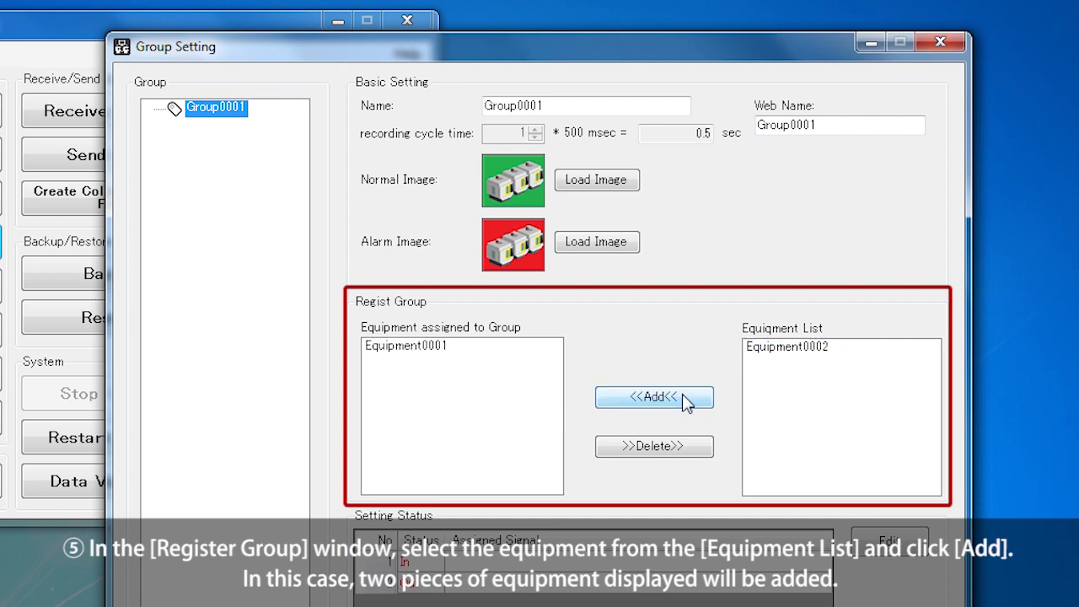
{"action": "left_click", "coordinate": [796, 355]}
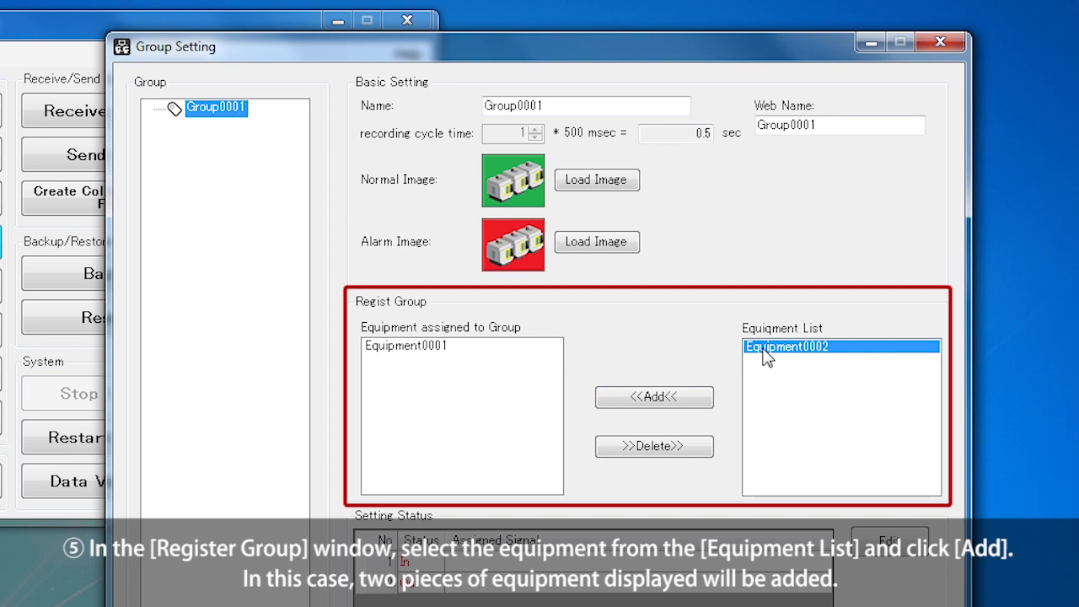
{"action": "left_click", "coordinate": [697, 401]}
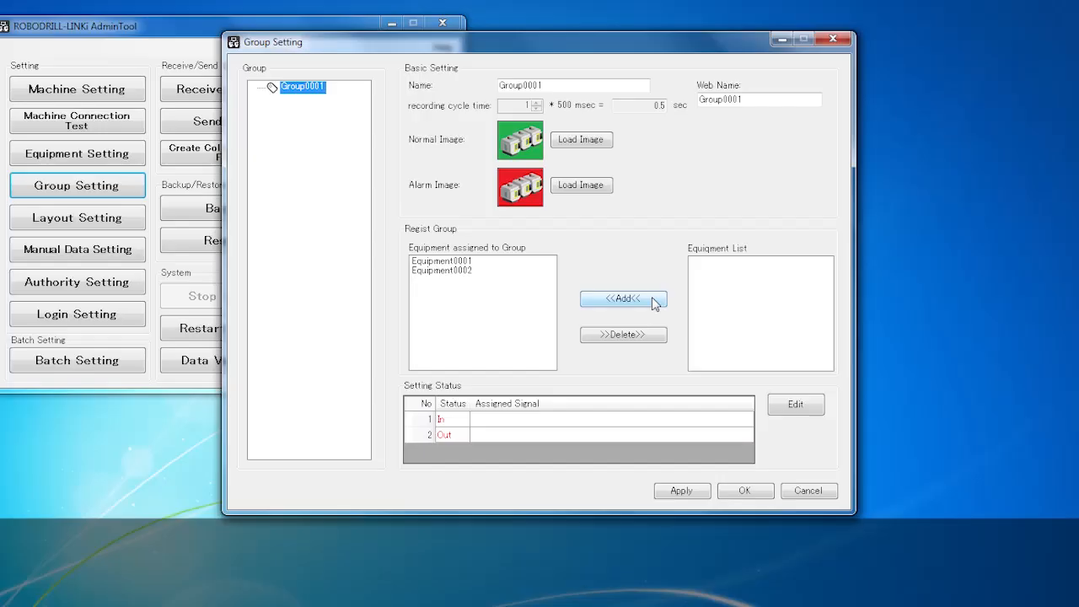
{"action": "left_click", "coordinate": [756, 493]}
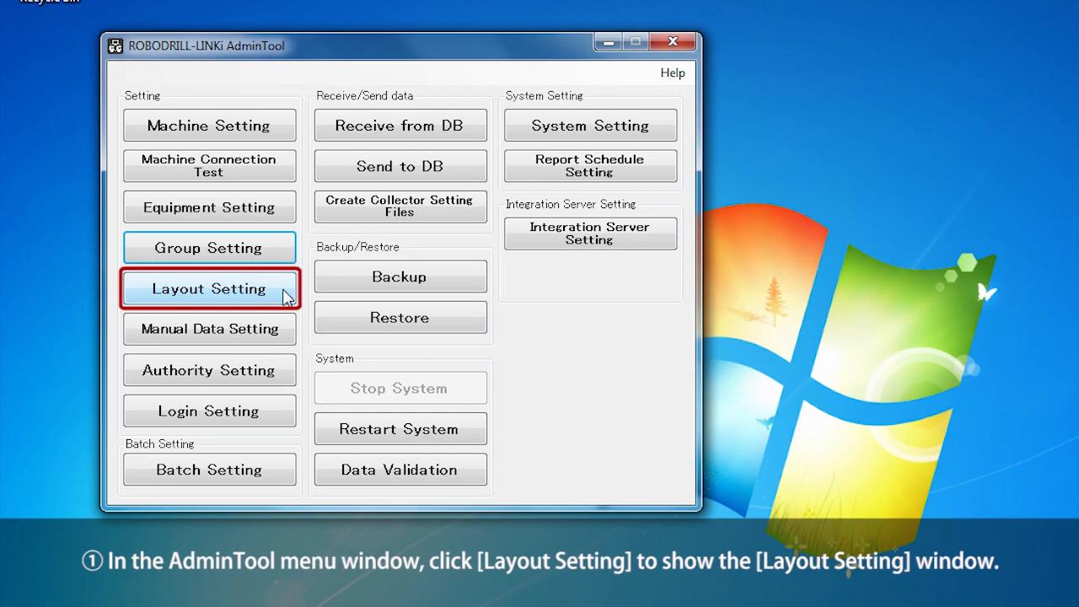
Open Layout Setting, add Layout01 to the Layout tree, and start choosing a background image.
{"action": "left_click", "coordinate": [287, 295]}
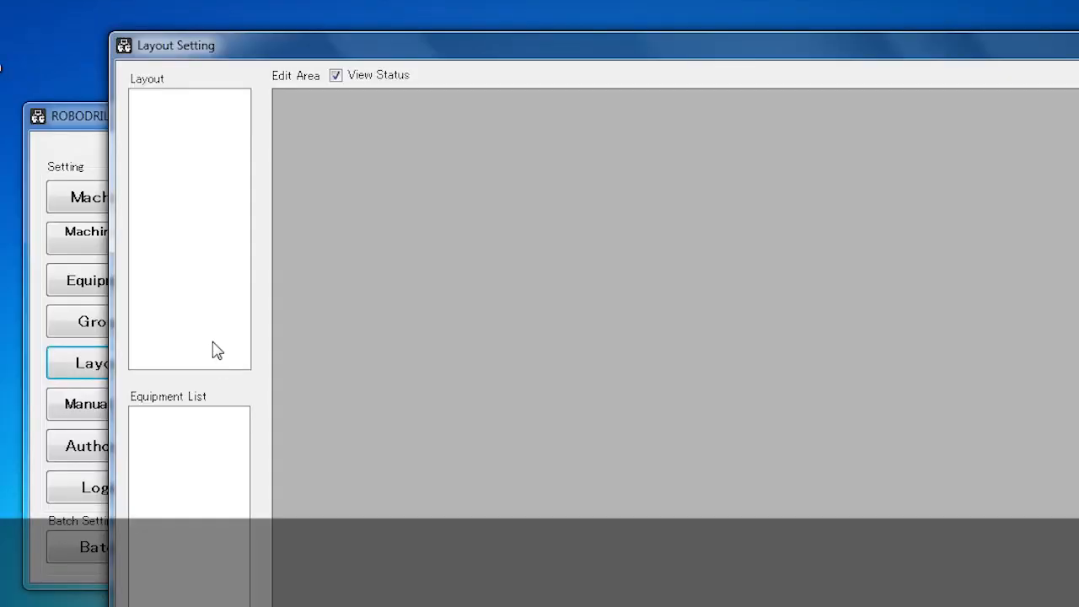
{"action": "right_click", "coordinate": [161, 125]}
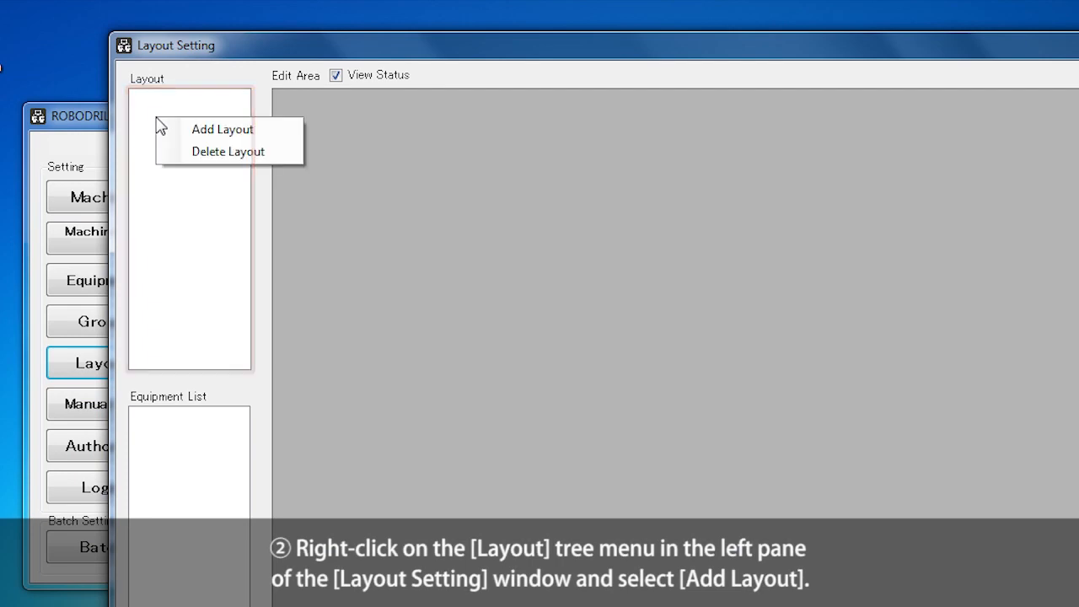
{"action": "left_click", "coordinate": [265, 131]}
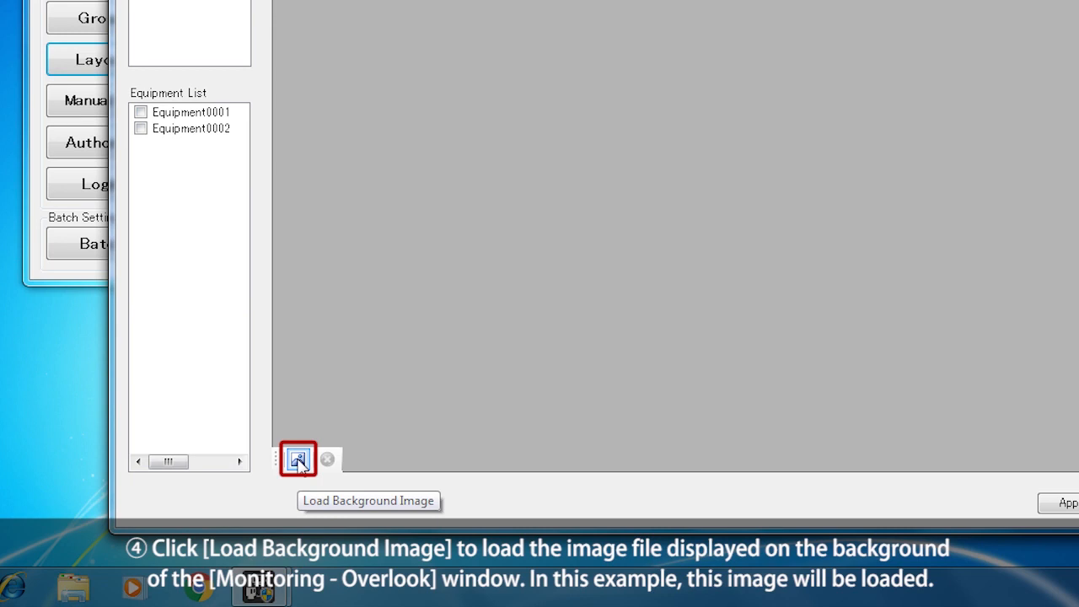
{"action": "left_click", "coordinate": [298, 460]}
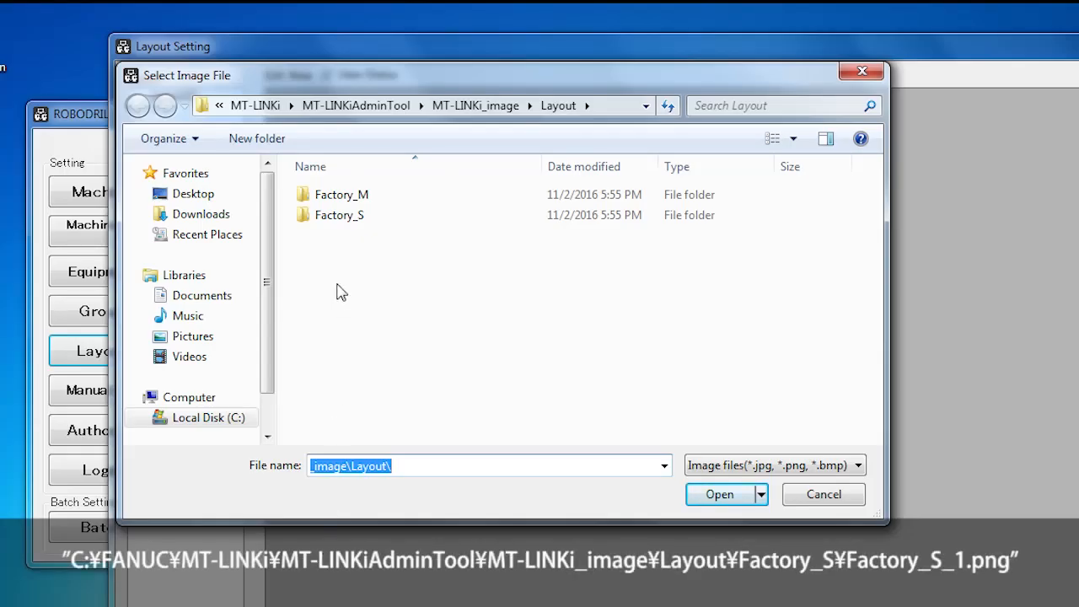
Load Factory_S_1.png from the Factory_S folder as the layout background.
{"action": "double_click", "coordinate": [308, 217]}
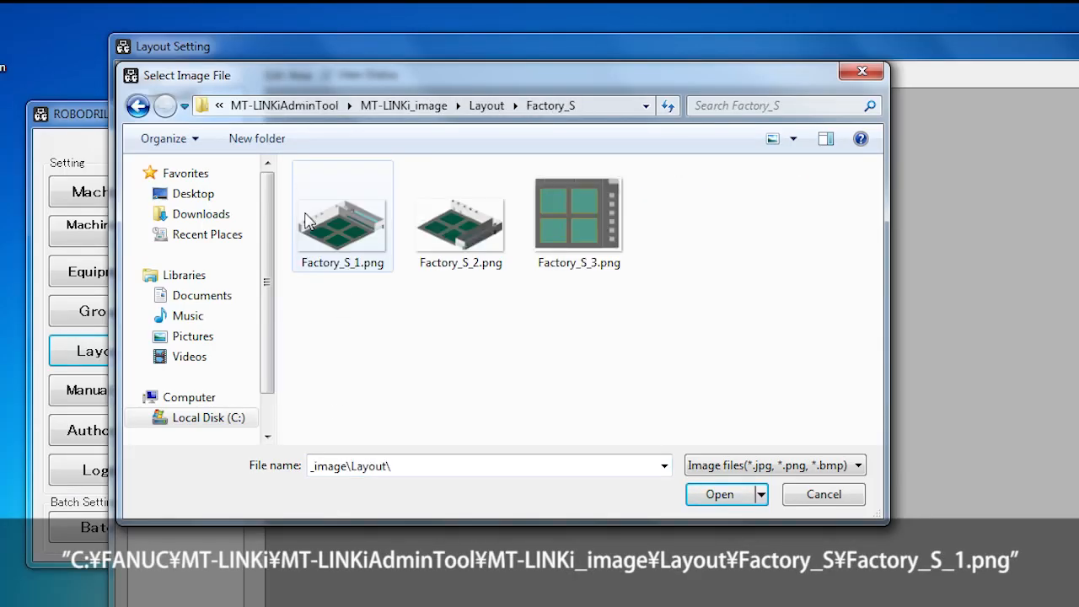
{"action": "left_click", "coordinate": [328, 224]}
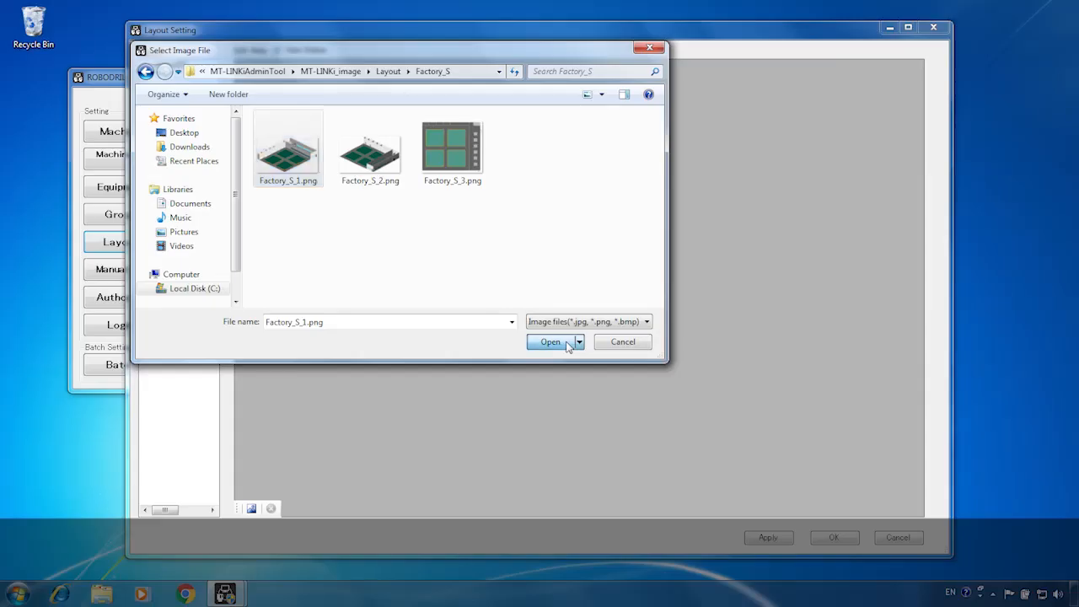
{"action": "left_click", "coordinate": [741, 491]}
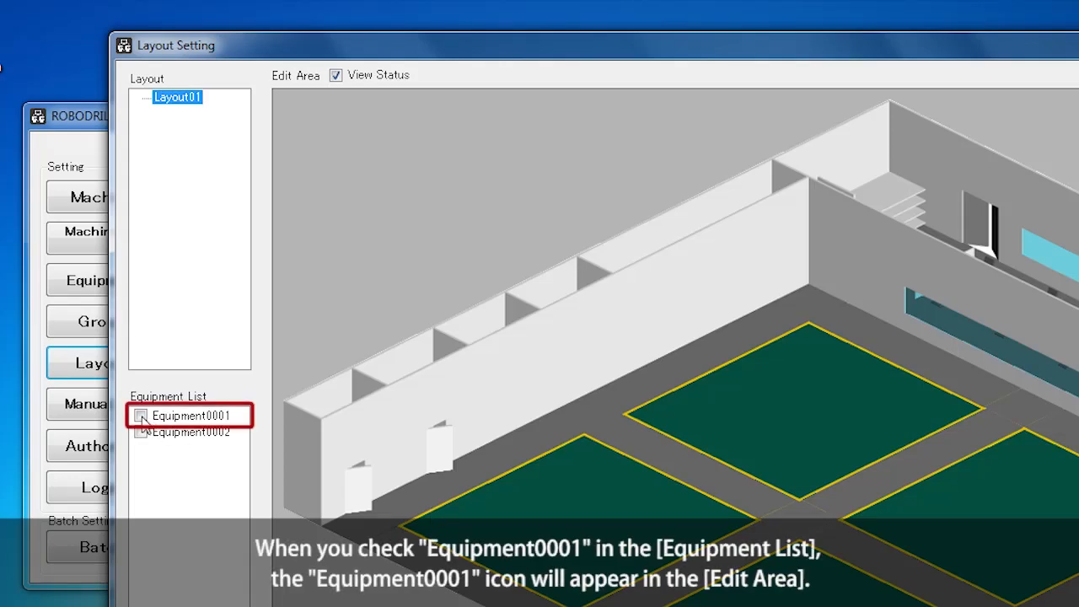
Add Equipment0001's machine icon to the layout, shrink it and centre it on the front floor square.
{"action": "left_click", "coordinate": [141, 417]}
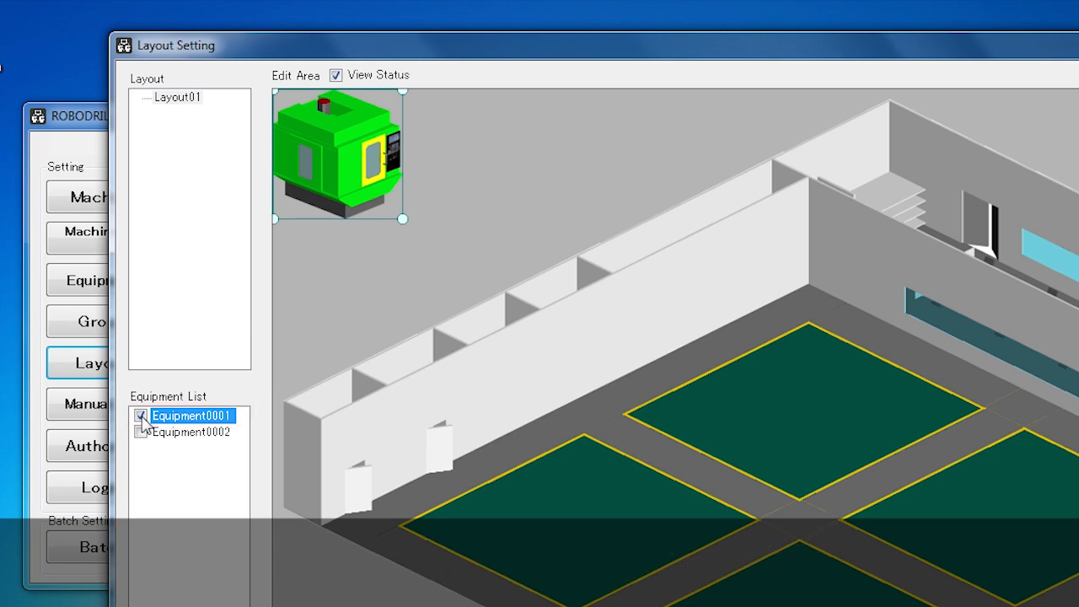
{"action": "left_click_drag", "start_coordinate": [354, 187], "coordinate": [664, 544]}
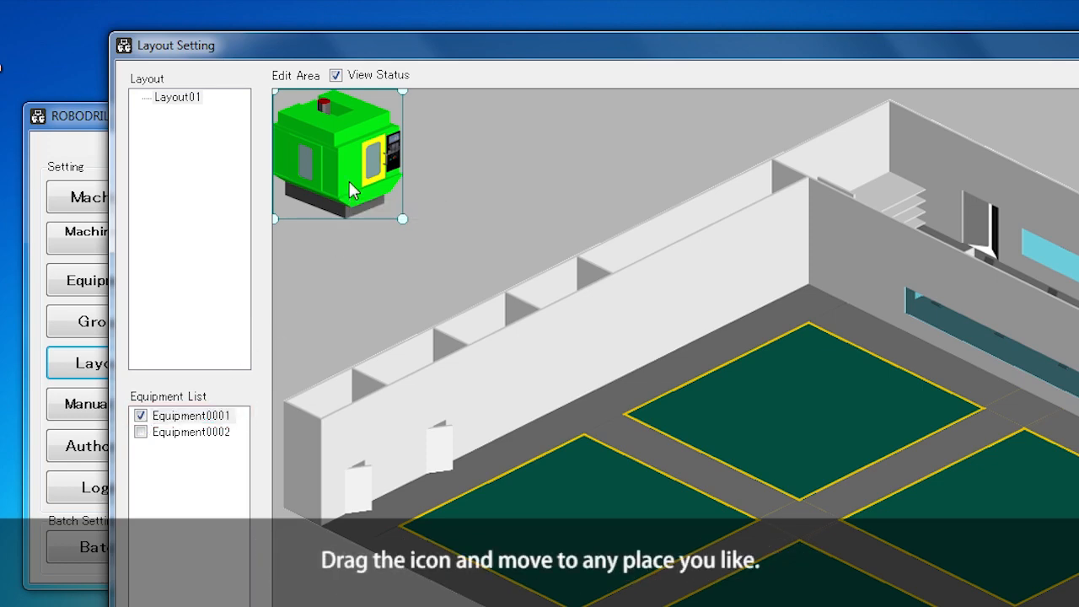
{"action": "left_click_drag", "start_coordinate": [494, 362], "coordinate": [583, 450]}
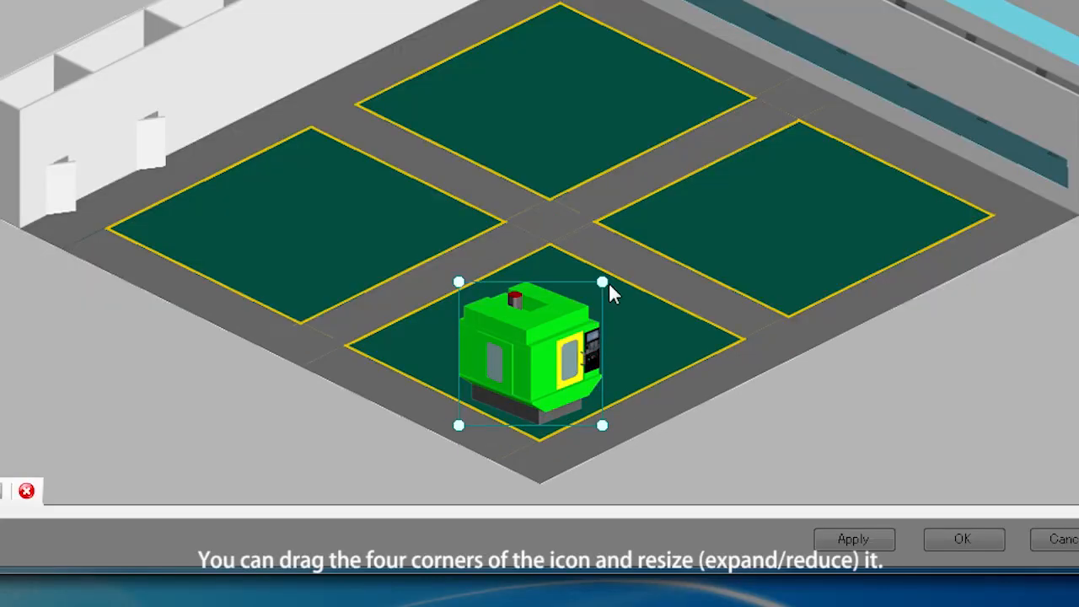
{"action": "left_click_drag", "start_coordinate": [602, 283], "coordinate": [577, 313]}
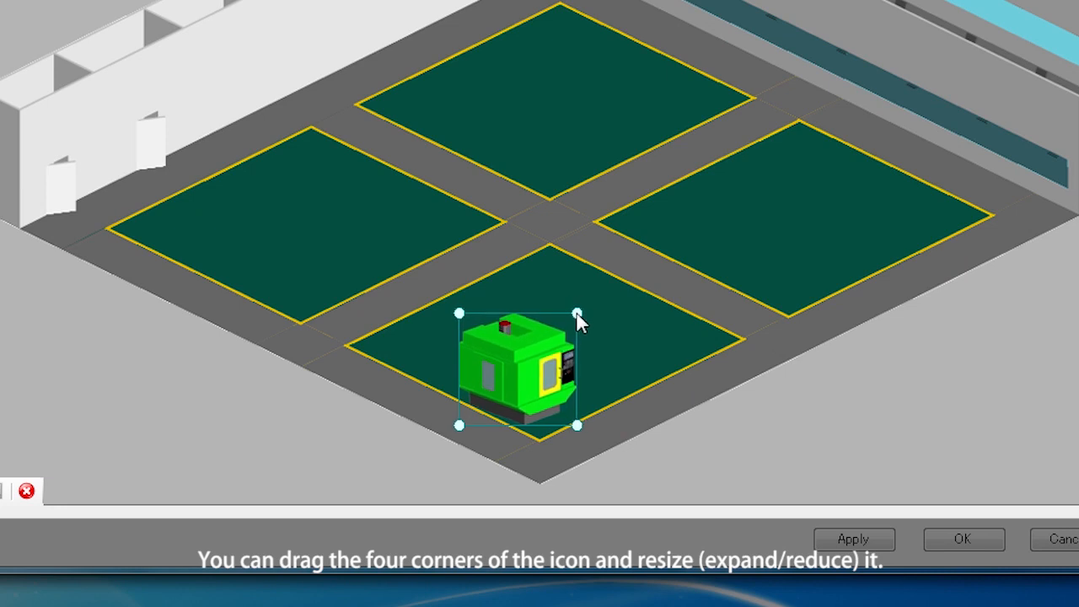
{"action": "left_click_drag", "start_coordinate": [521, 345], "coordinate": [539, 352]}
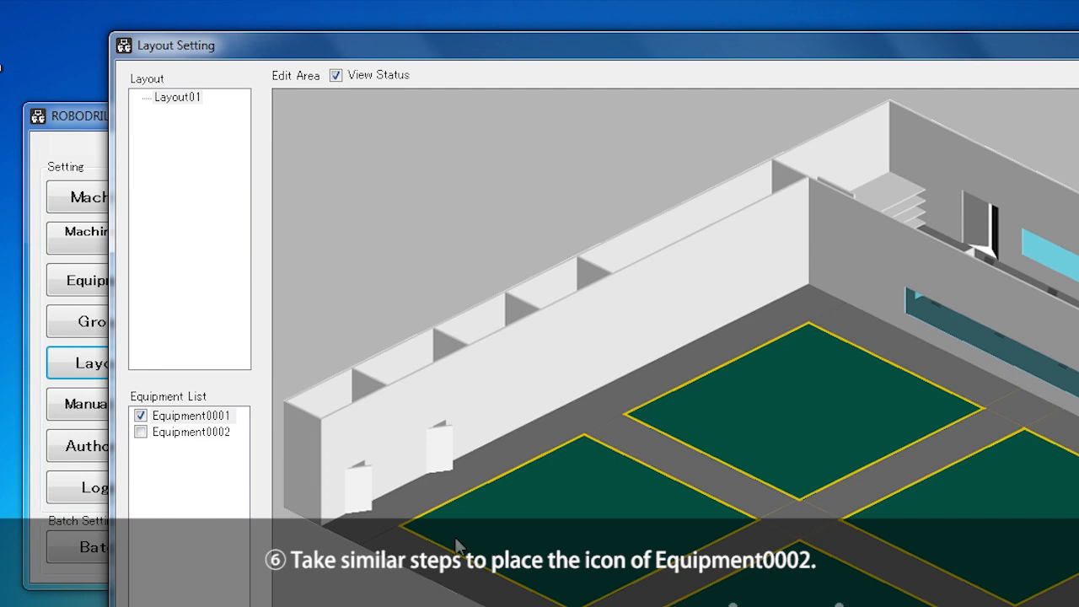
Place a shrunken Equipment0002 icon centred on the right floor square and save the layout.
{"action": "left_click", "coordinate": [140, 432]}
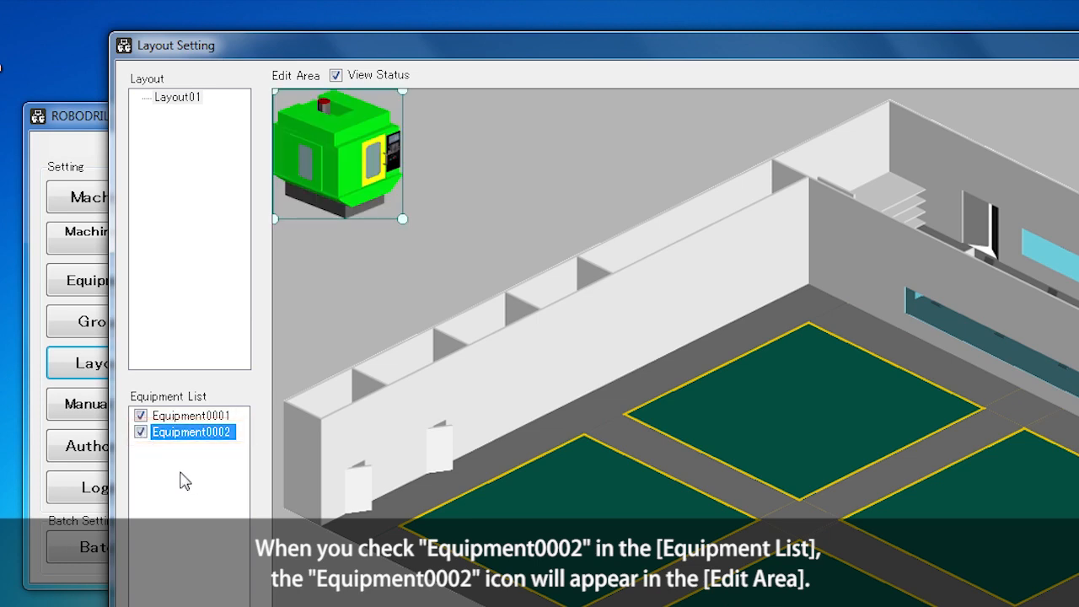
{"action": "left_click_drag", "start_coordinate": [377, 173], "coordinate": [877, 479]}
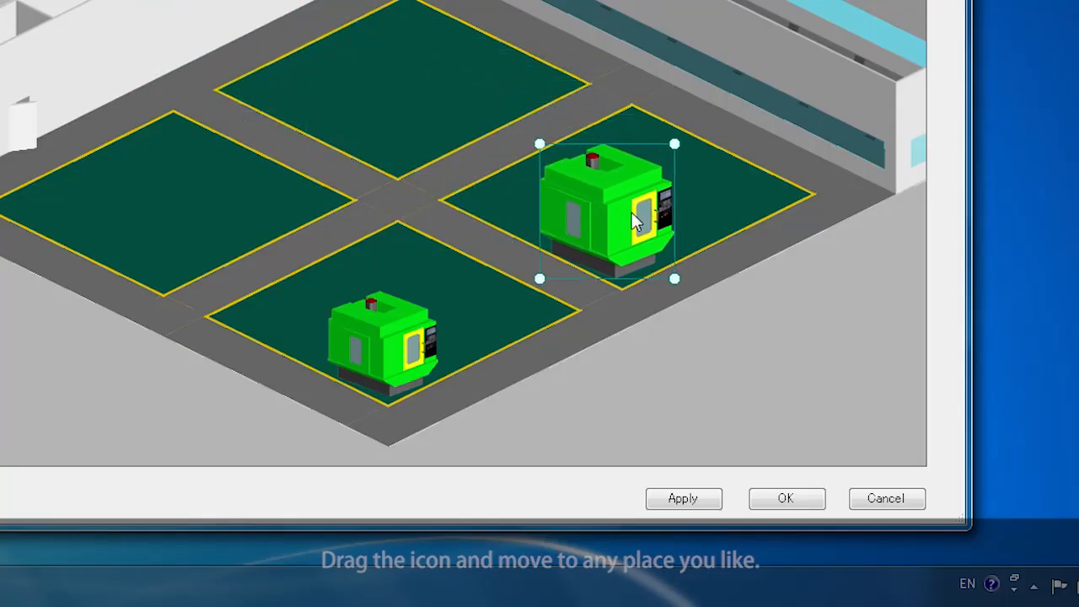
{"action": "left_click_drag", "start_coordinate": [636, 221], "coordinate": [646, 224]}
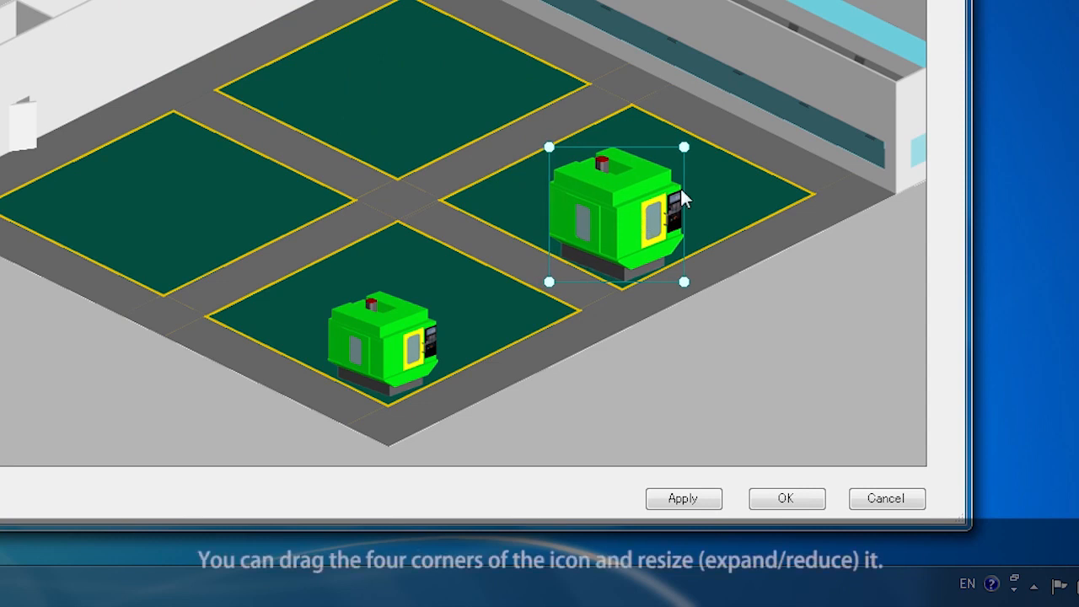
{"action": "left_click_drag", "start_coordinate": [684, 149], "coordinate": [657, 172]}
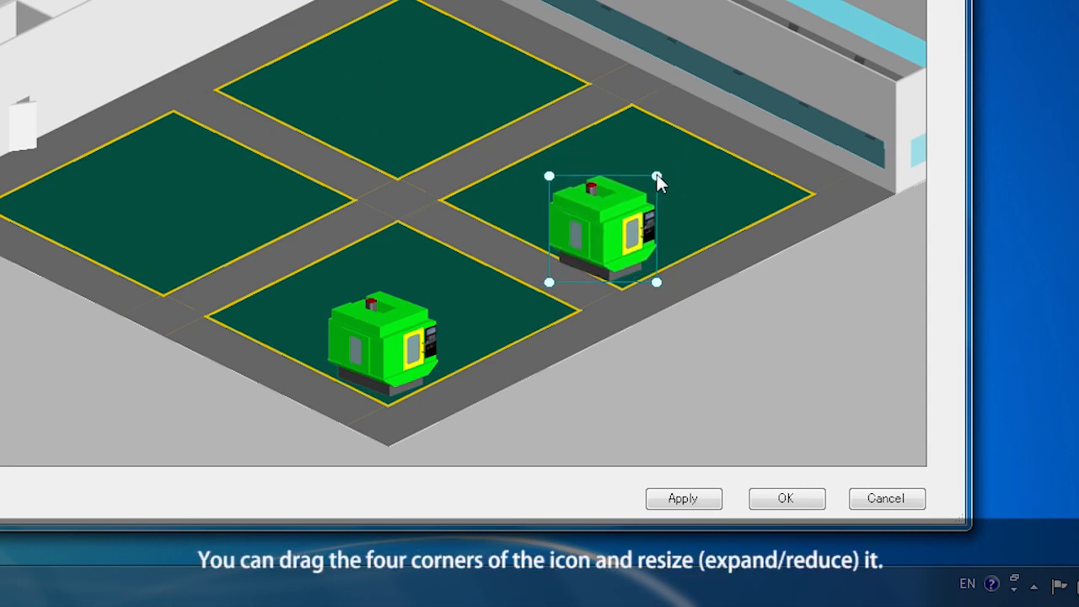
{"action": "left_click_drag", "start_coordinate": [608, 232], "coordinate": [622, 226]}
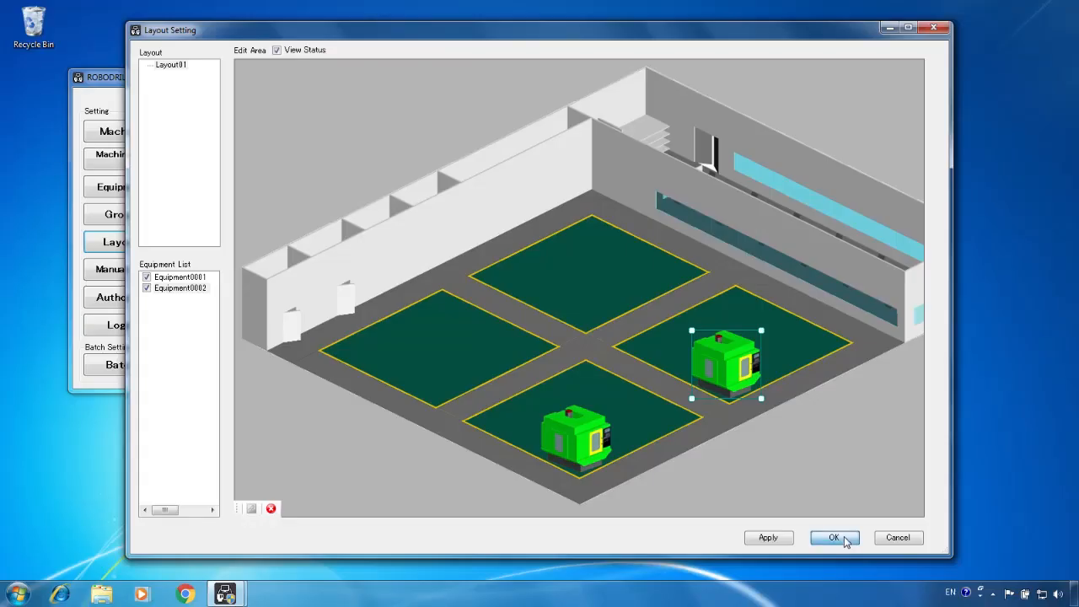
{"action": "left_click", "coordinate": [836, 538]}
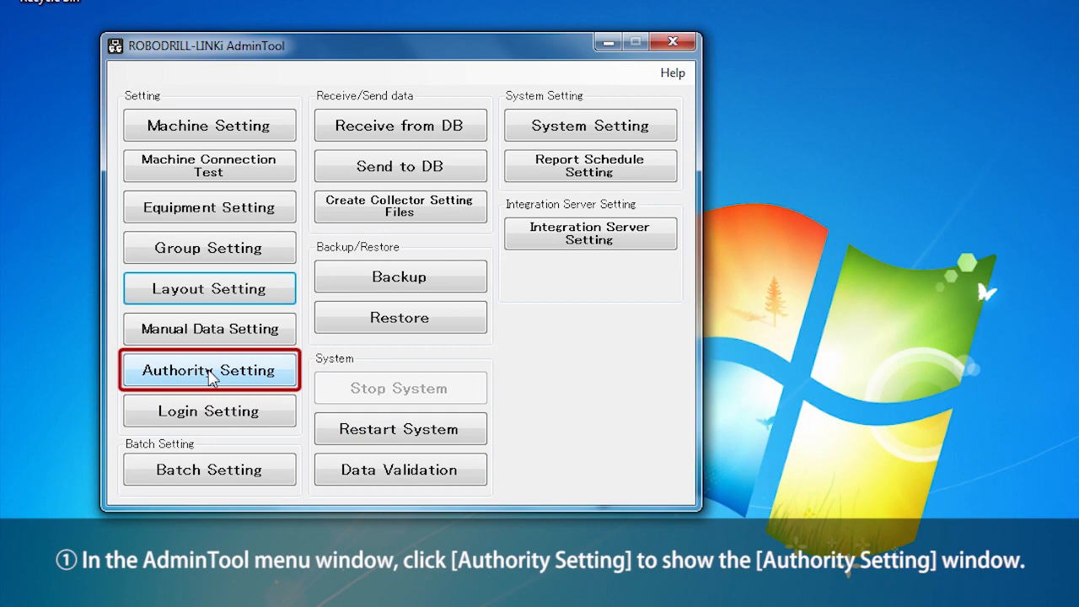
Open the Authority Setting window from the AdminTool menu.
{"action": "left_click", "coordinate": [211, 378]}
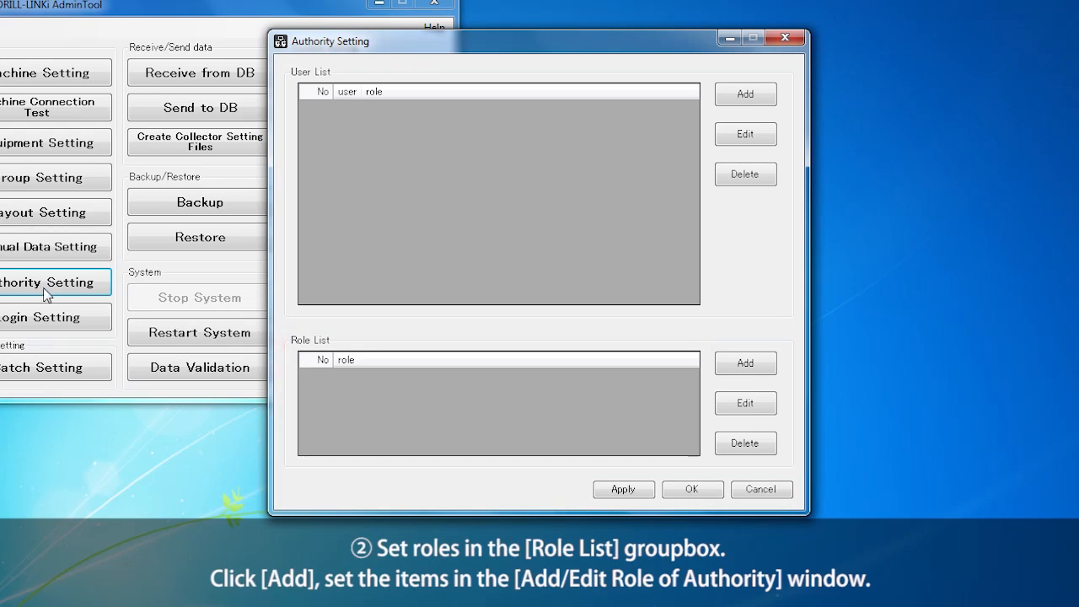
Add a new role, rename NewRole0001 to Role0001, and save it.
{"action": "left_click", "coordinate": [763, 369]}
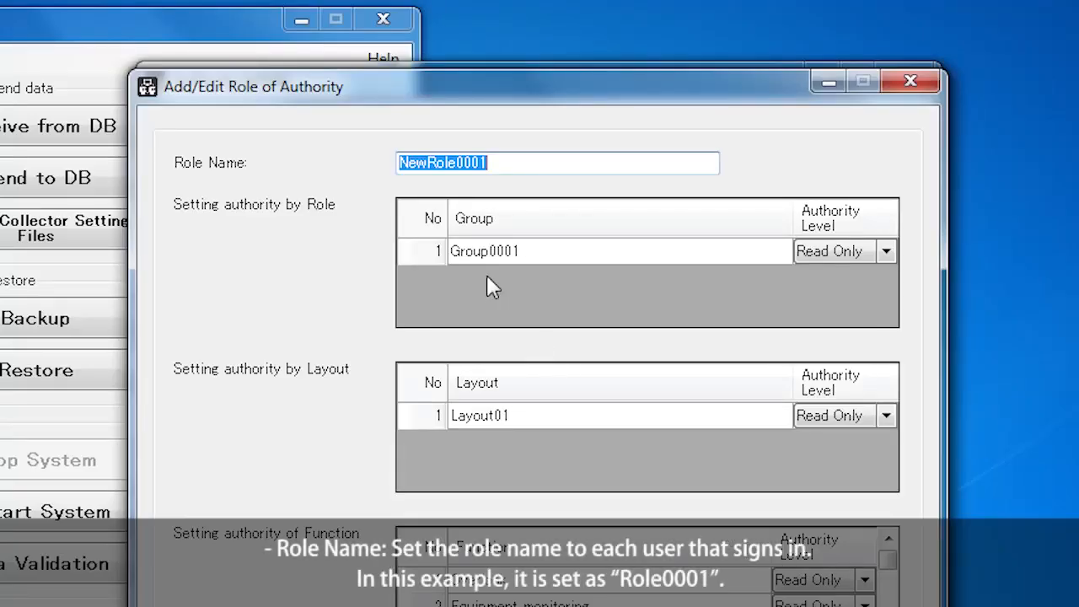
{"action": "left_click_drag", "start_coordinate": [427, 164], "coordinate": [401, 166]}
{"action": "key", "text": "Delete"}
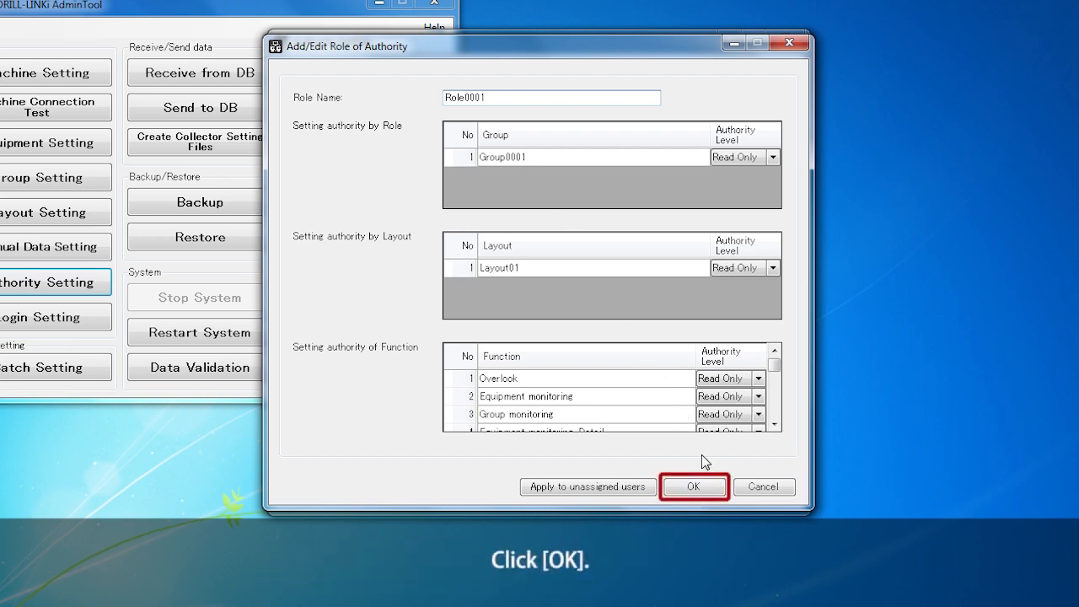
{"action": "left_click", "coordinate": [710, 490]}
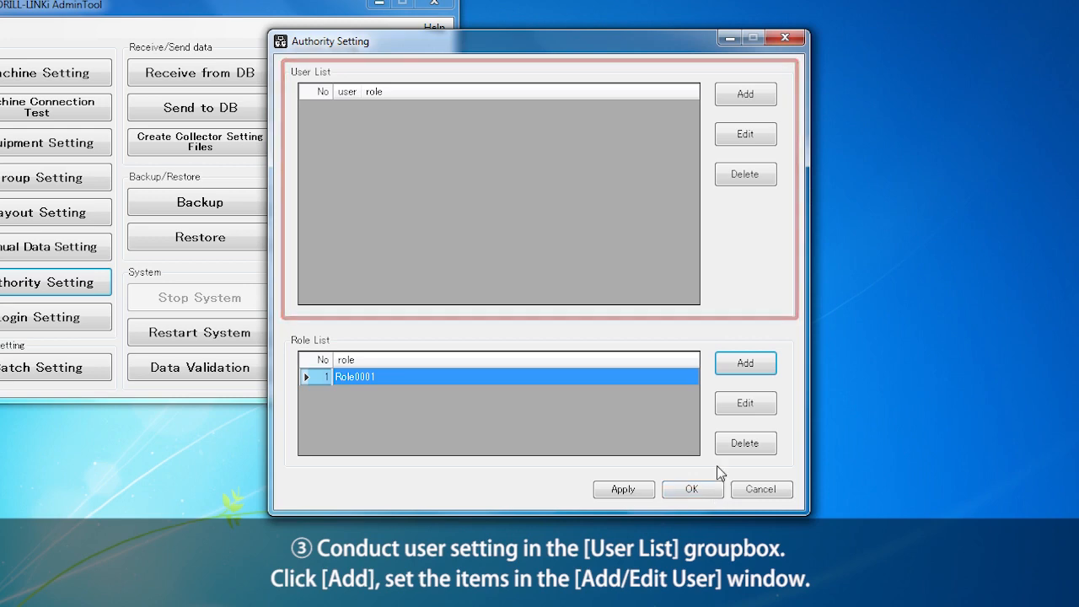
Add a new user renamed to User0001 and assign it the Role0001 role.
{"action": "left_click", "coordinate": [749, 100]}
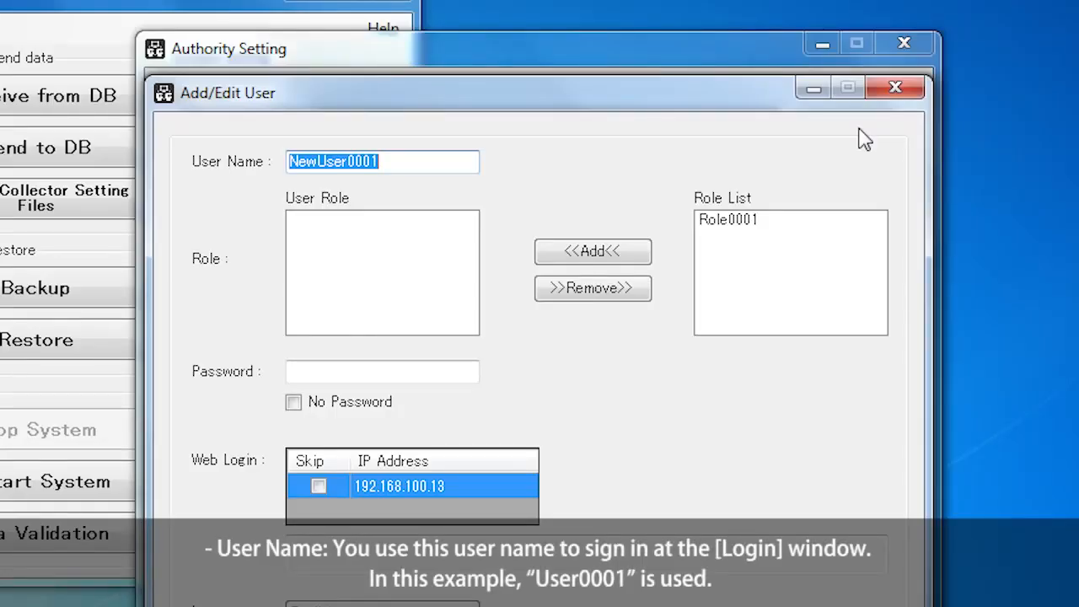
{"action": "left_click_drag", "start_coordinate": [316, 163], "coordinate": [279, 162]}
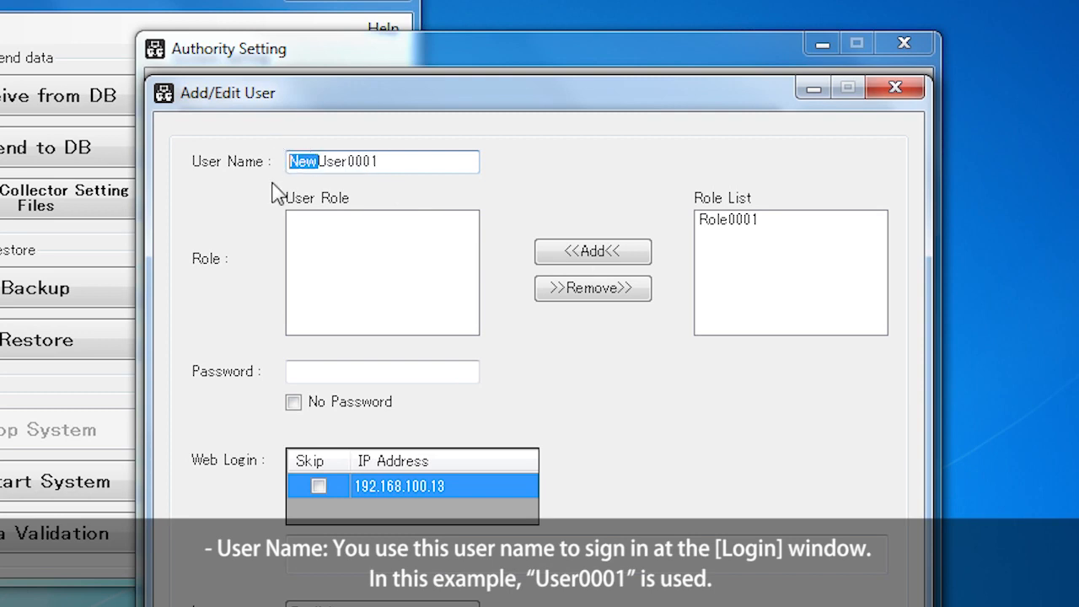
{"action": "key", "text": "Delete"}
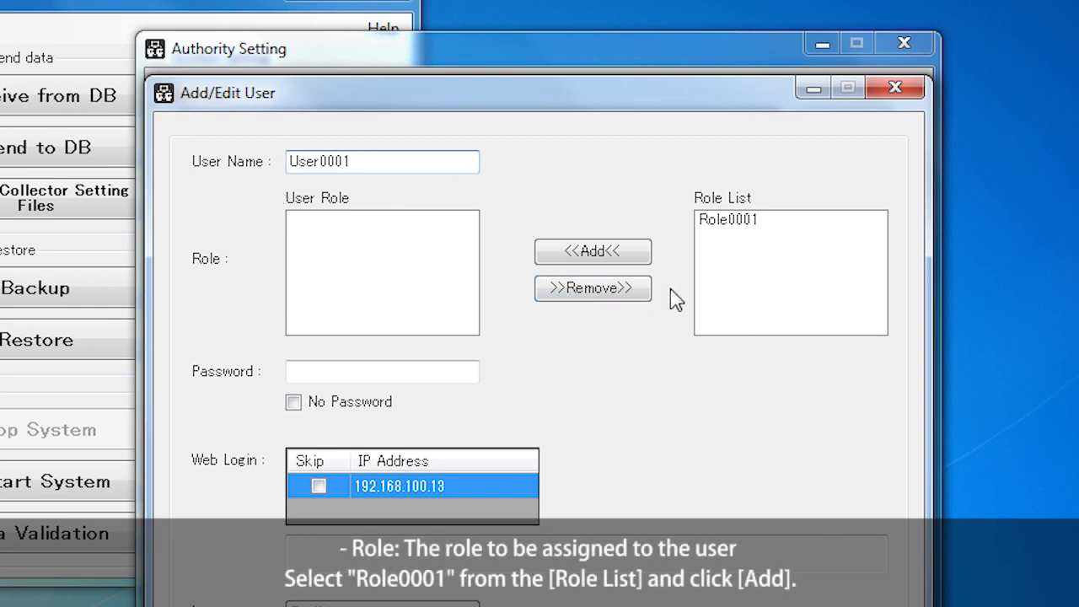
{"action": "left_click", "coordinate": [729, 233]}
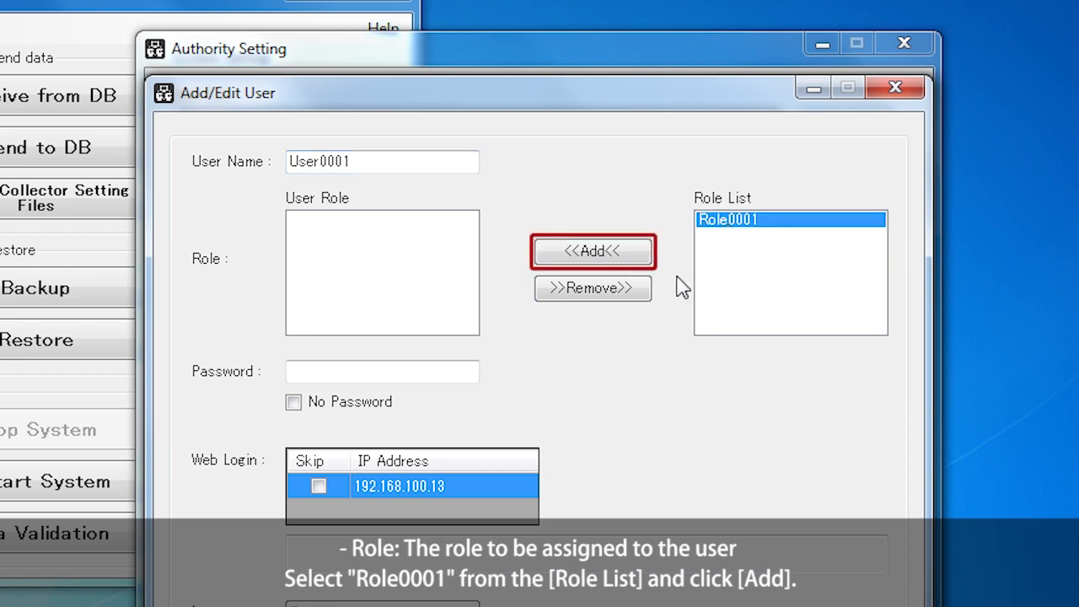
{"action": "left_click", "coordinate": [609, 258]}
Enter the user's password, keep English as web language, then save and close Authority Setting.
{"action": "left_click", "coordinate": [397, 368]}
{"action": "type", "text": "*******"}
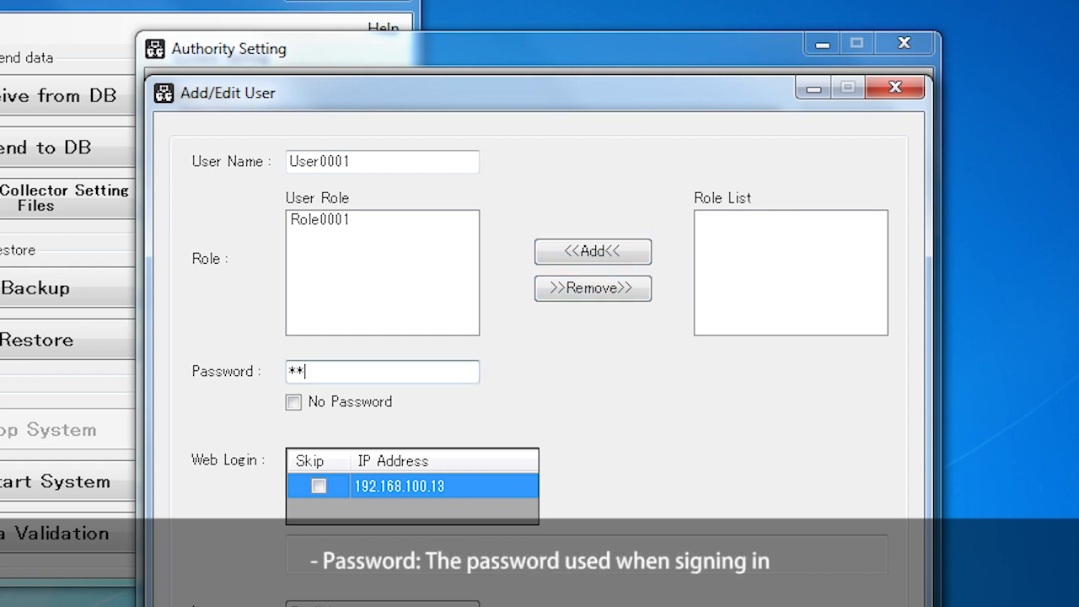
{"action": "type", "text": "*"}
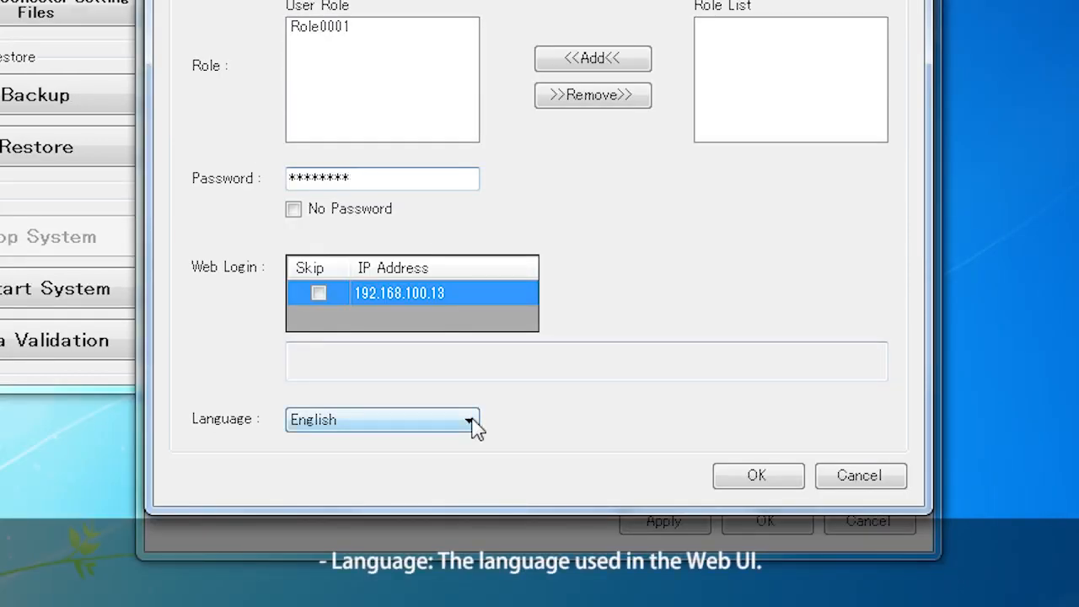
{"action": "left_click", "coordinate": [472, 425]}
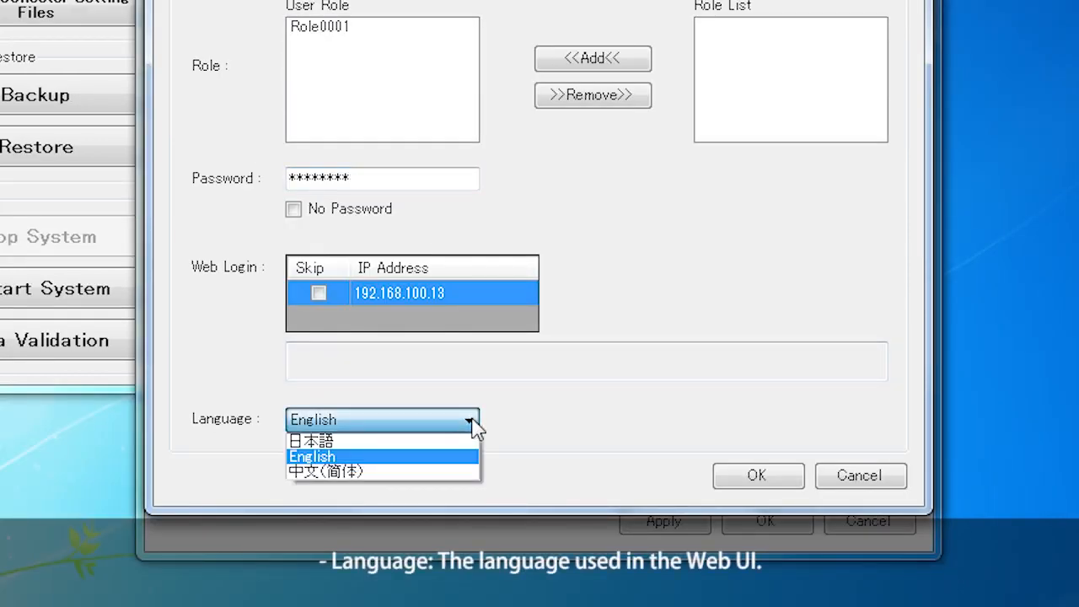
{"action": "left_click", "coordinate": [470, 464]}
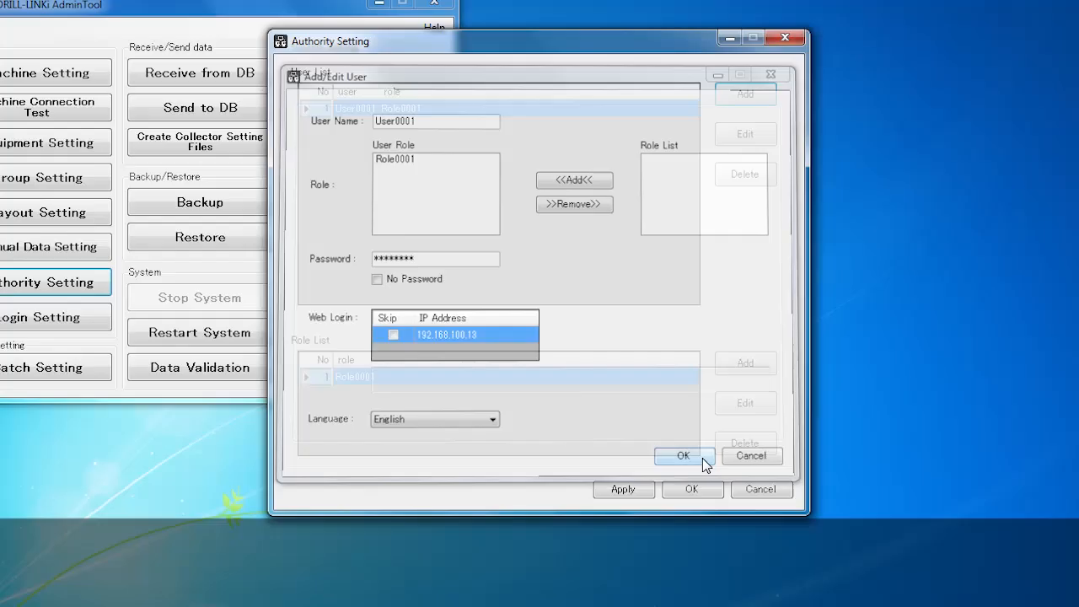
{"action": "left_click", "coordinate": [784, 478]}
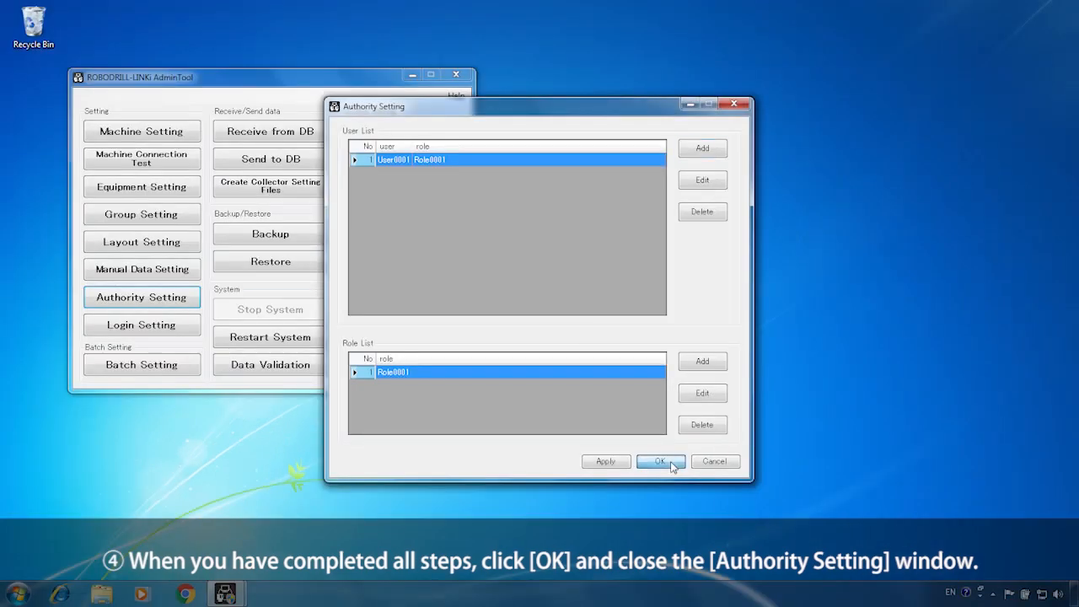
{"action": "left_click", "coordinate": [706, 492]}
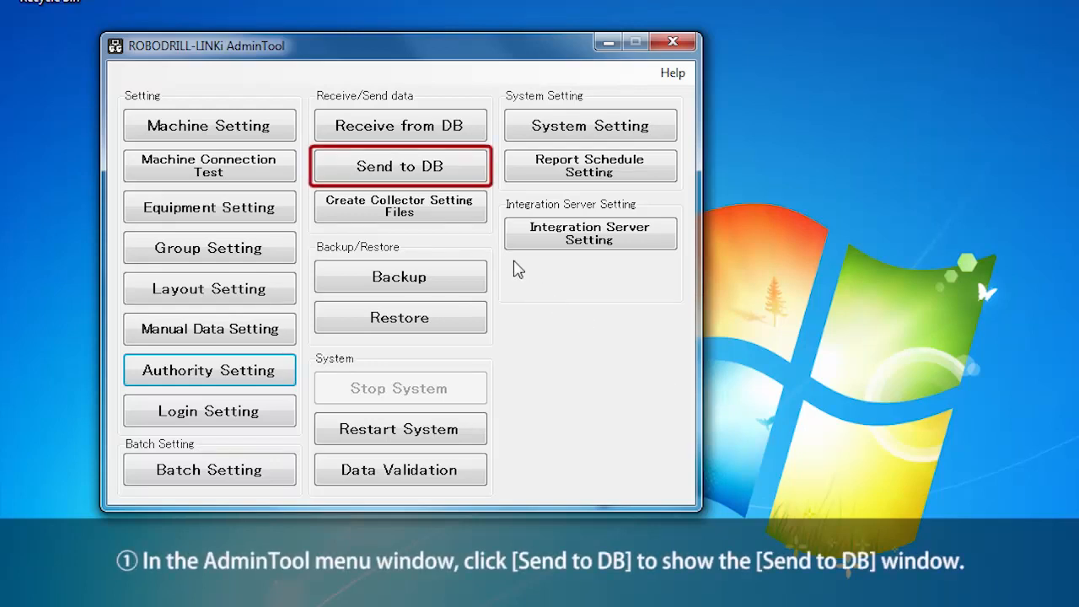
Send the setting data to the DB with Reboot Receiver checked, then close after success.
{"action": "left_click", "coordinate": [456, 169]}
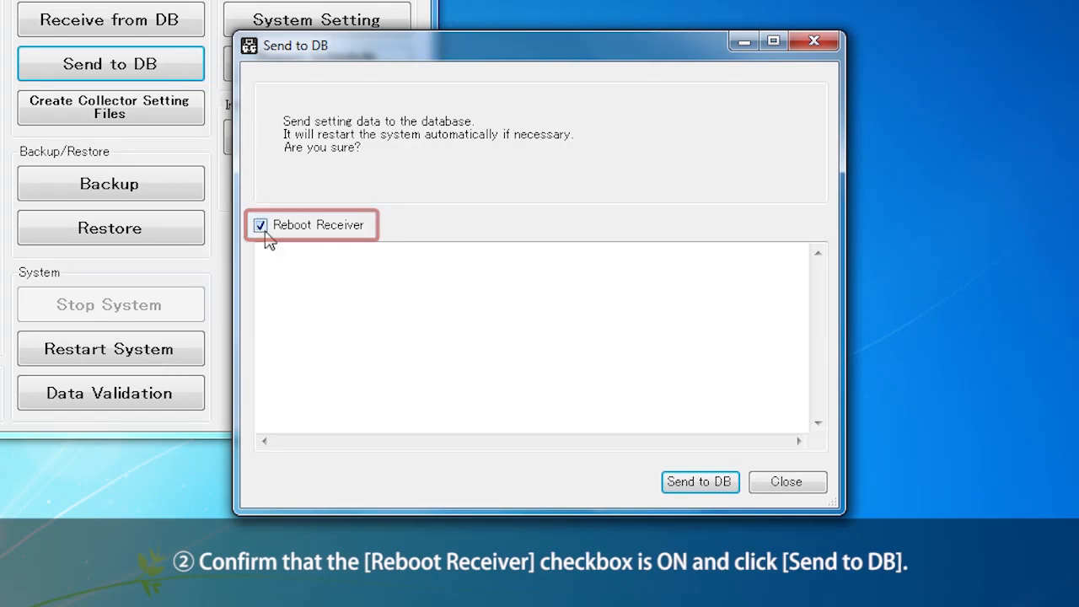
{"action": "left_click", "coordinate": [712, 486]}
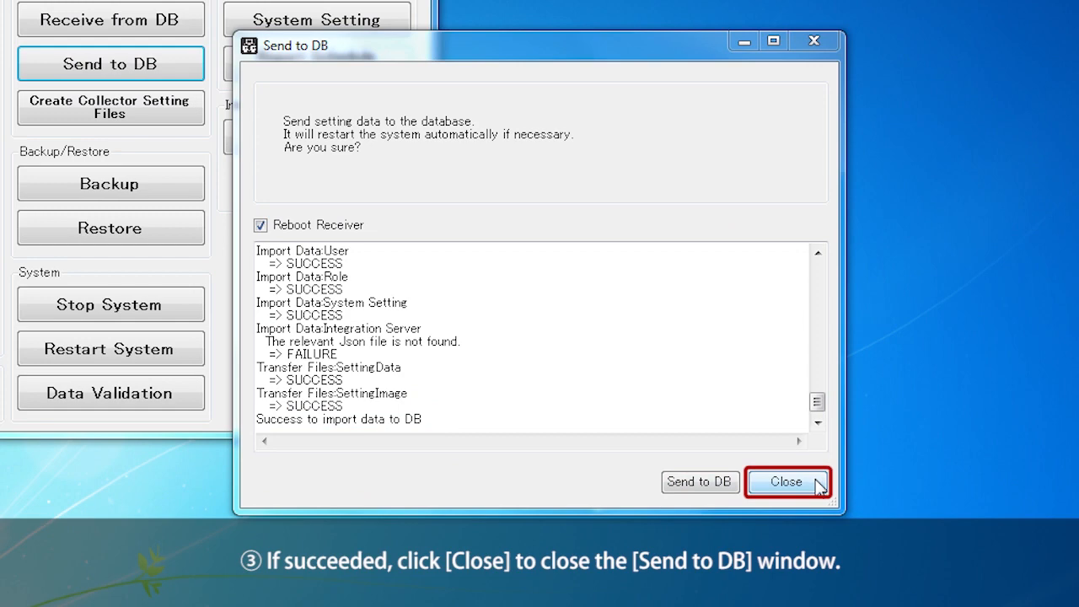
{"action": "left_click", "coordinate": [788, 482]}
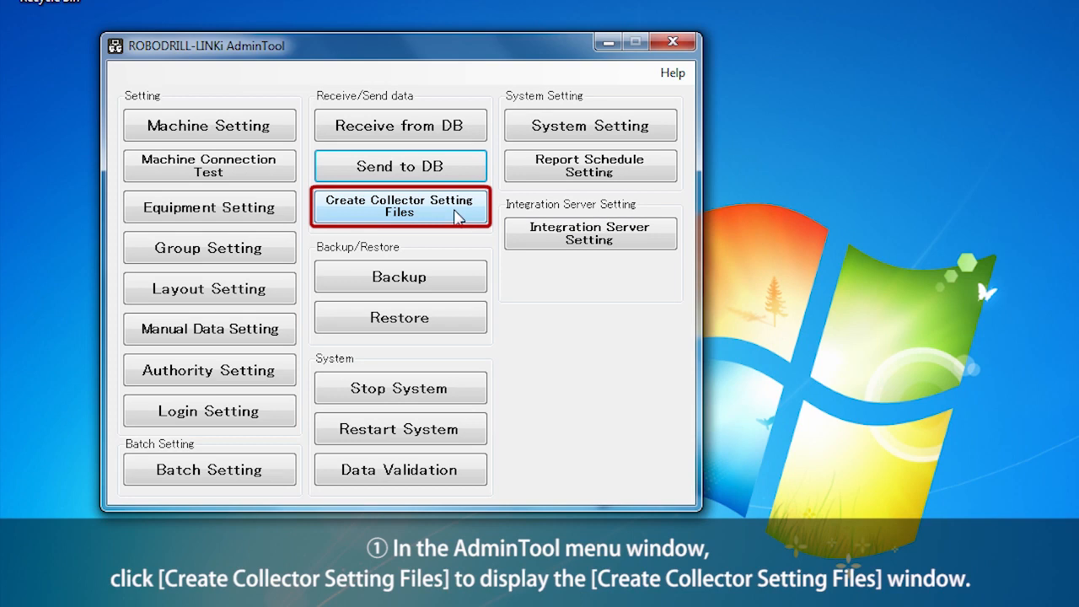
{"action": "left_click", "coordinate": [456, 217]}
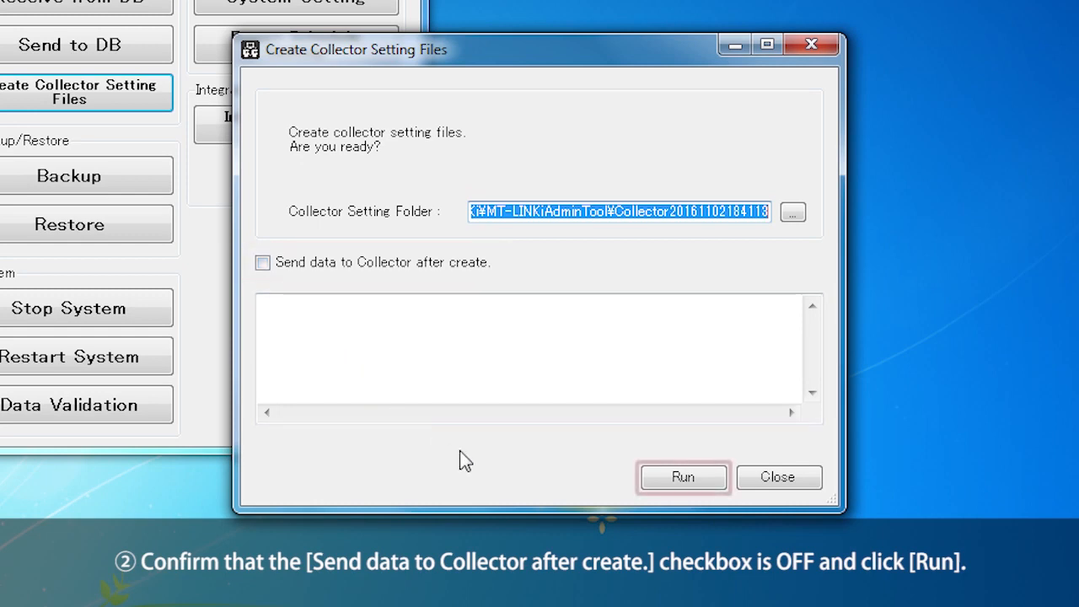
{"action": "left_click", "coordinate": [704, 485]}
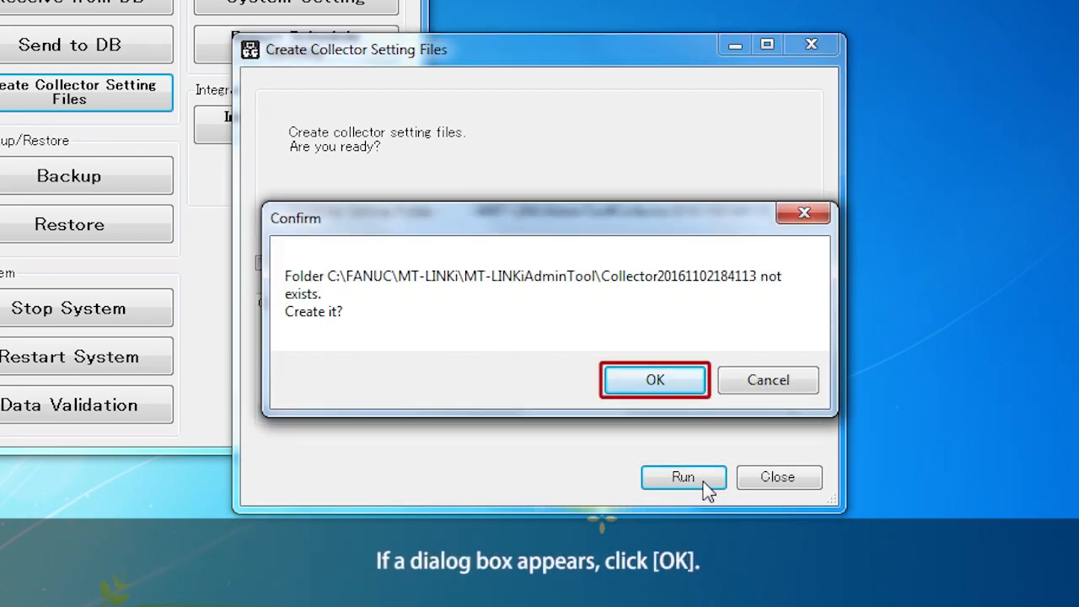
{"action": "left_click", "coordinate": [689, 383]}
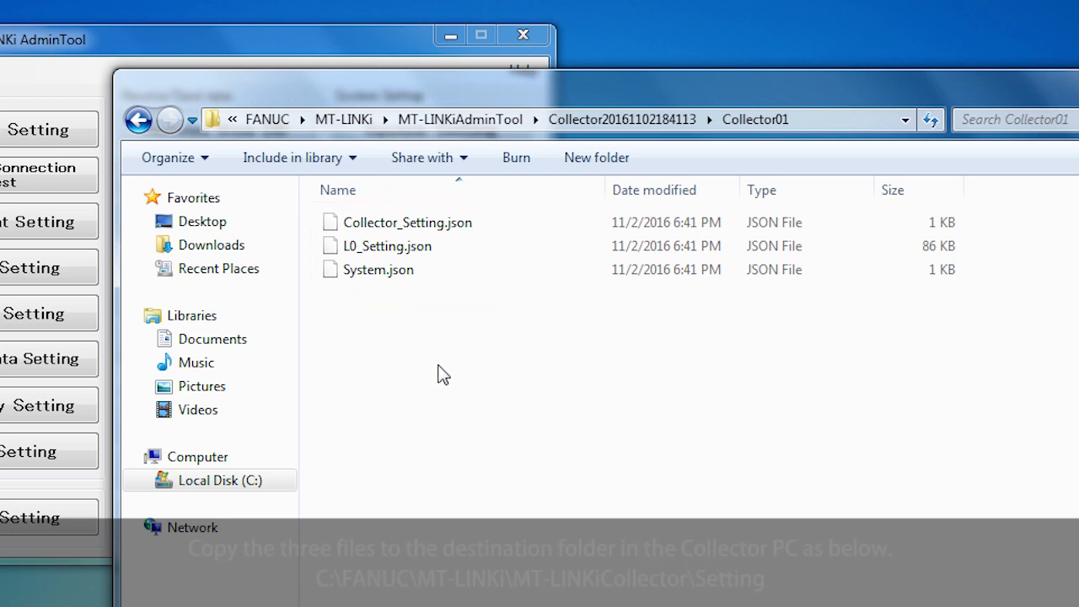
Copy Collector_Setting.json, L0_Setting.json and System.json from the Collector01 folder.
{"action": "left_click_drag", "start_coordinate": [307, 217], "coordinate": [346, 281]}
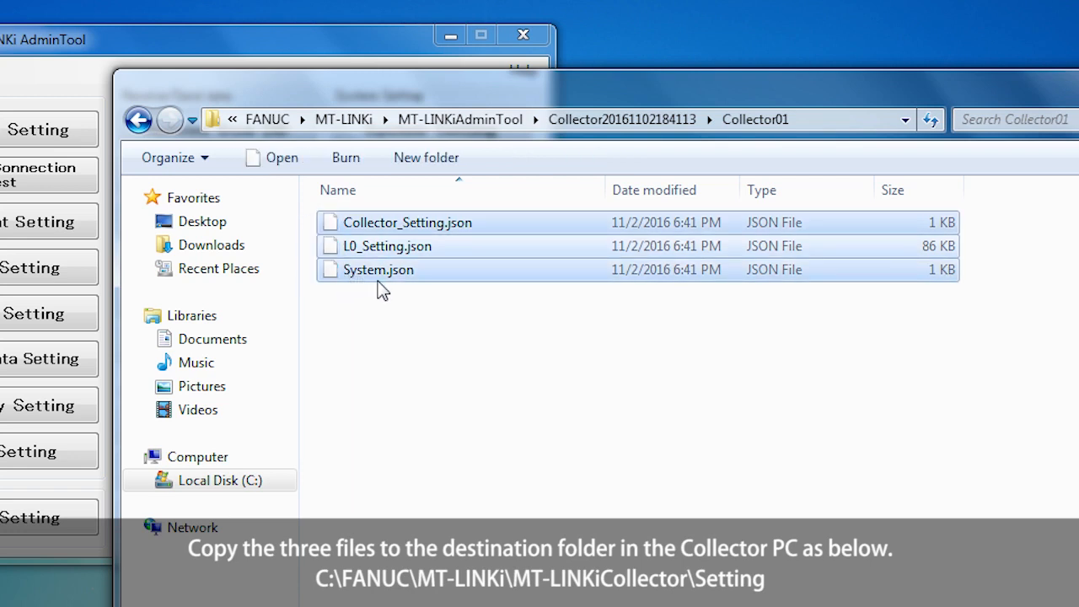
{"action": "right_click", "coordinate": [423, 271]}
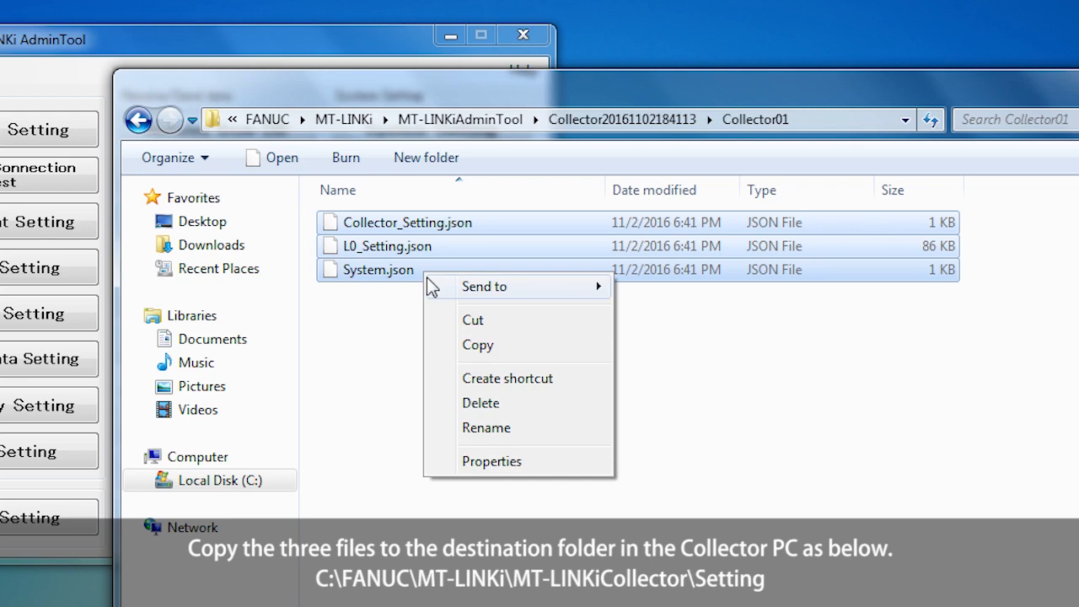
{"action": "left_click", "coordinate": [514, 356]}
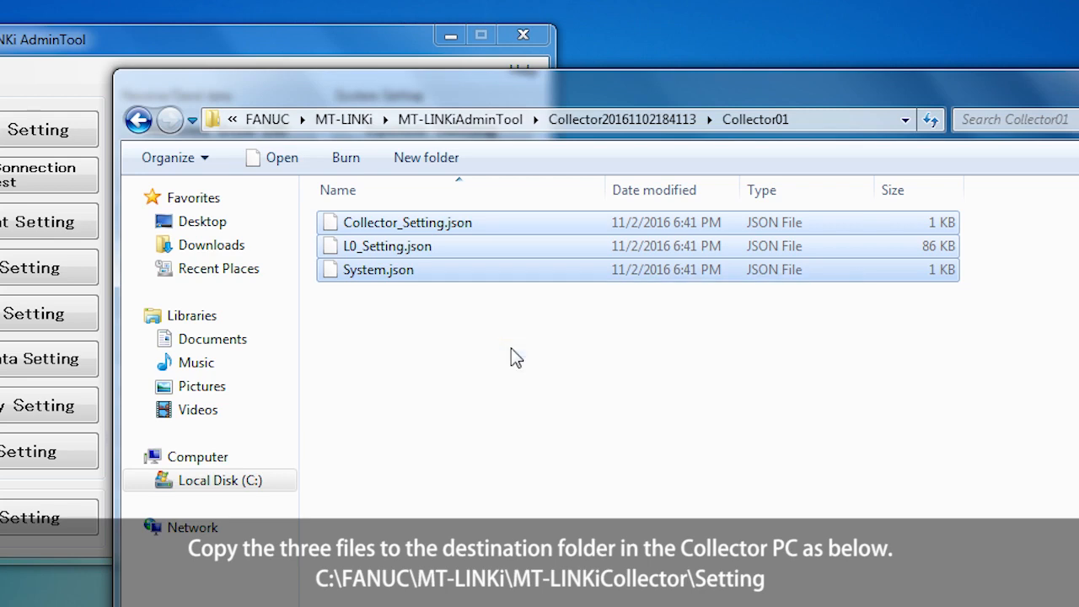
Paste the three JSON files into C:\FANUC\MT-LINKi\MT-LINKiCollector\Setting.
{"action": "left_click", "coordinate": [343, 120]}
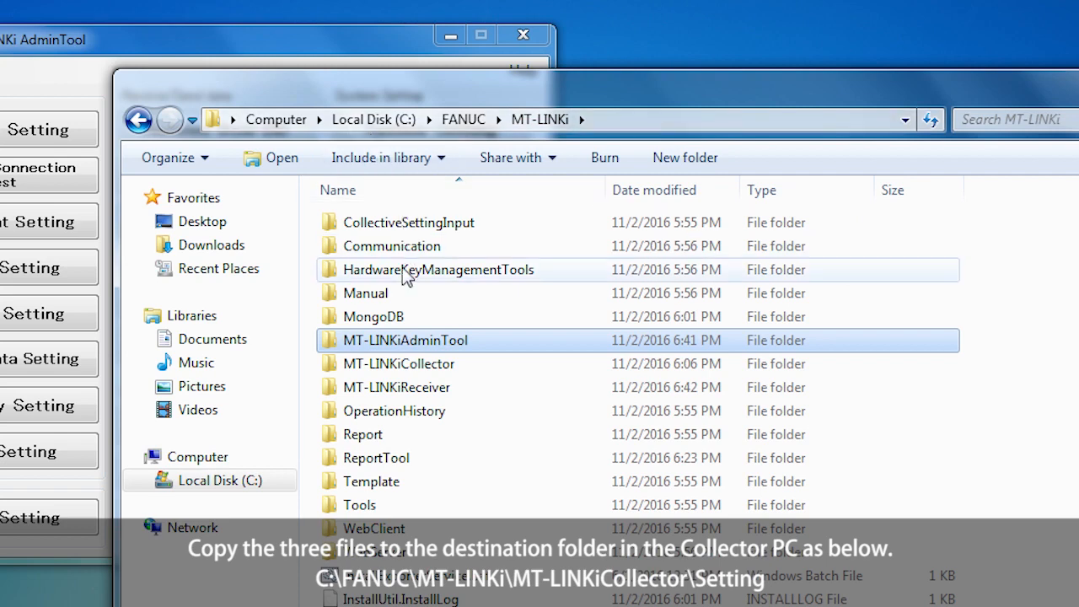
{"action": "double_click", "coordinate": [352, 365]}
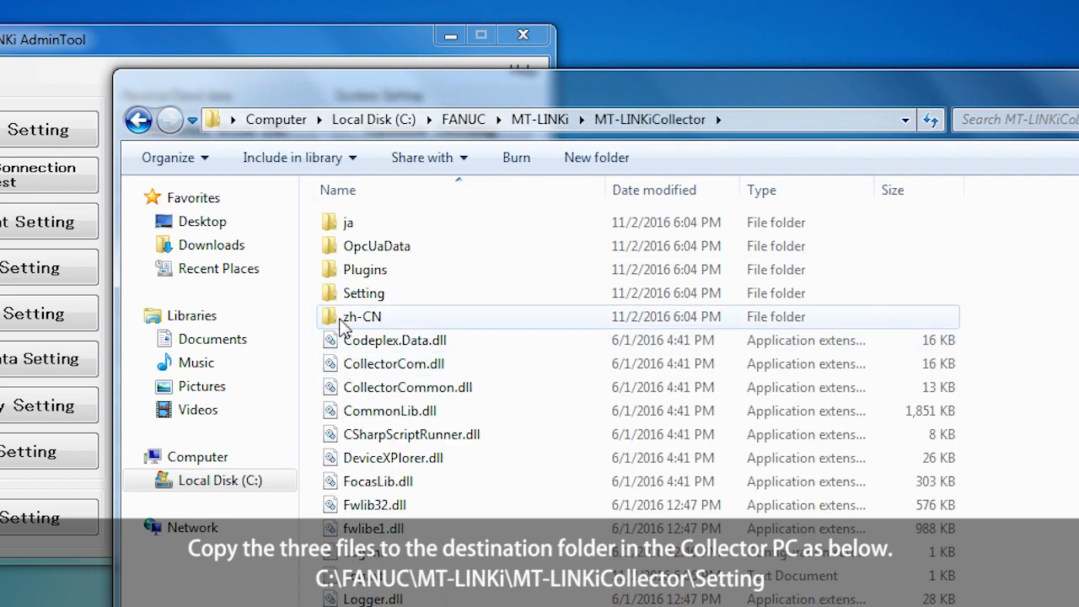
{"action": "double_click", "coordinate": [337, 294]}
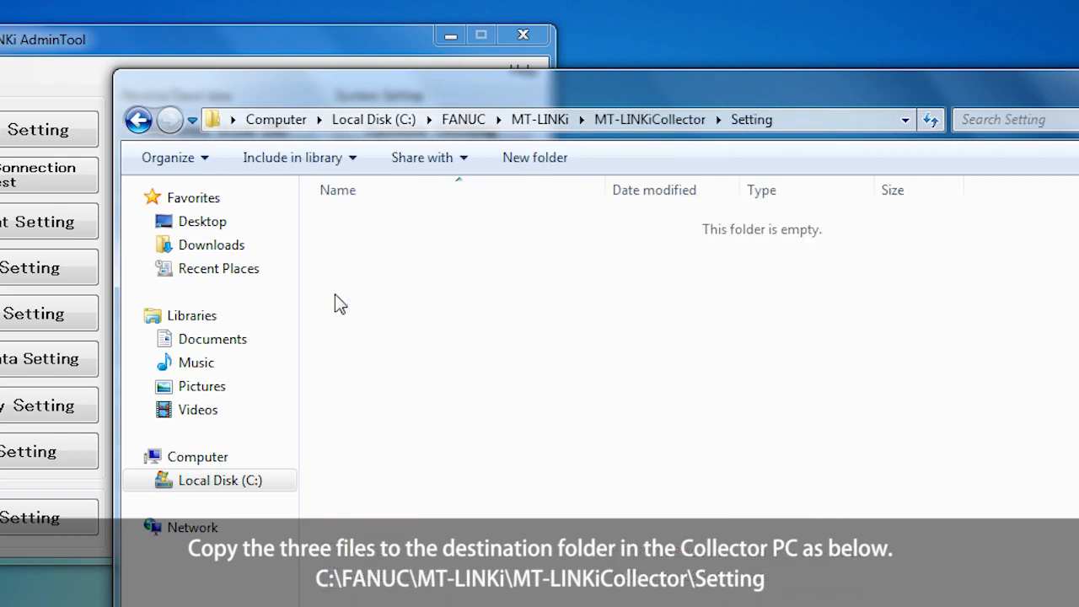
{"action": "right_click", "coordinate": [375, 264]}
{"action": "mouse_move", "coordinate": [380, 275]}
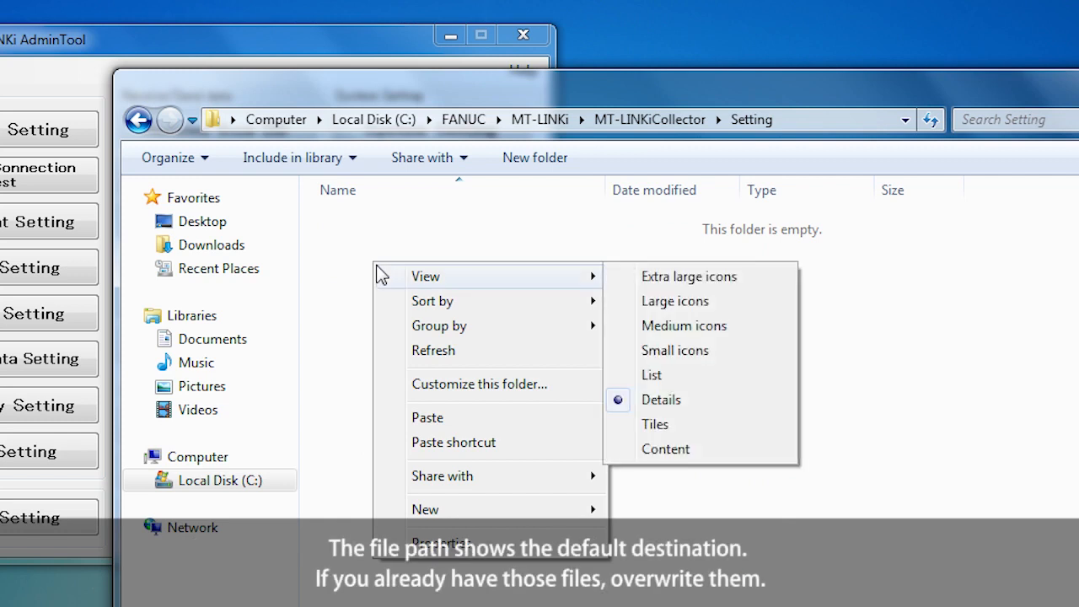
{"action": "left_click", "coordinate": [450, 417]}
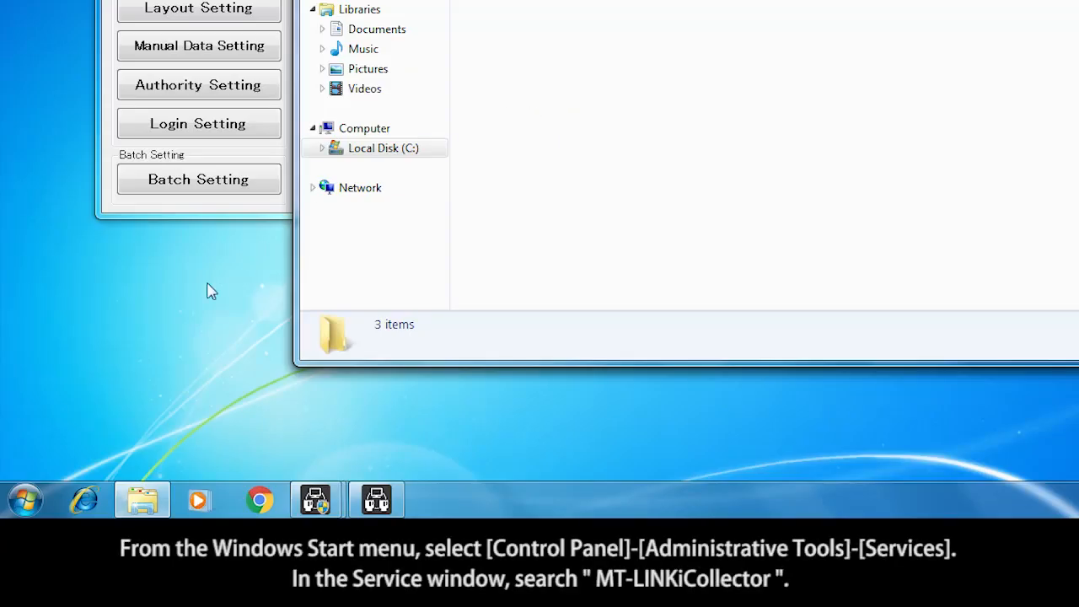
Open Services from Control Panel's Administrative Tools.
{"action": "left_click", "coordinate": [25, 500]}
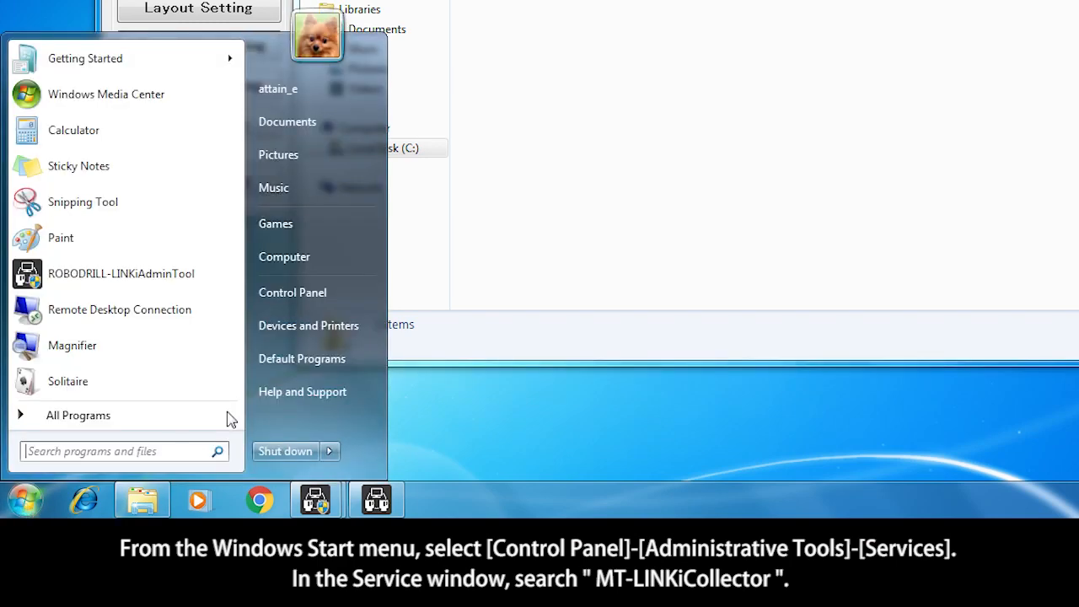
{"action": "left_click", "coordinate": [338, 295]}
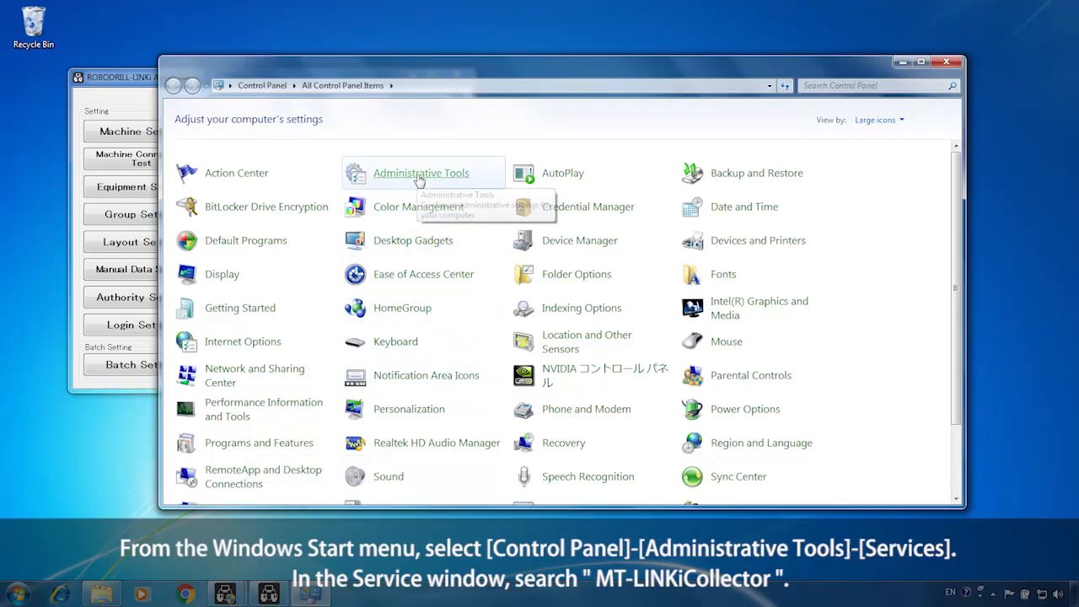
{"action": "left_click", "coordinate": [419, 177]}
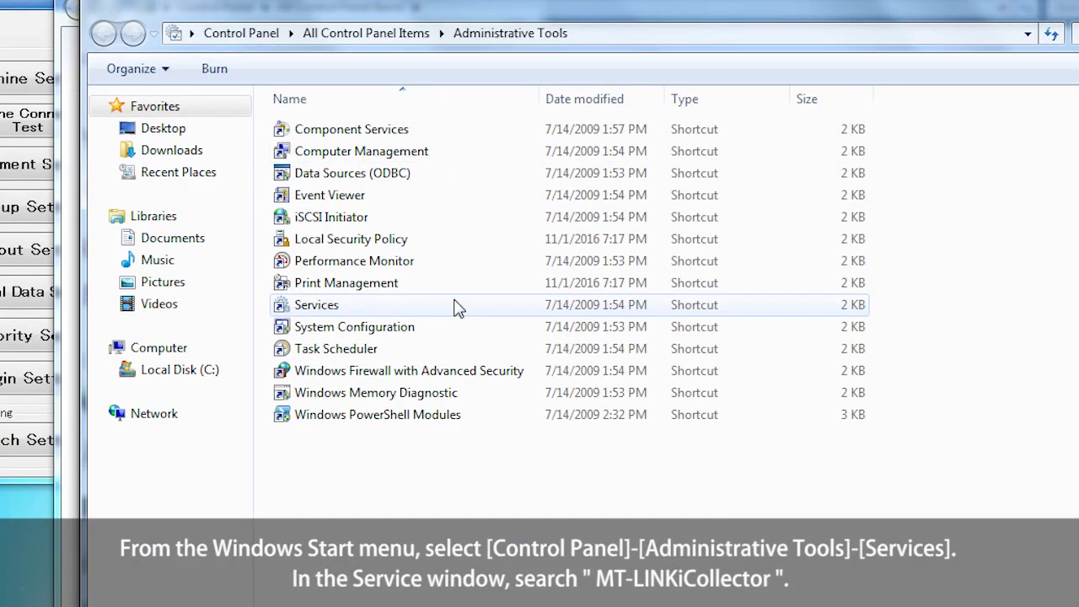
{"action": "left_click", "coordinate": [323, 310]}
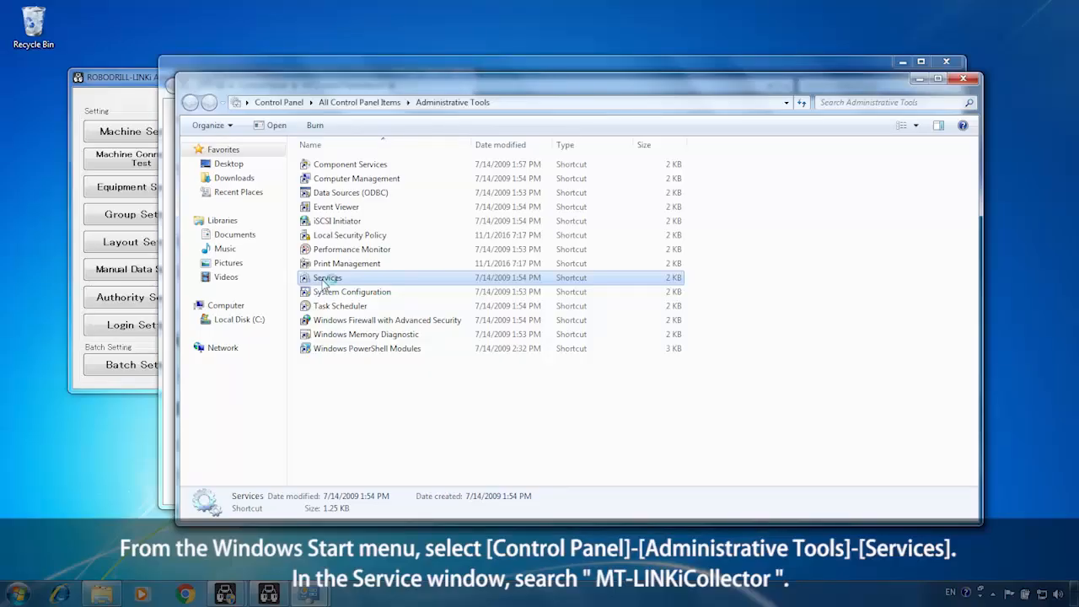
{"action": "double_click", "coordinate": [325, 281]}
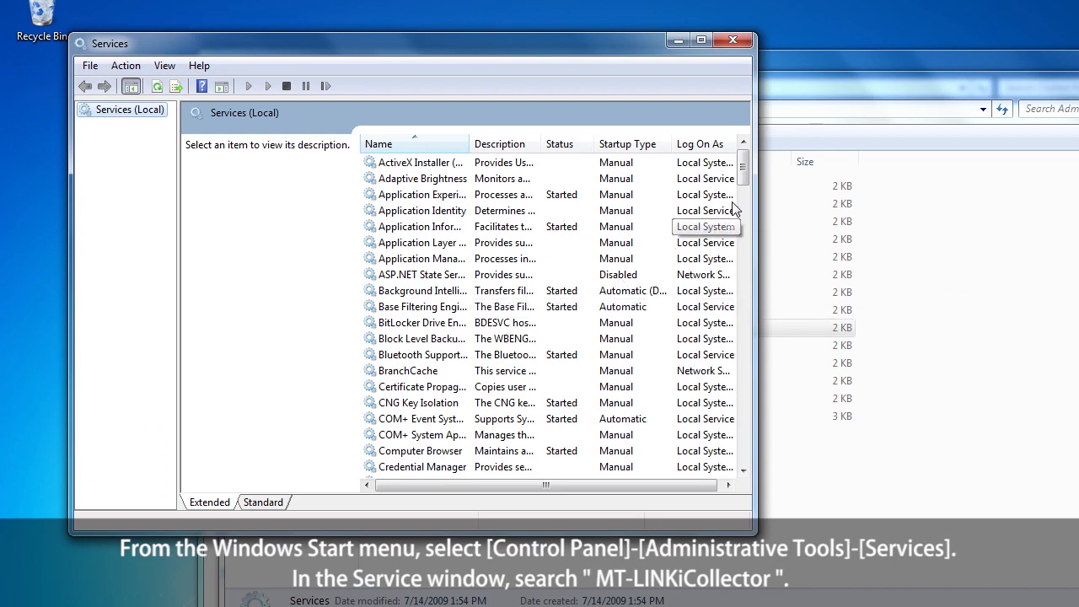
Start the MT-LINKi Collector service.
{"action": "left_click_drag", "start_coordinate": [742, 169], "coordinate": [743, 268]}
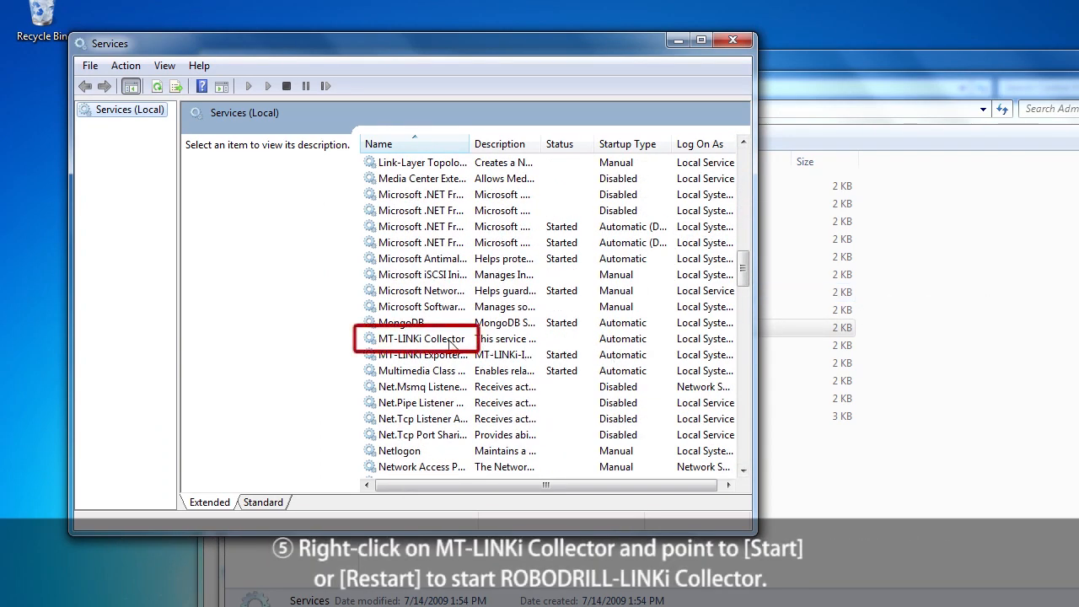
{"action": "left_click", "coordinate": [441, 341]}
{"action": "right_click", "coordinate": [440, 342]}
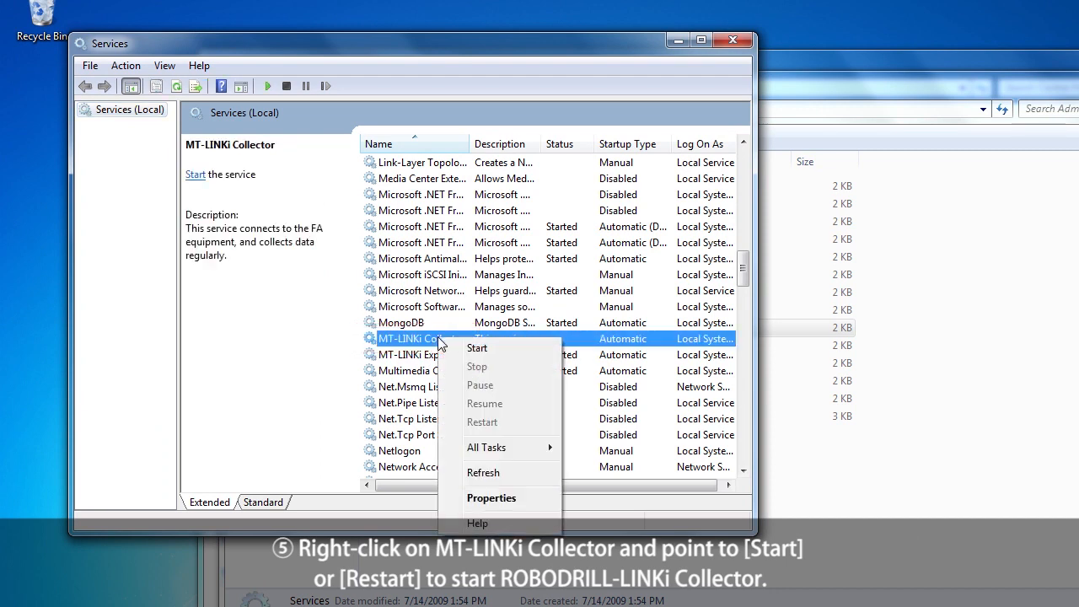
{"action": "left_click", "coordinate": [499, 347]}
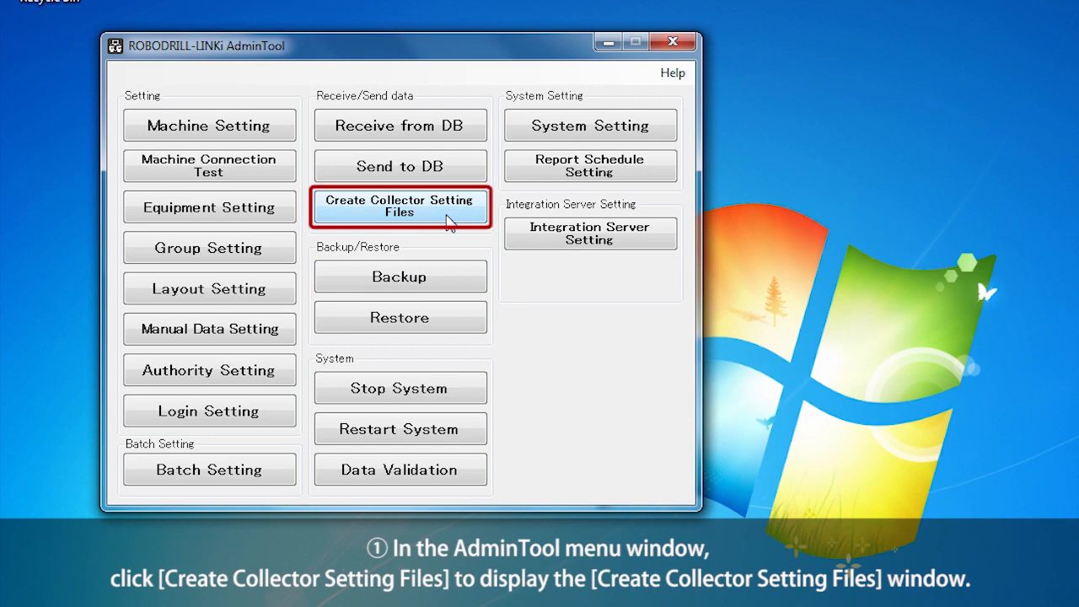
Create collector setting files with 'Send data to Collector after create.' checked, accepting folder creation and reboot.
{"action": "left_click", "coordinate": [448, 222]}
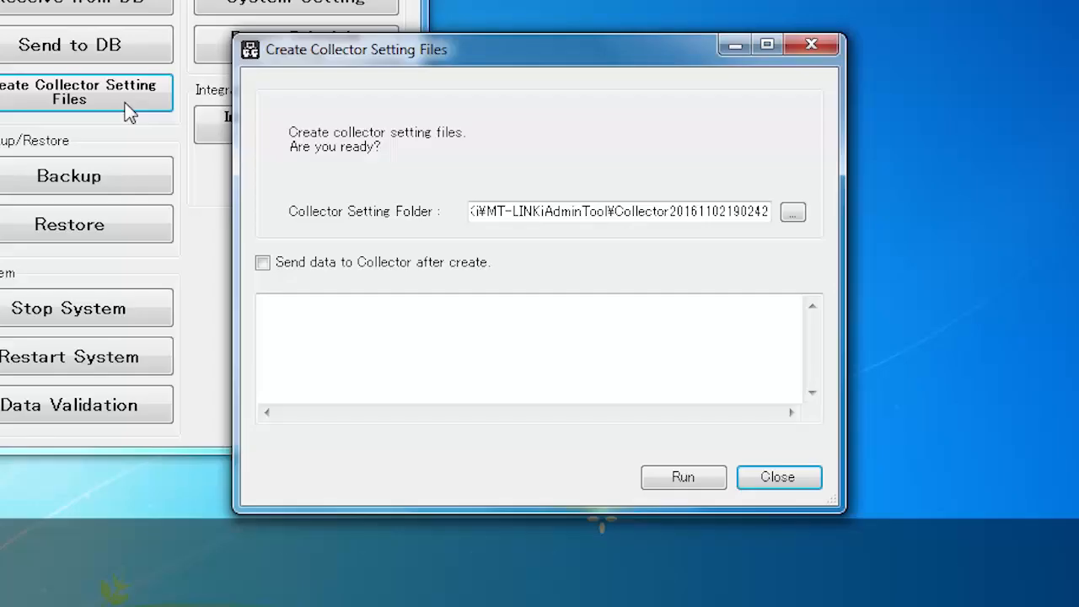
{"action": "left_click", "coordinate": [262, 263]}
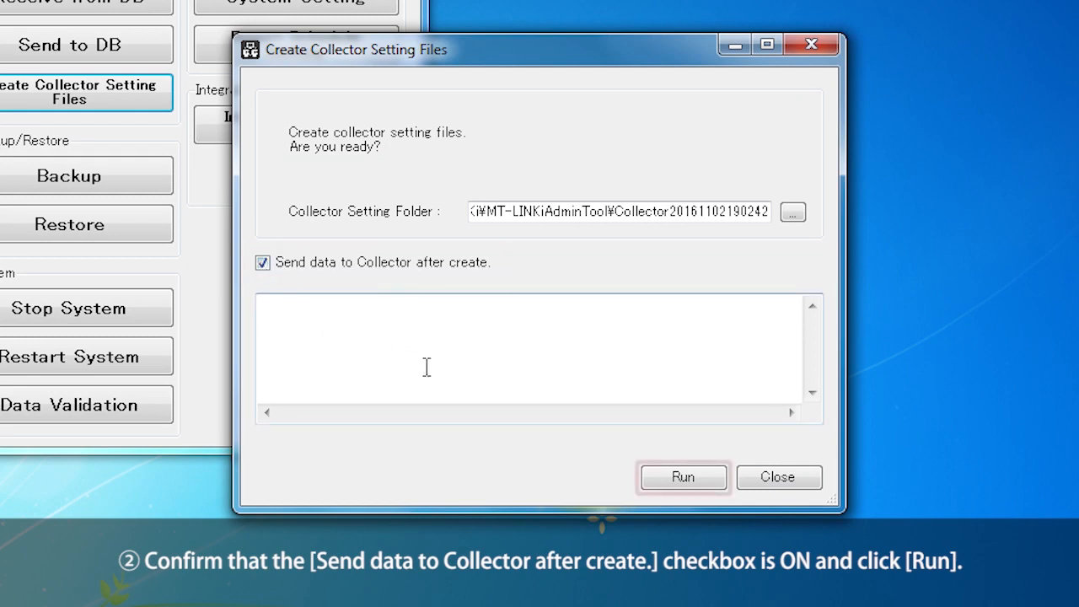
{"action": "left_click", "coordinate": [711, 478]}
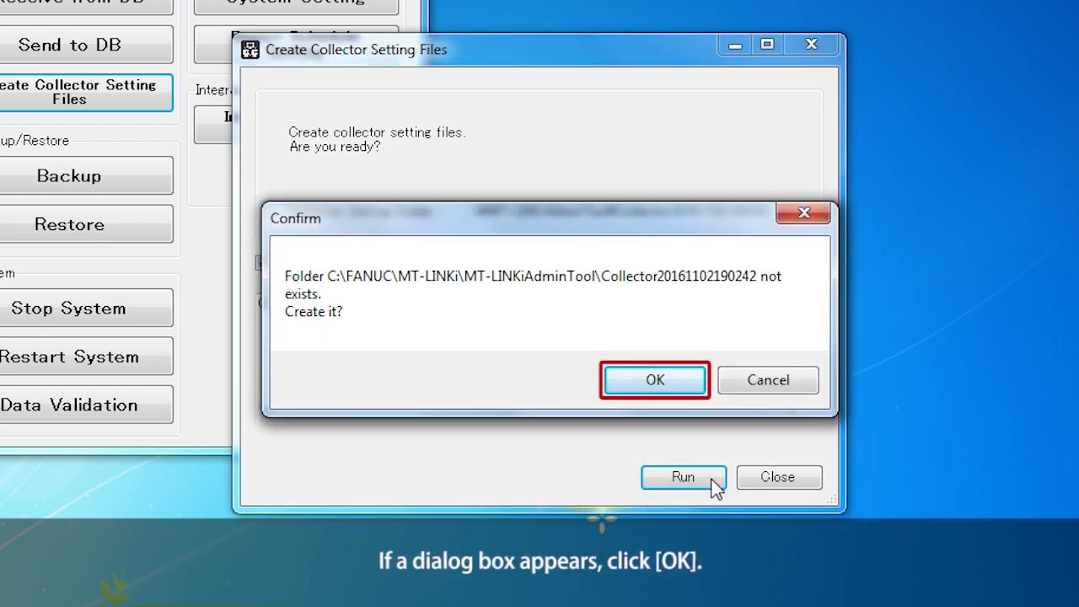
{"action": "left_click", "coordinate": [679, 381]}
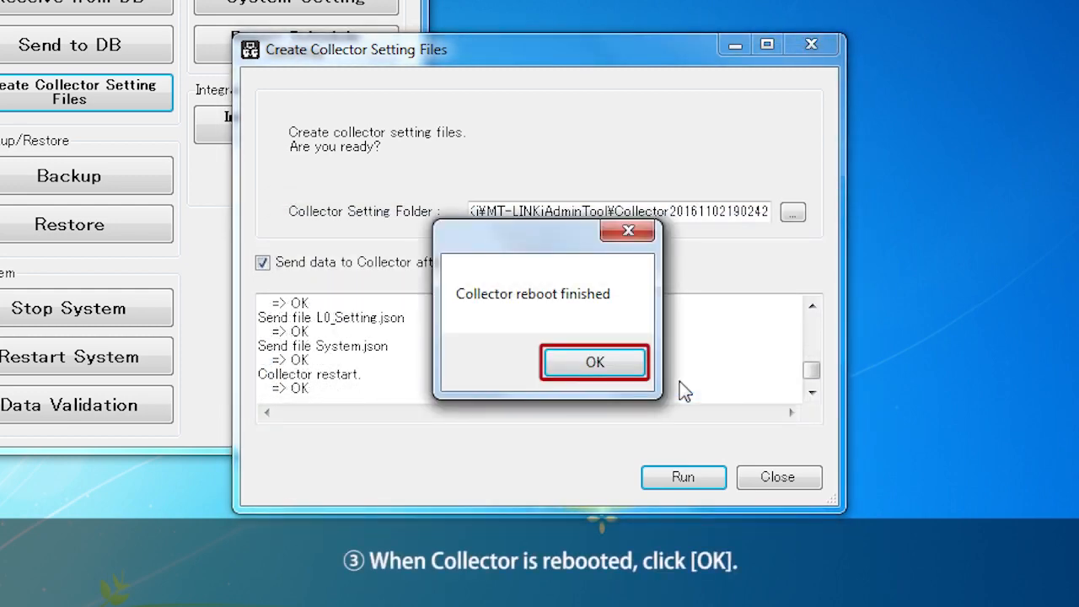
{"action": "left_click", "coordinate": [616, 369]}
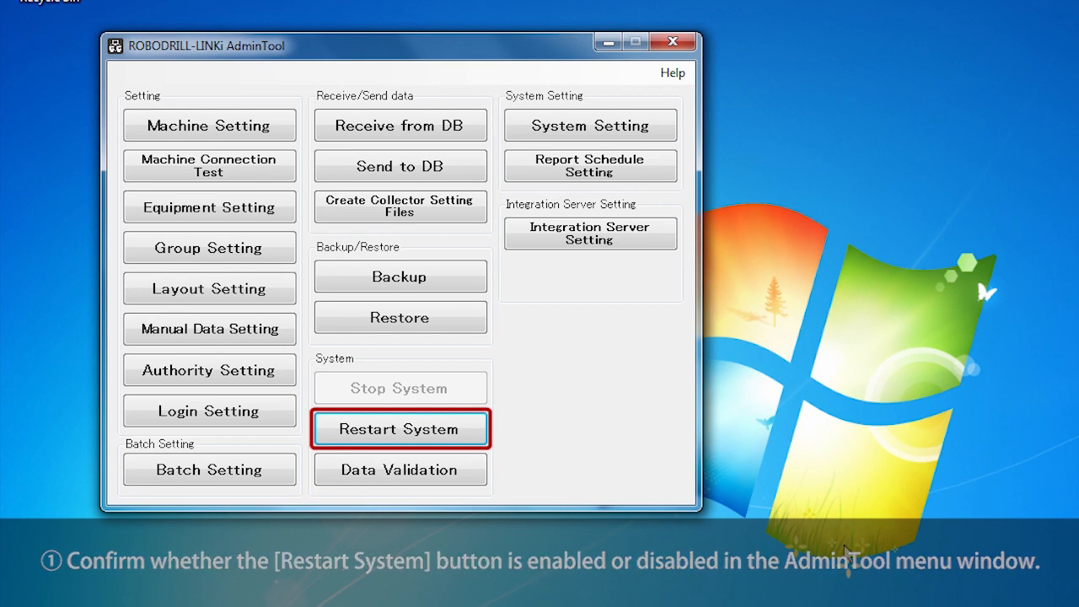
Restart the ROBODRILL-LINKi system and confirm the restart so it runs again.
{"action": "left_click", "coordinate": [472, 432]}
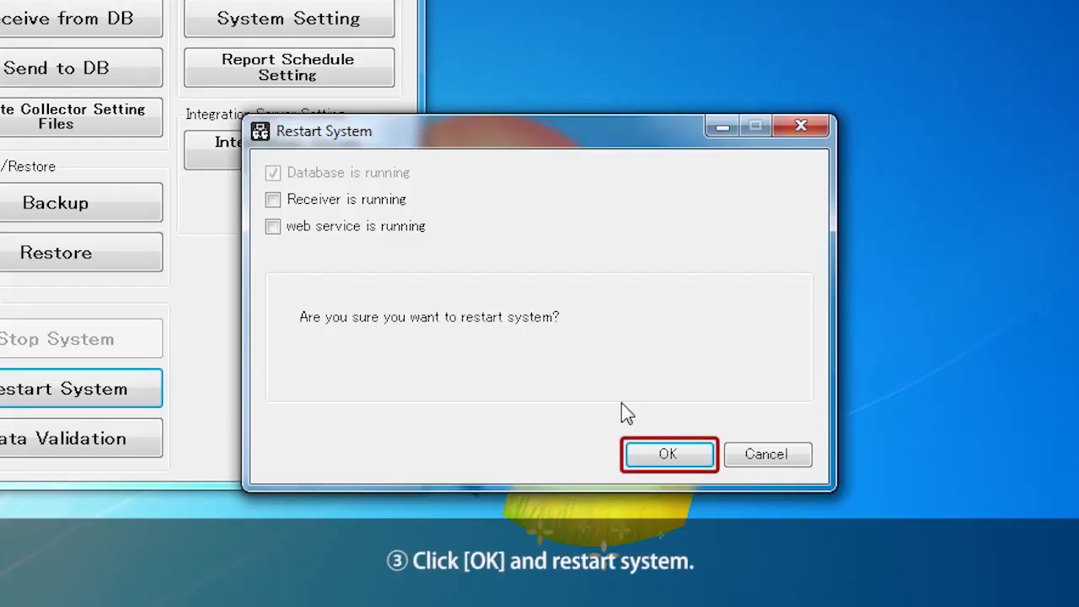
{"action": "left_click", "coordinate": [689, 454]}
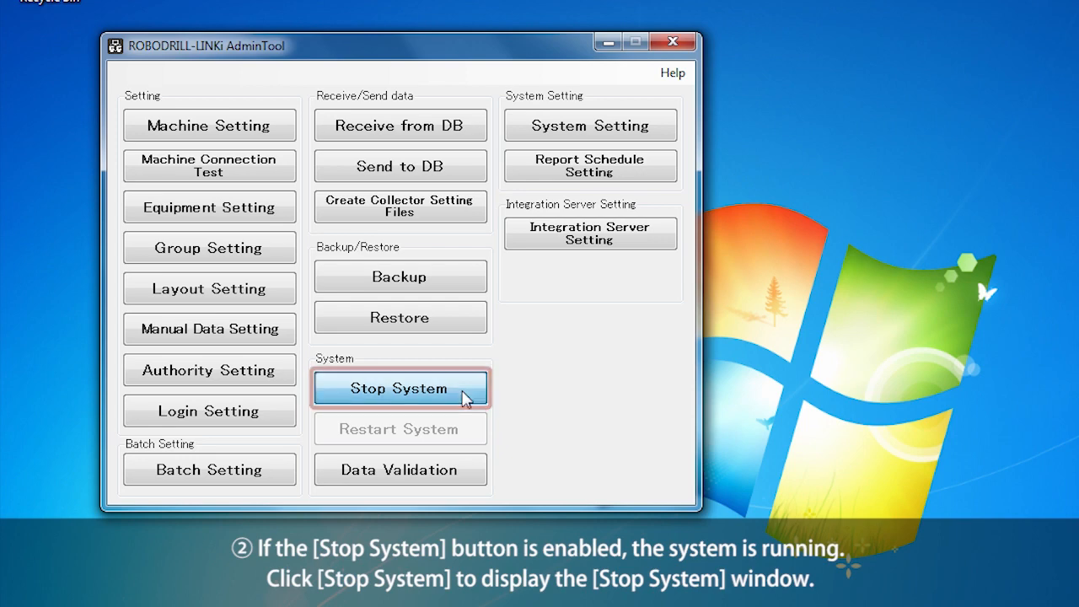
Stop the running ROBODRILL-LINKi system and confirm, which closes the AdminTool.
{"action": "left_click", "coordinate": [466, 389]}
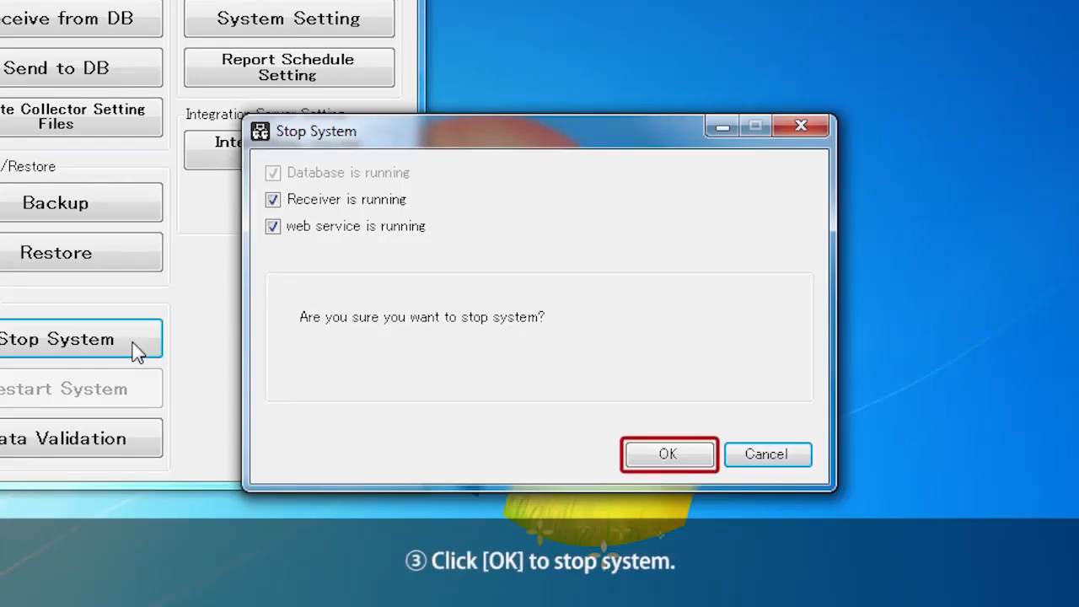
{"action": "left_click", "coordinate": [668, 454]}
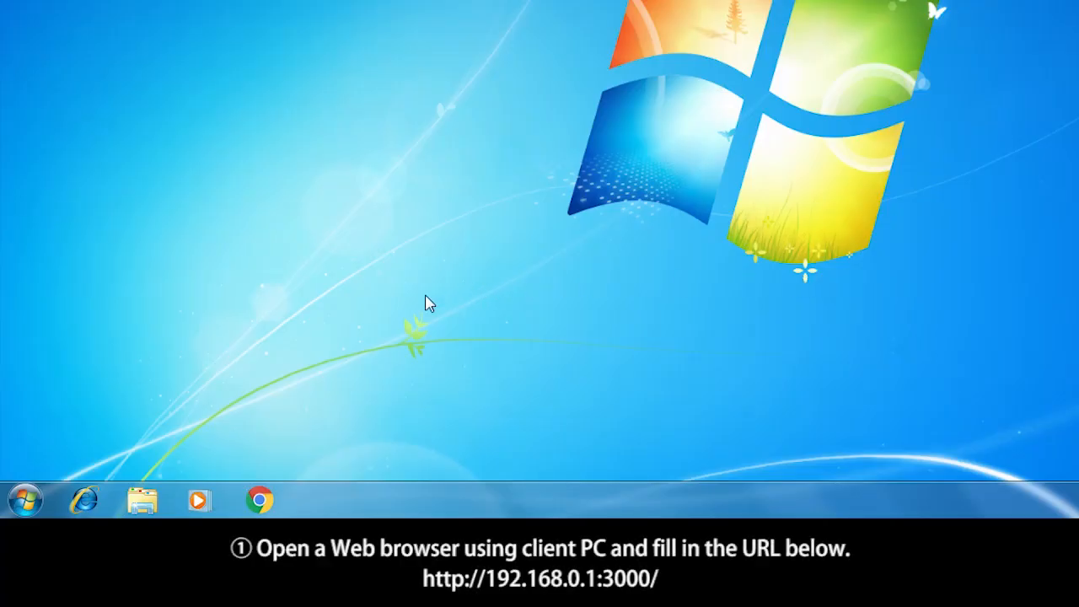
{"action": "left_click", "coordinate": [260, 501]}
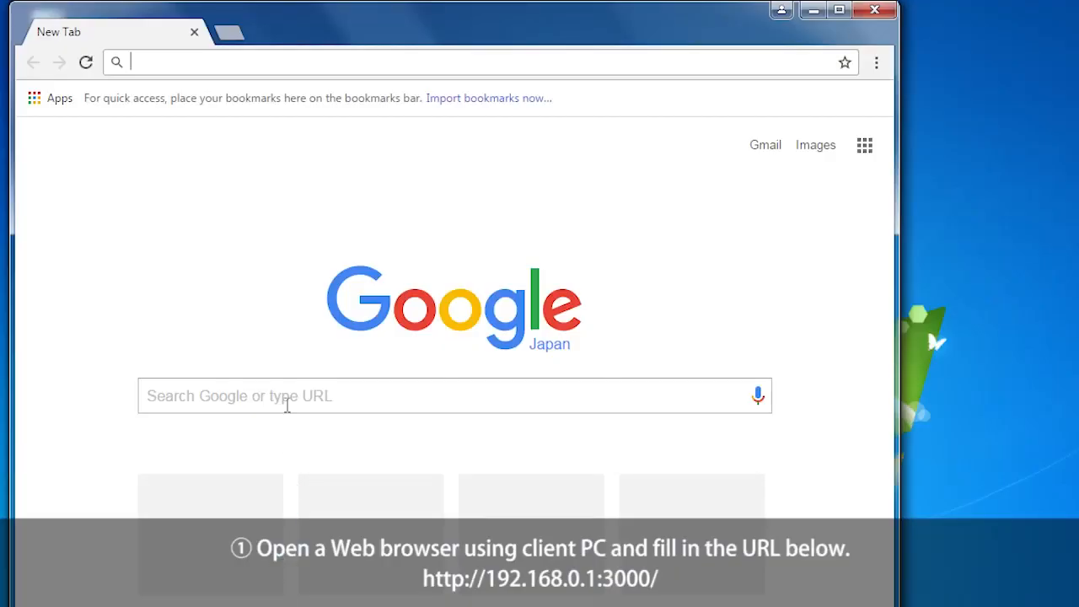
{"action": "type", "text": "http"}
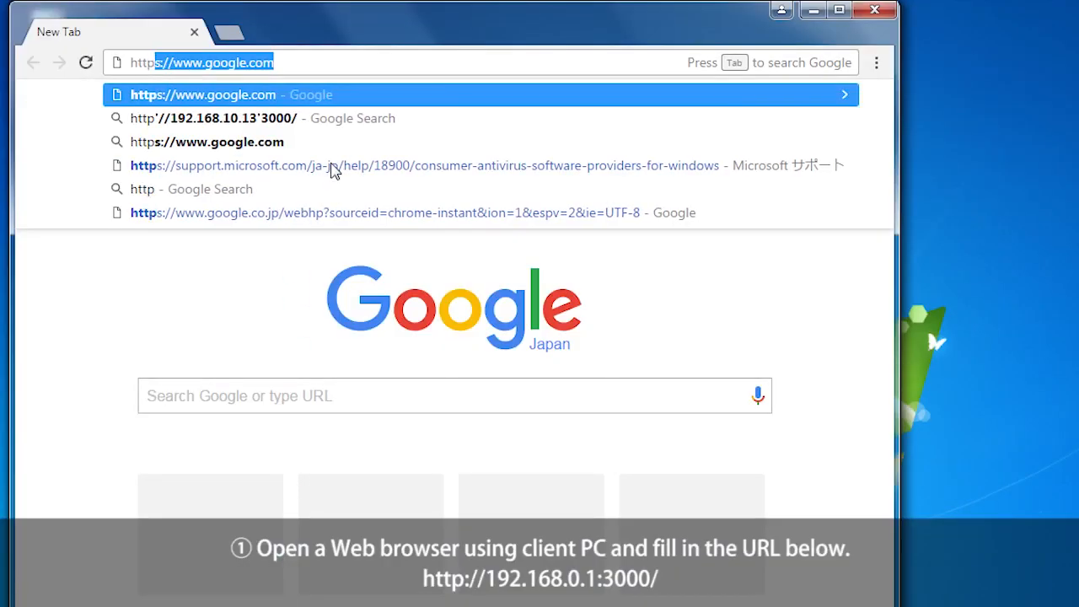
{"action": "type", "text": "://192"}
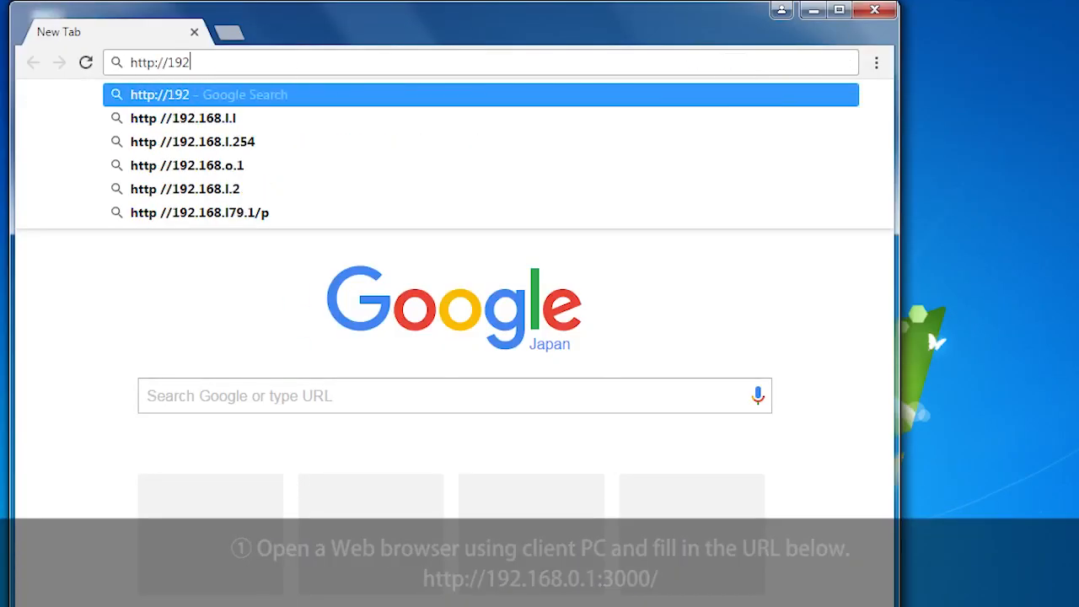
{"action": "type", "text": ".168"}
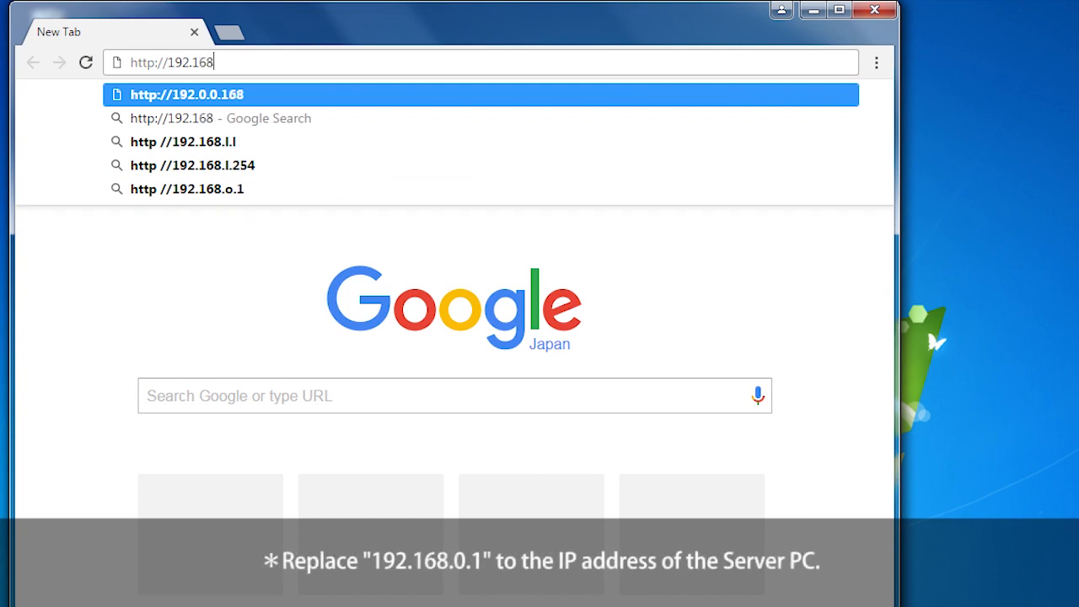
{"action": "type", "text": ".0.1"}
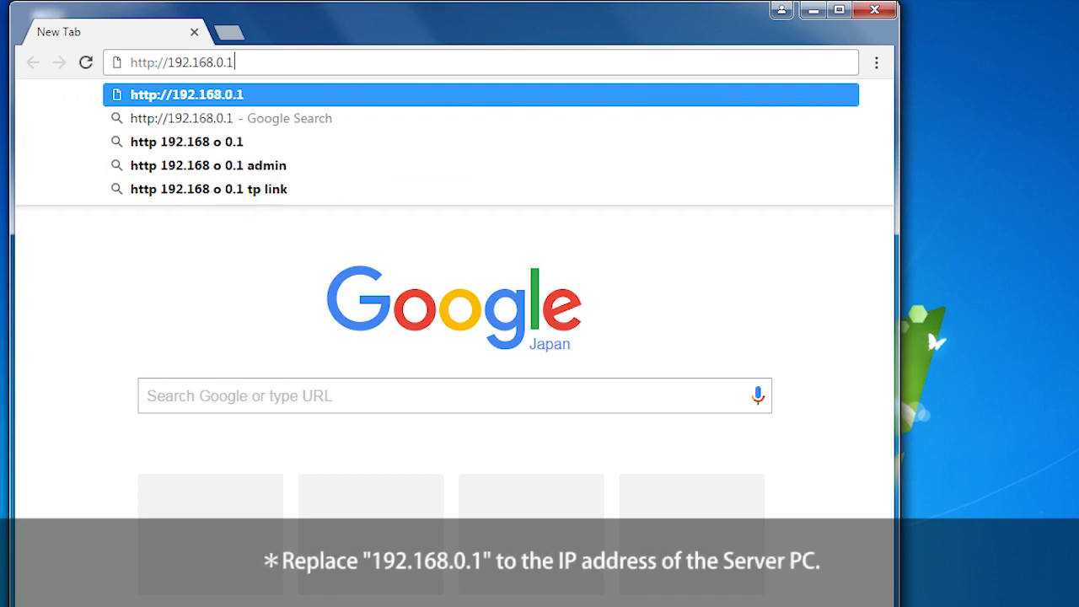
{"action": "type", "text": ":3000"}
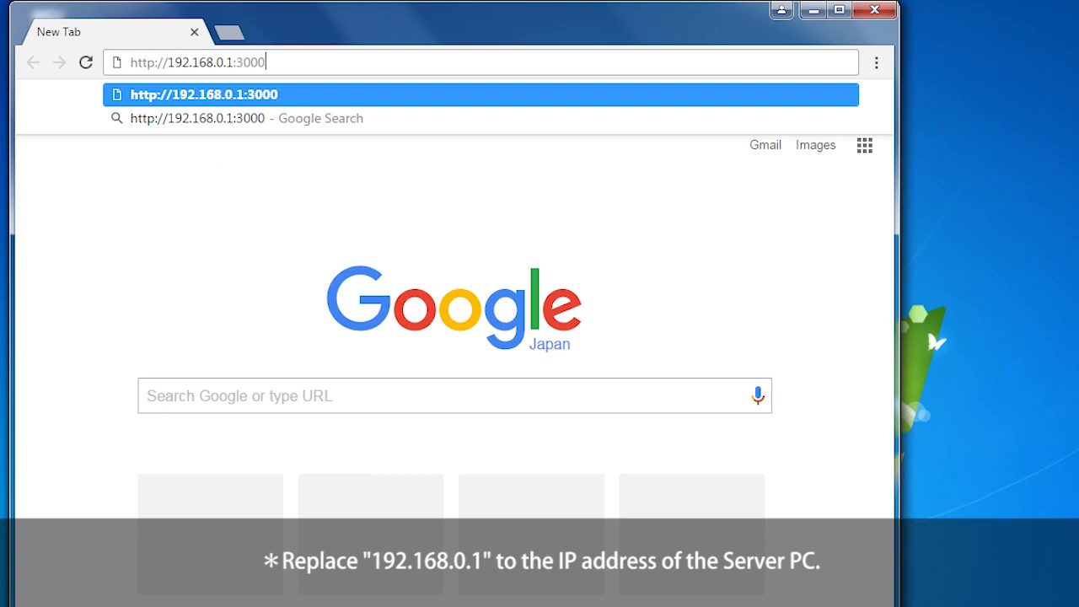
{"action": "type", "text": "/"}
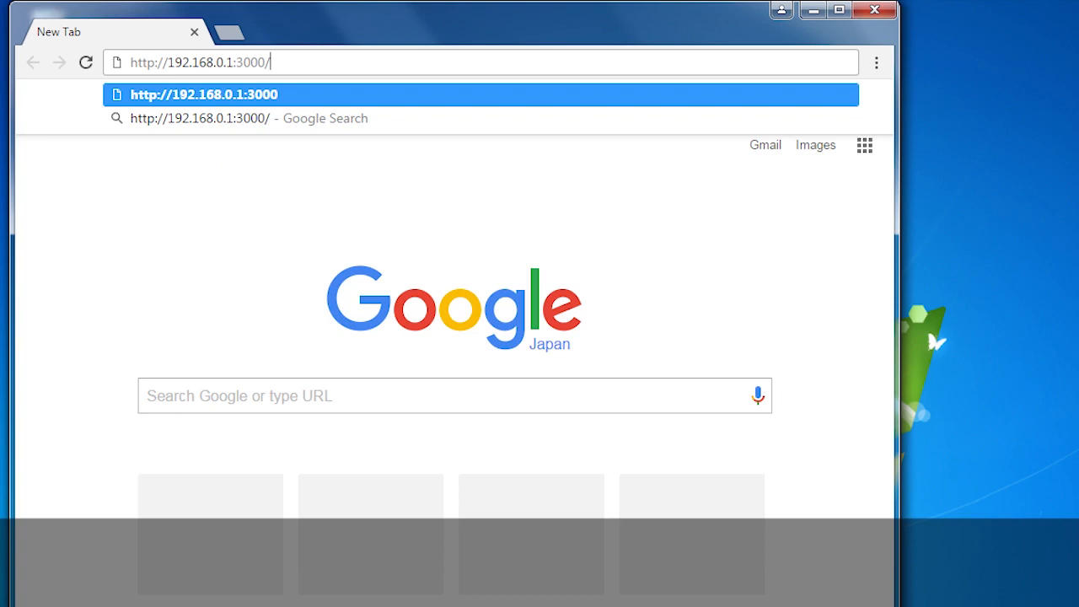
{"action": "key", "text": "Return"}
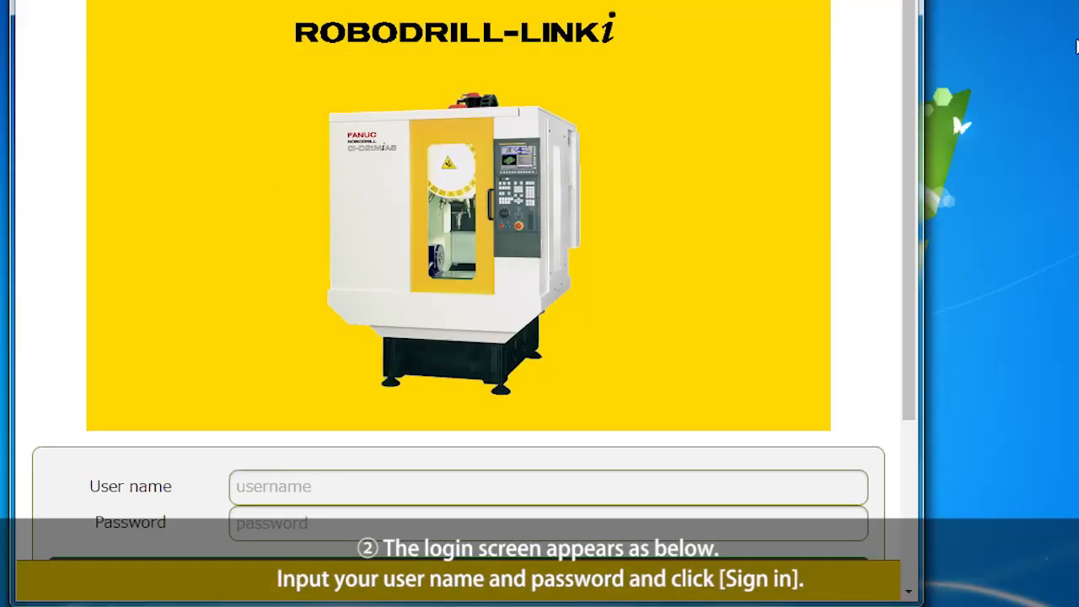
Sign in to ROBODRILL-LINKi Web with the configured user name and account password.
{"action": "left_click_drag", "start_coordinate": [911, 150], "coordinate": [930, 345]}
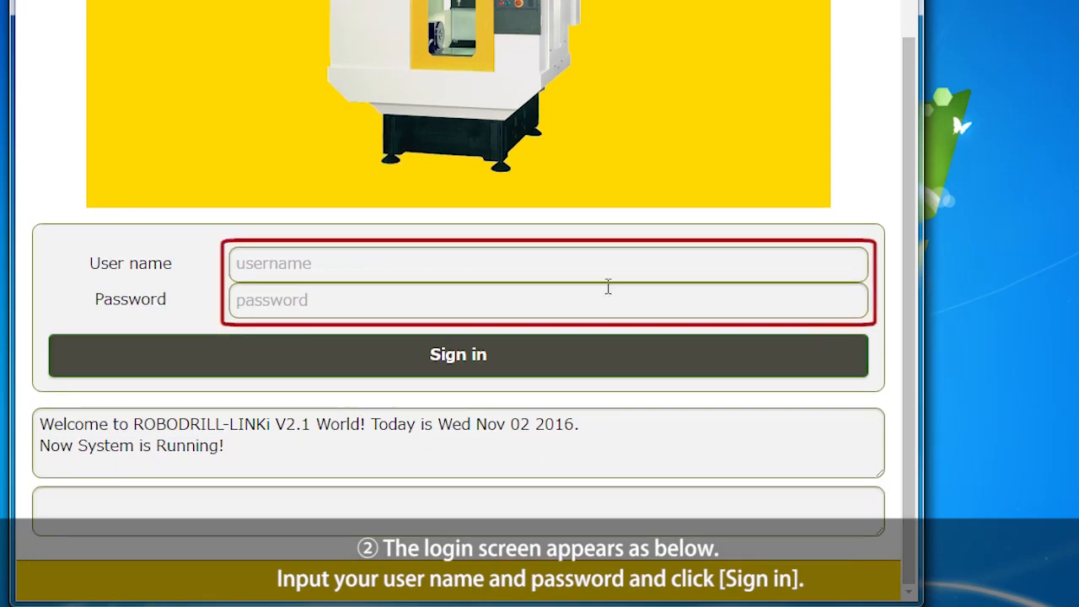
{"action": "left_click", "coordinate": [485, 266]}
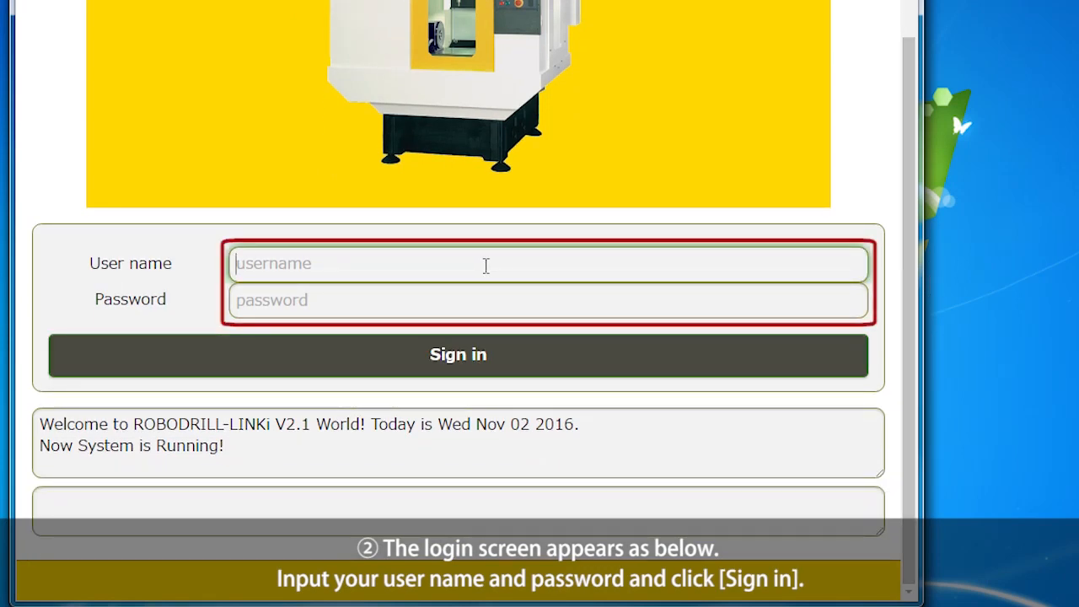
{"action": "type", "text": "U"}
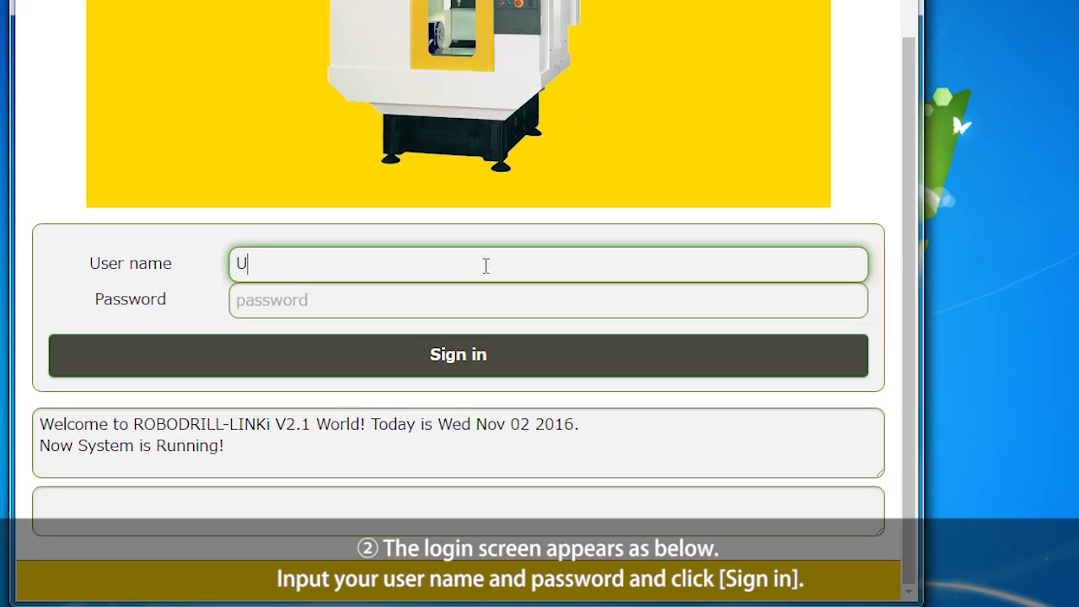
{"action": "type", "text": "ser0001"}
{"action": "left_click", "coordinate": [544, 308]}
{"action": "type", "text": "p******"}
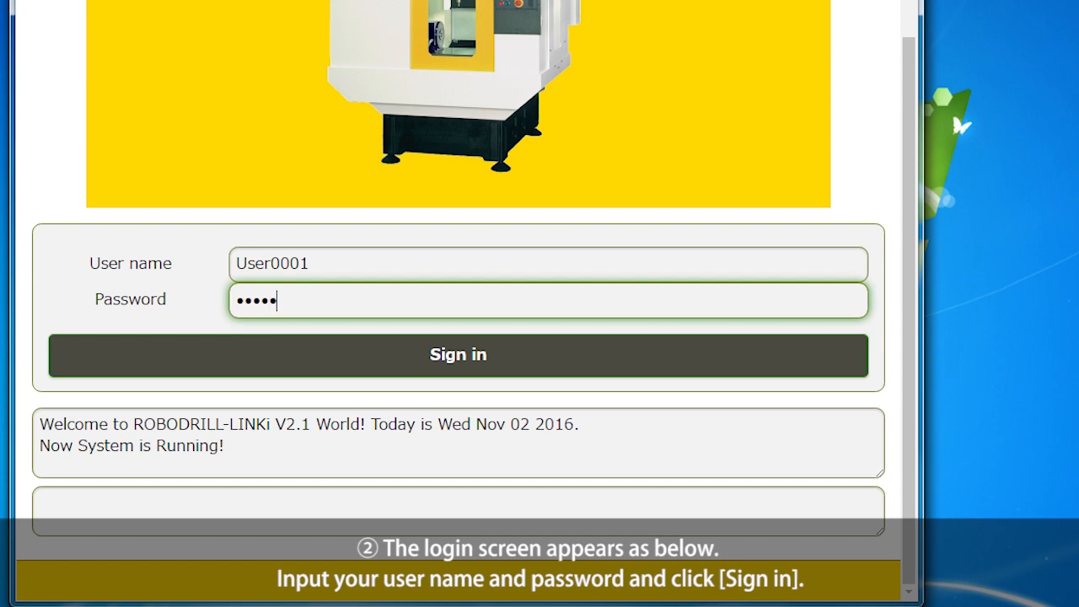
{"action": "type", "text": "*"}
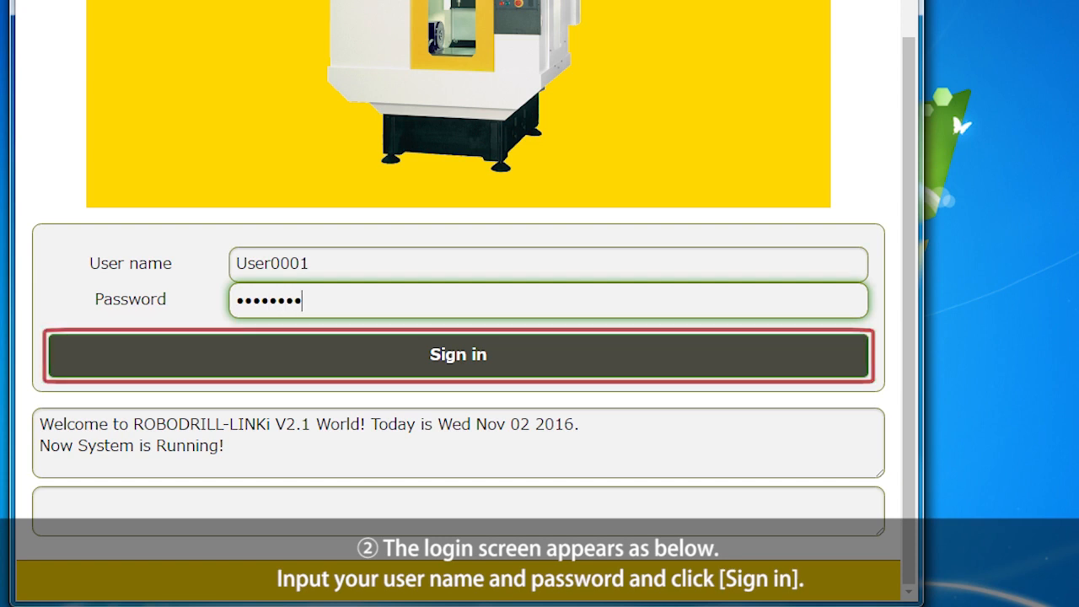
{"action": "left_click", "coordinate": [546, 354]}
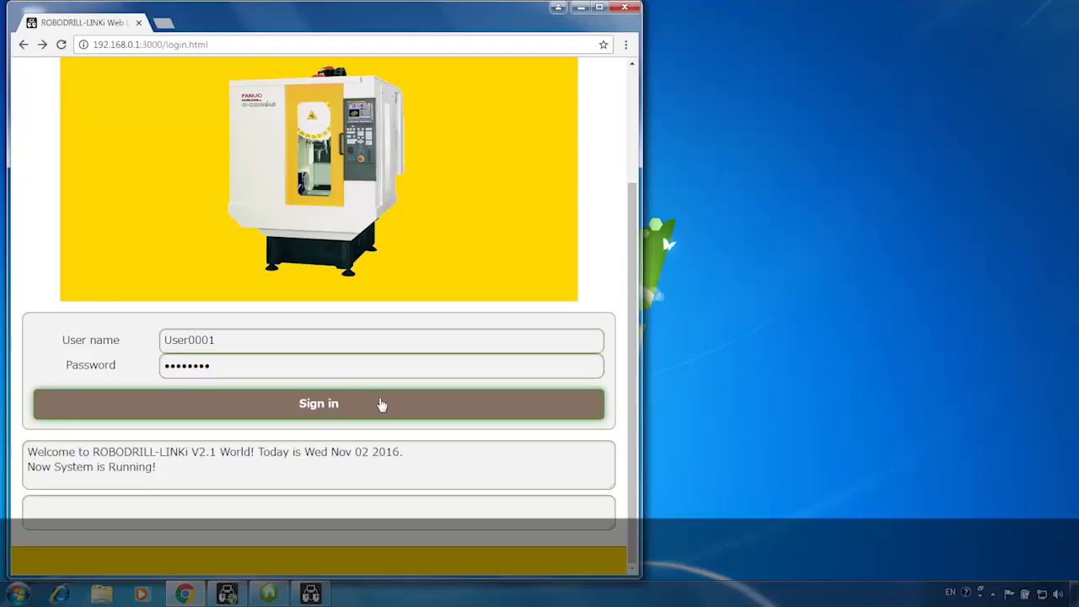